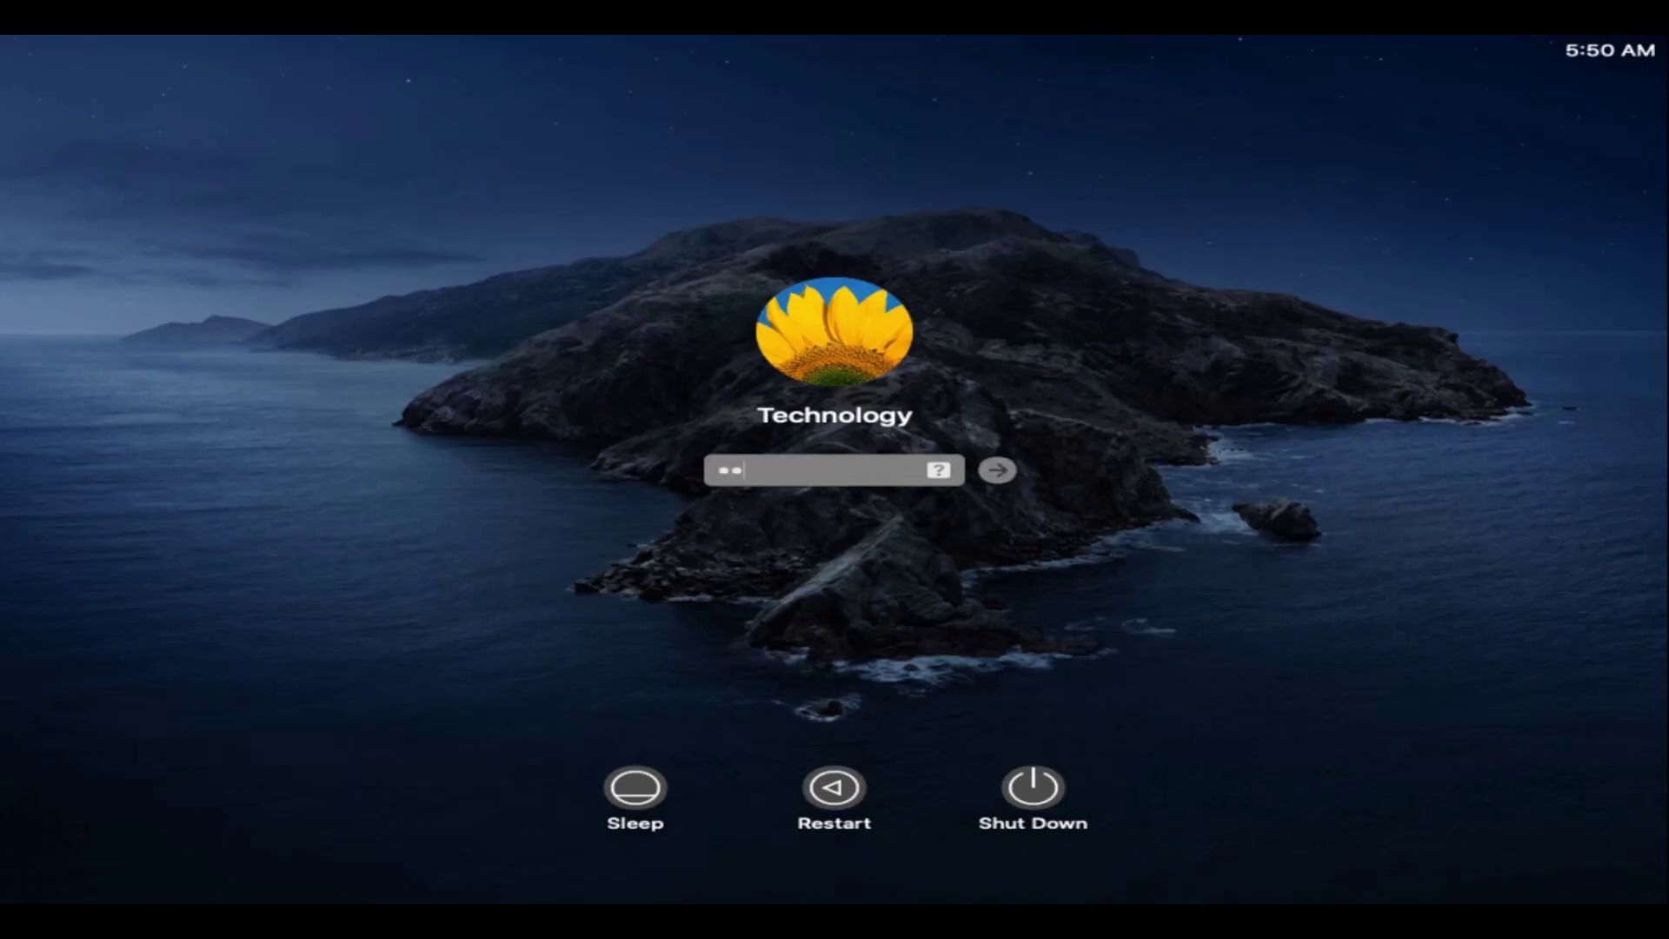
- Log in by entering the account password at the login screen
{"action": "type", "text": "••"}
{"action": "key", "text": "Return"}
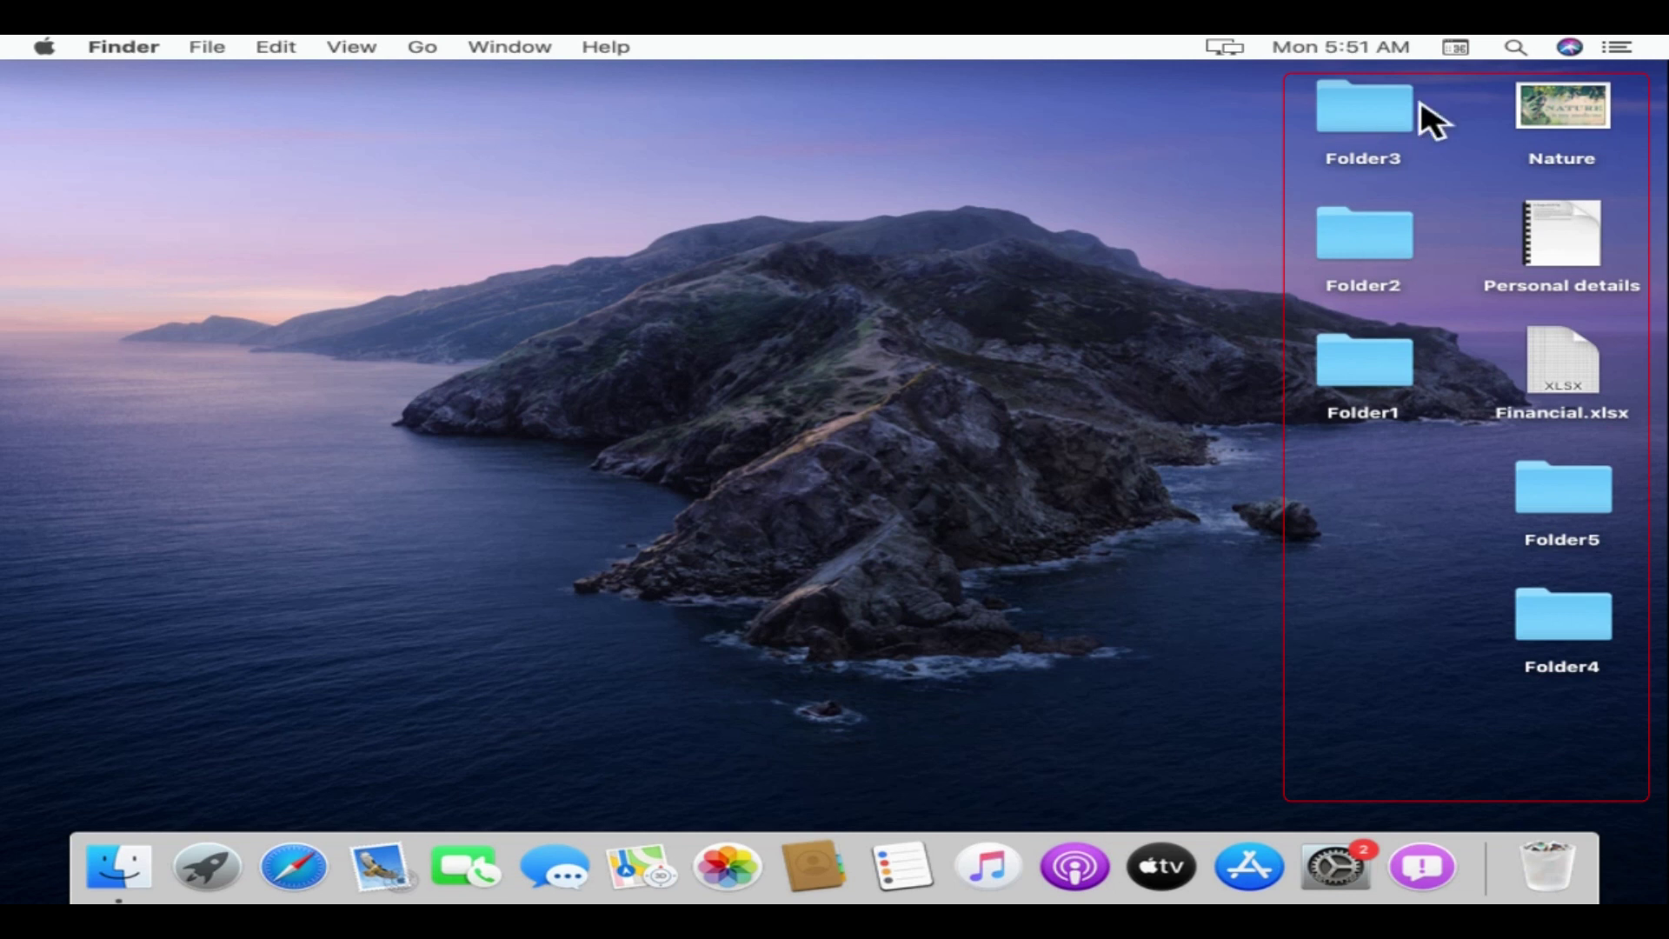
{"action": "left_click", "coordinate": [1578, 120]}
{"action": "double_click", "coordinate": [1562, 109]}
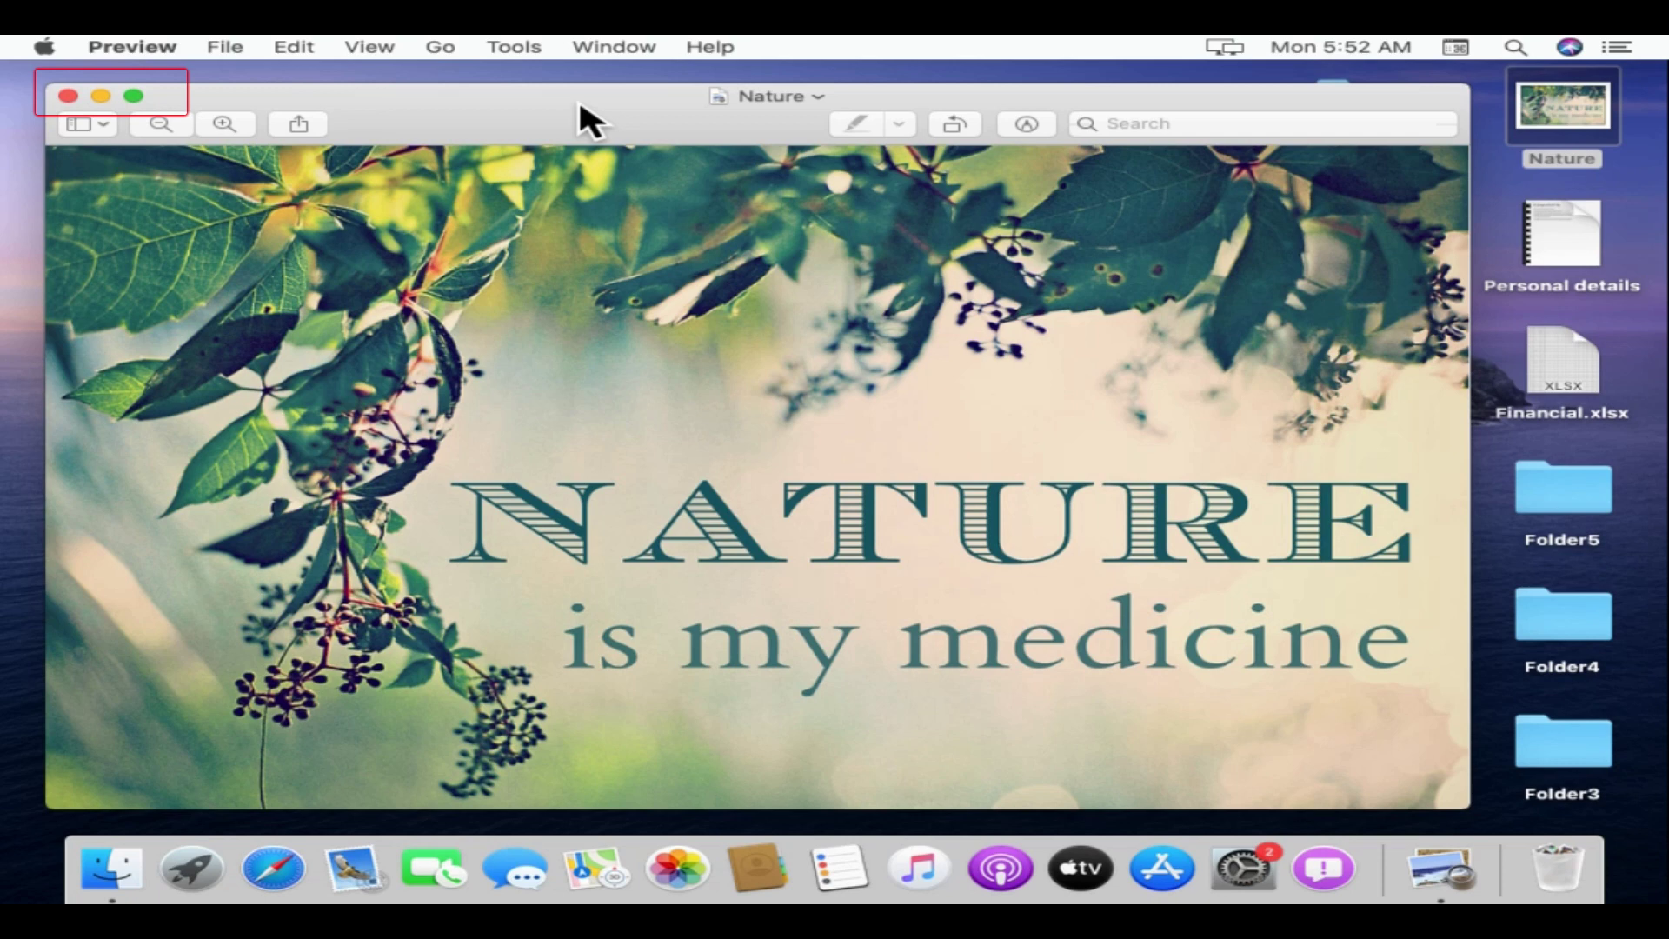
{"action": "left_click", "coordinate": [68, 96]}
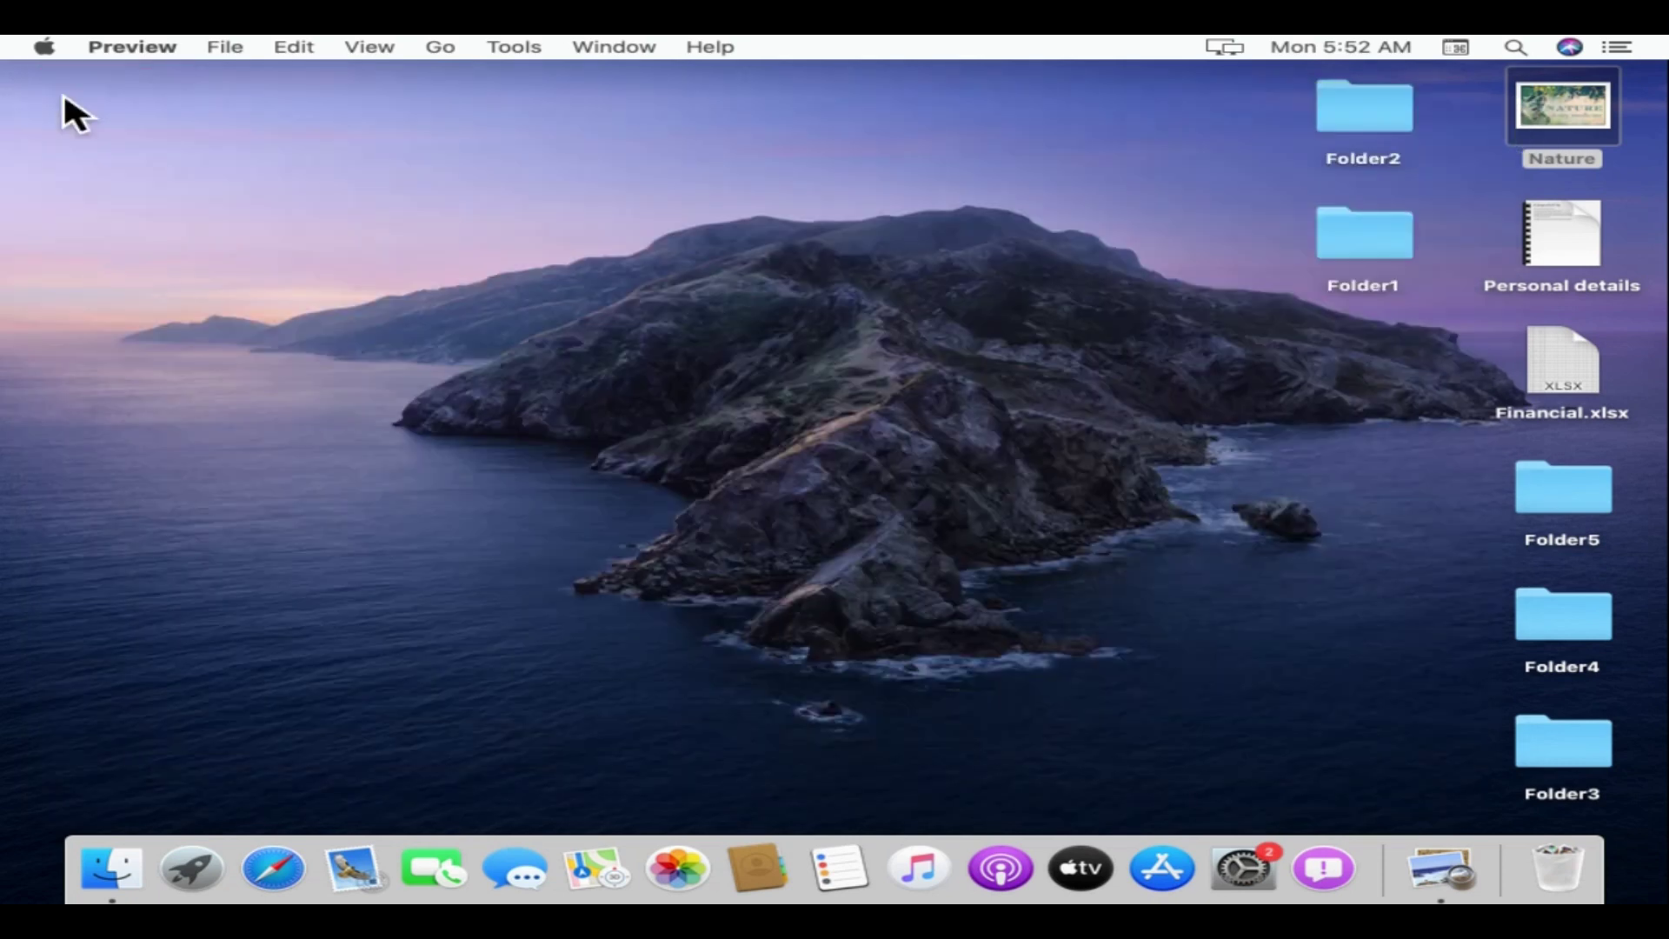
- Change the desktop wallpaper to the Flower Orange picture and close the settings
{"action": "right_click", "coordinate": [701, 385]}
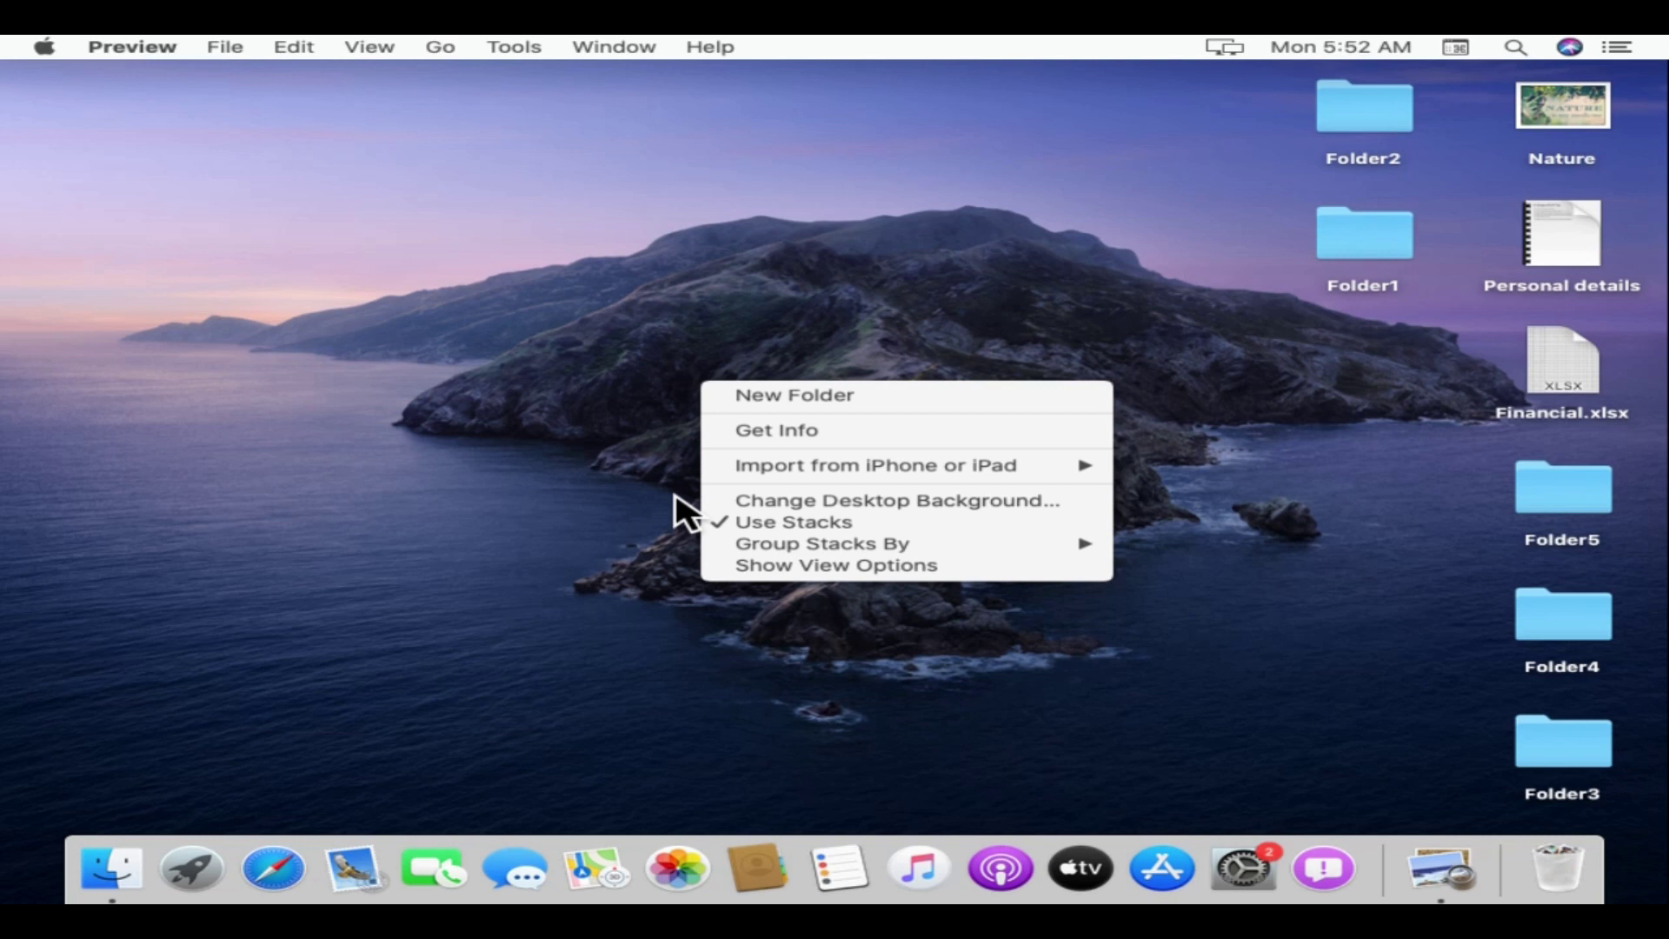
{"action": "left_click", "coordinate": [577, 404]}
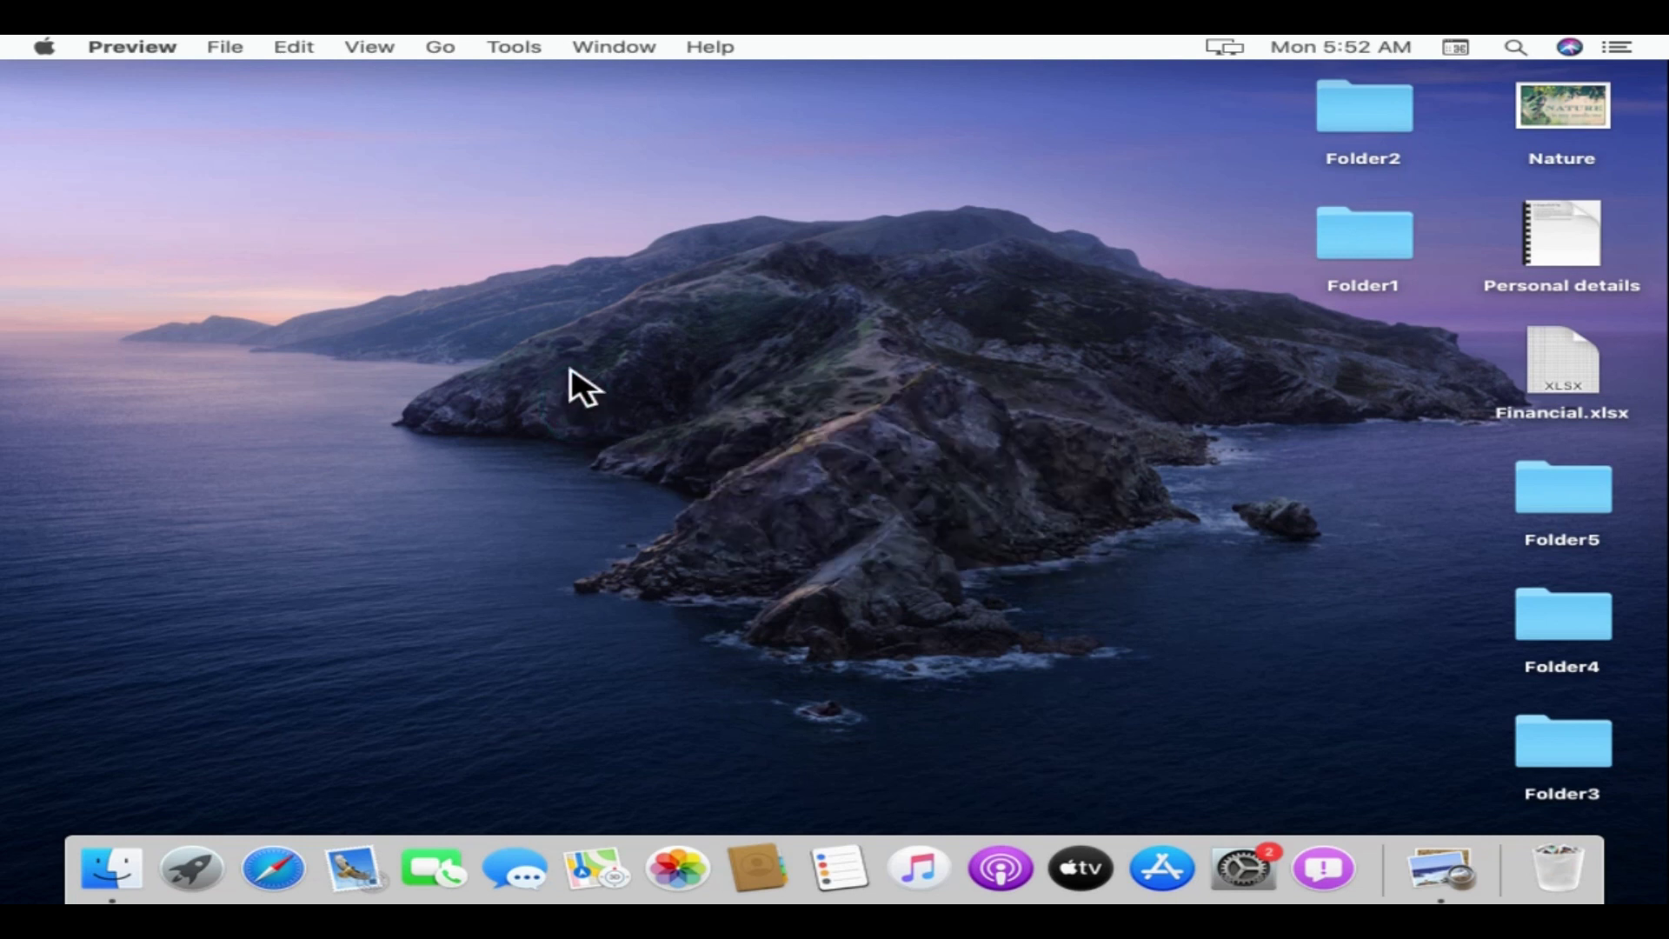
{"action": "right_click", "coordinate": [561, 306]}
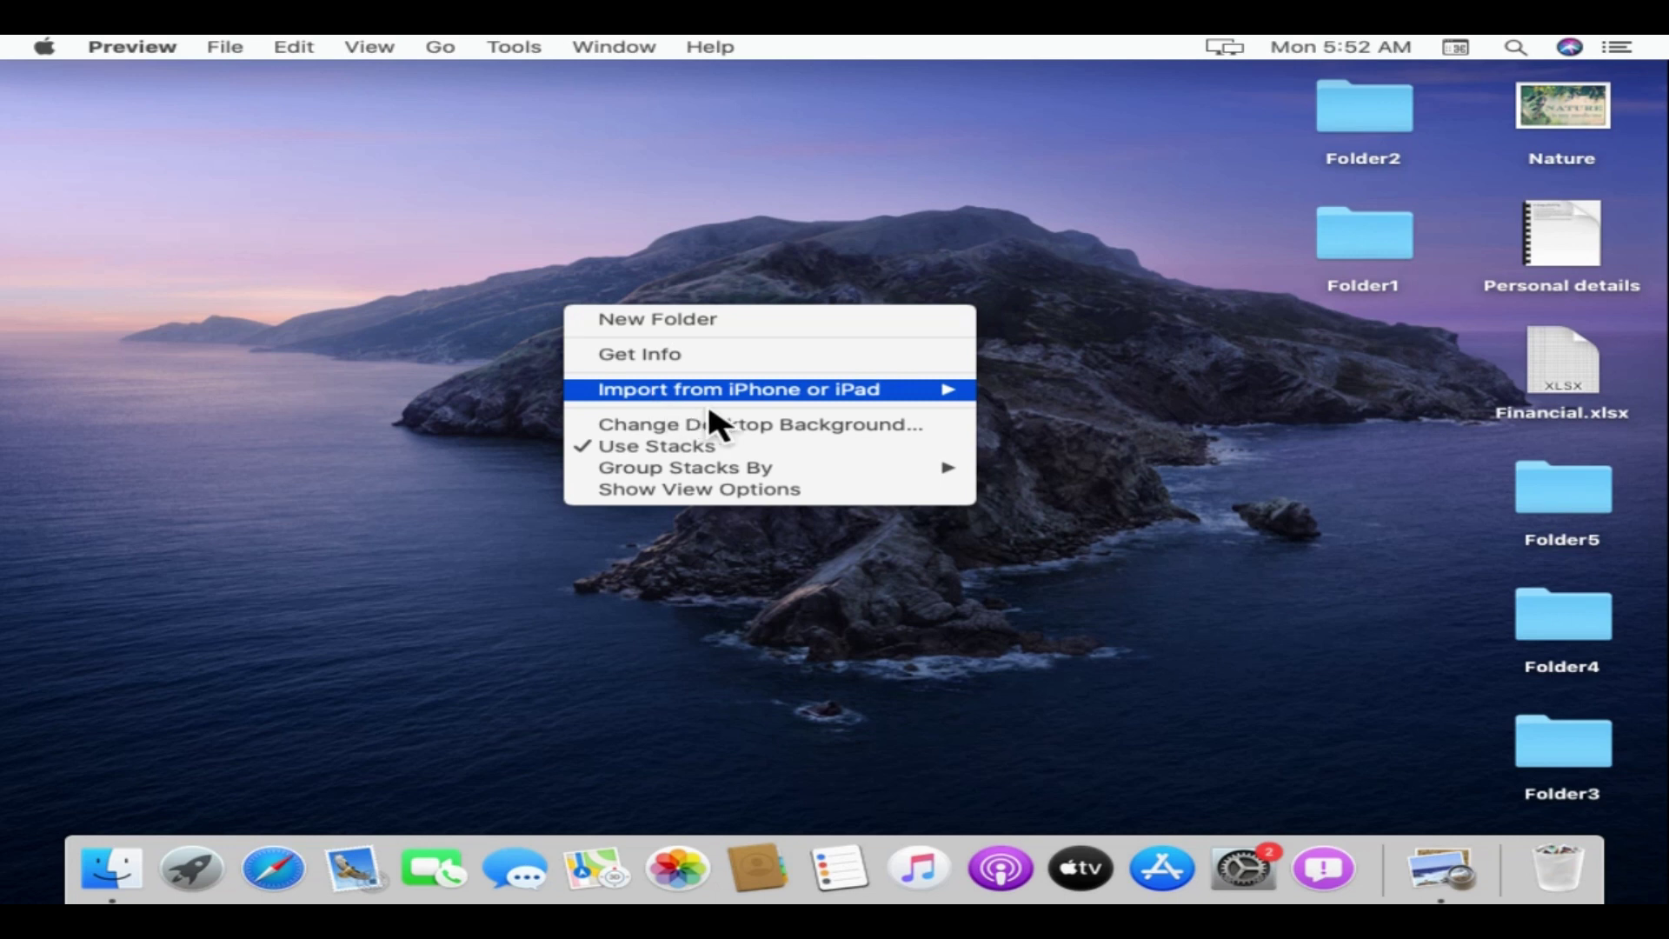
{"action": "left_click", "coordinate": [852, 431]}
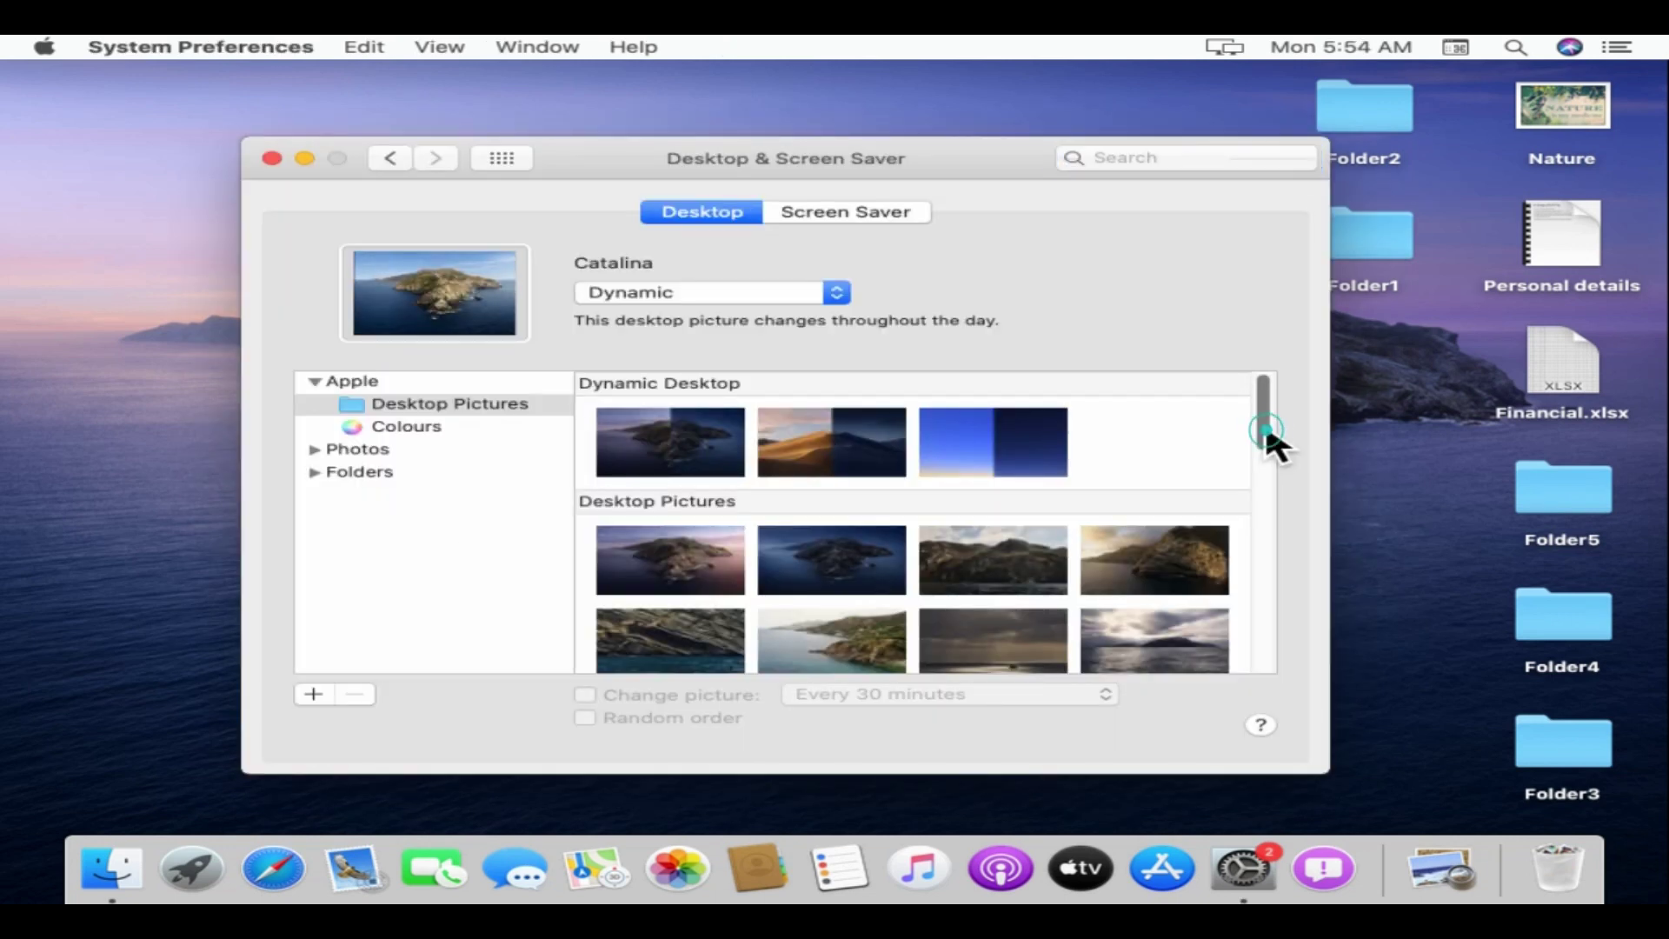
{"action": "left_click_drag", "start_coordinate": [1270, 439], "coordinate": [1334, 566]}
{"action": "left_click", "coordinate": [998, 644]}
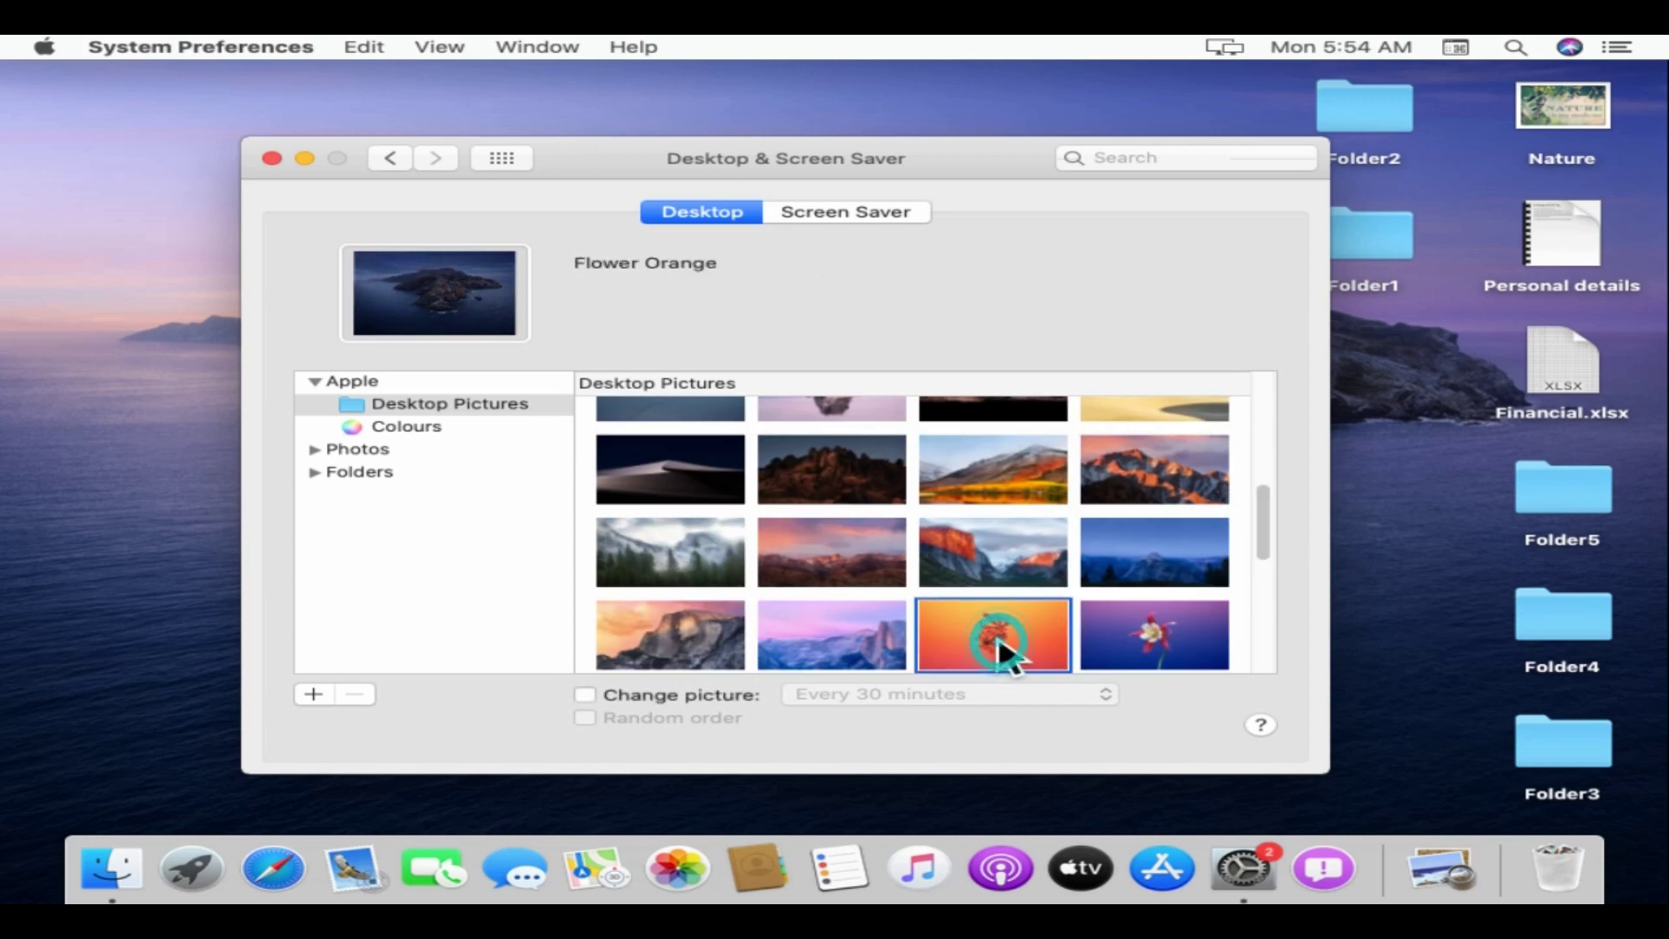
{"action": "left_click", "coordinate": [272, 157]}
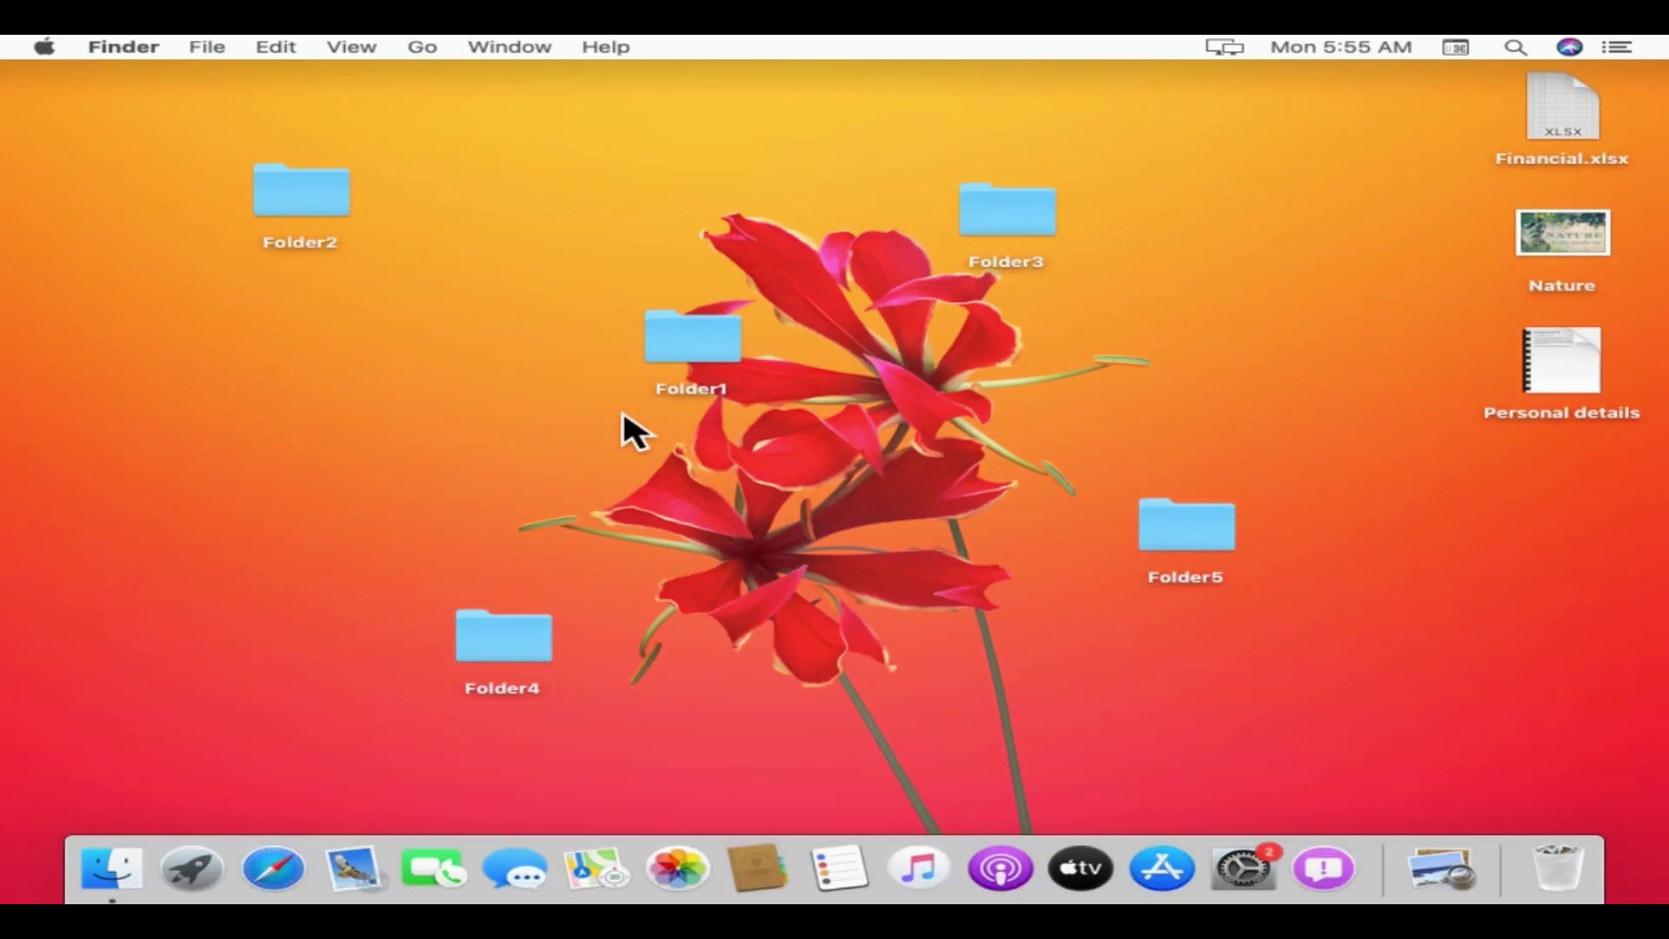
- Turn on Use Stacks to group the desktop icons, then show the Apple menu
{"action": "right_click", "coordinate": [559, 406]}
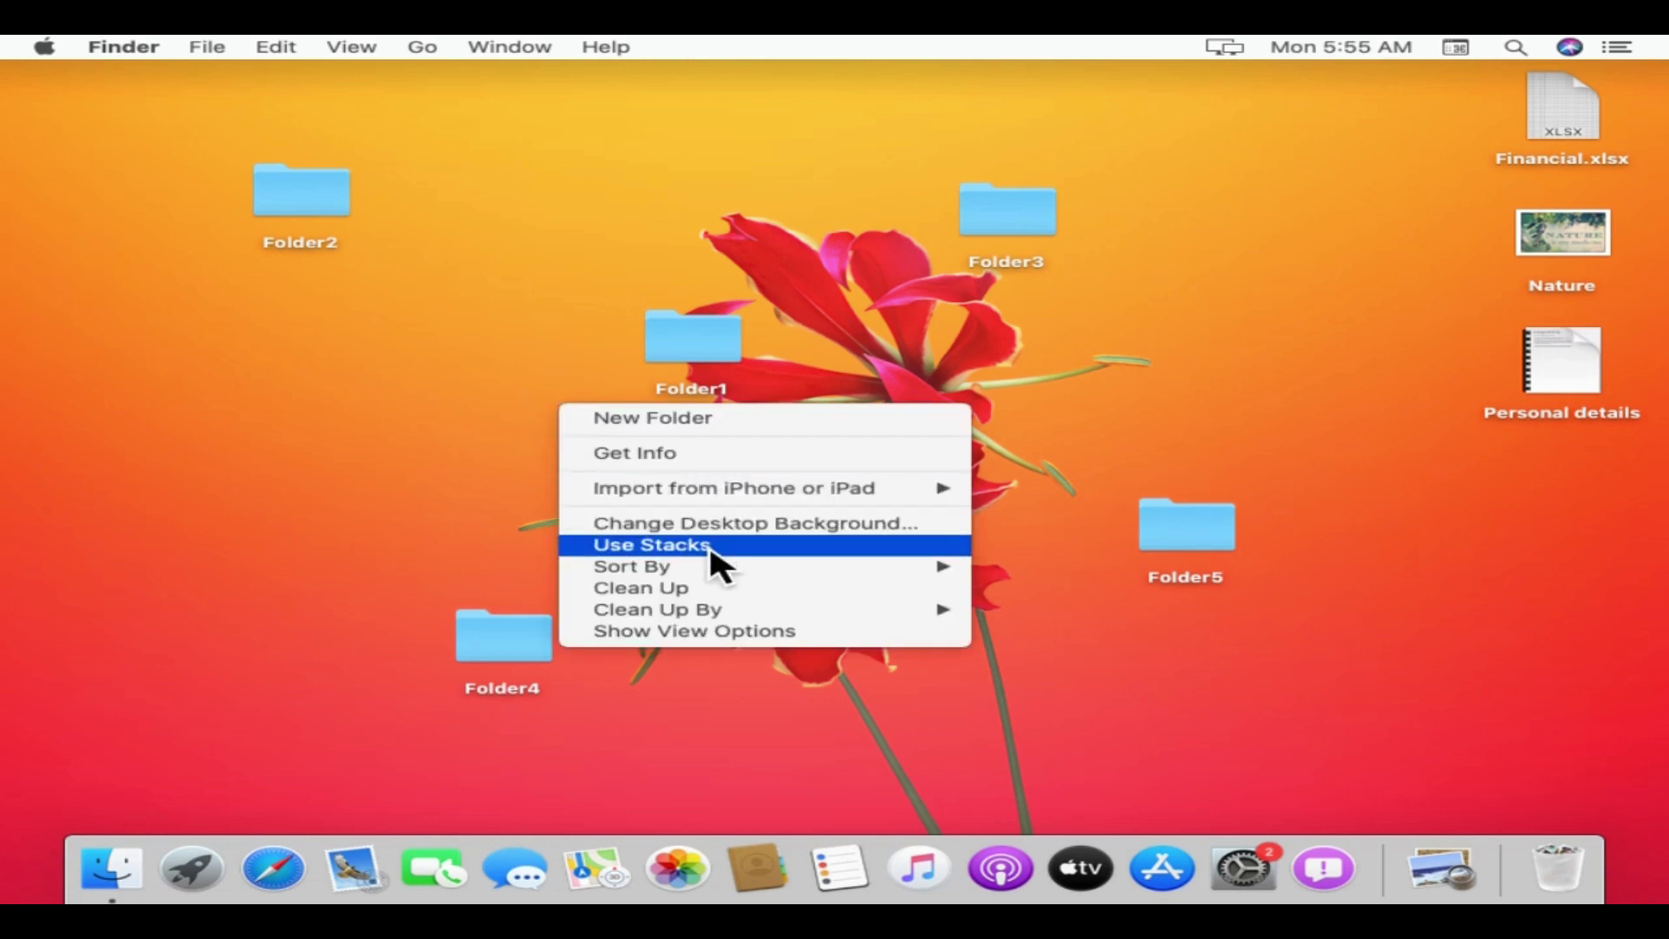
{"action": "left_click", "coordinate": [744, 548]}
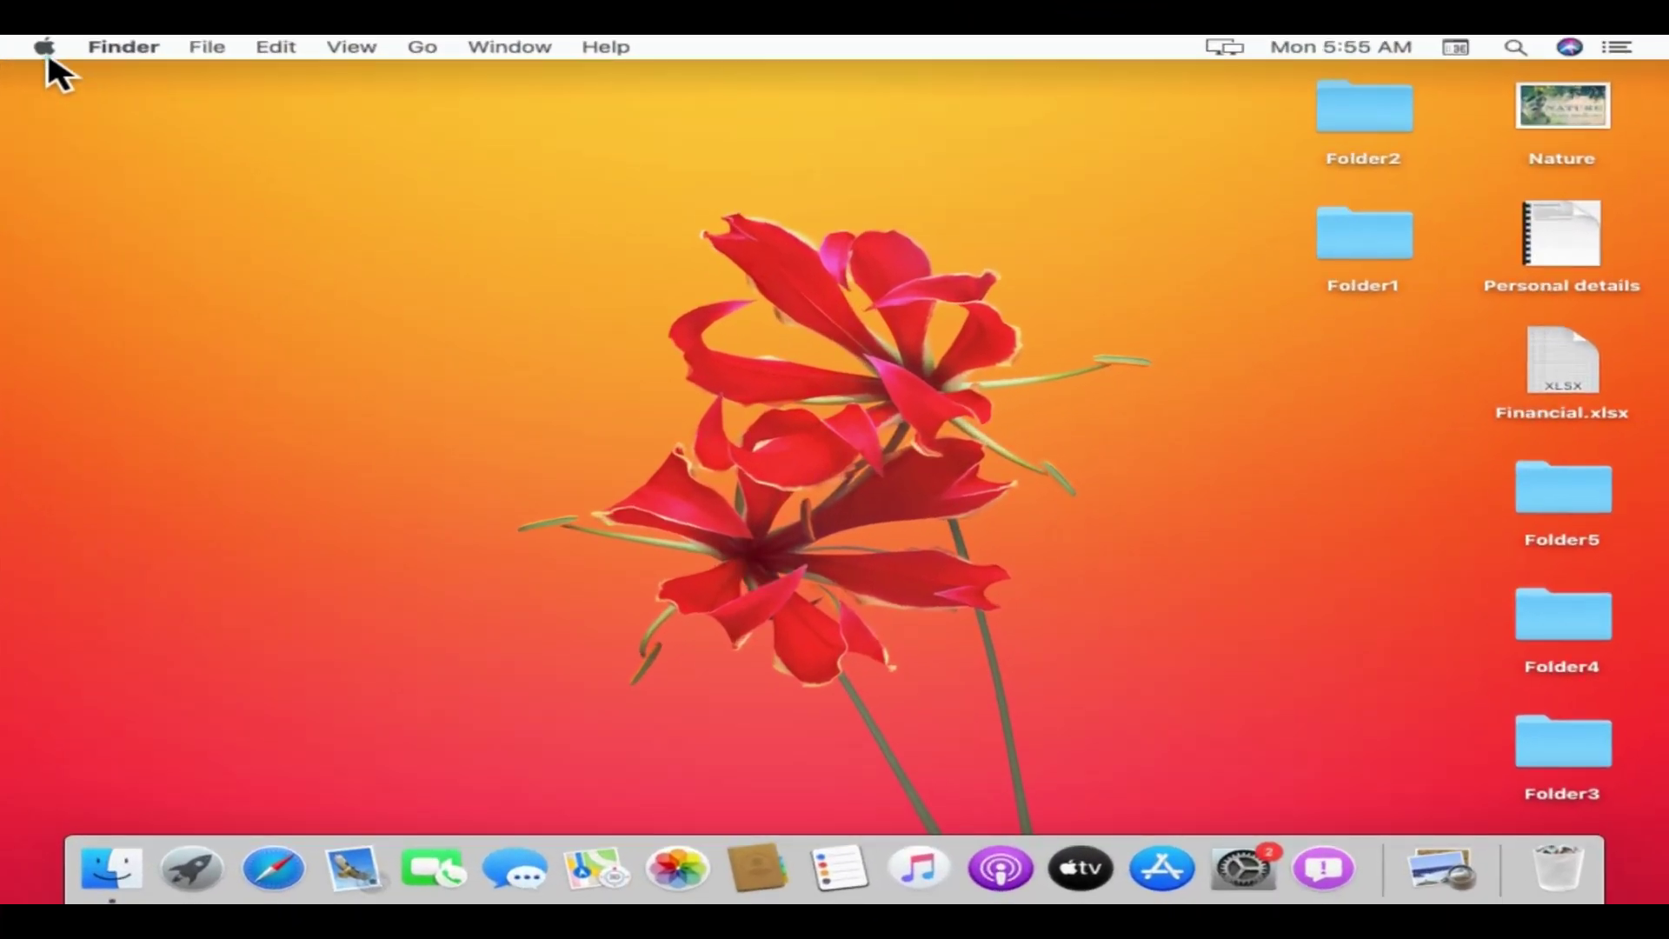
{"action": "left_click", "coordinate": [45, 48]}
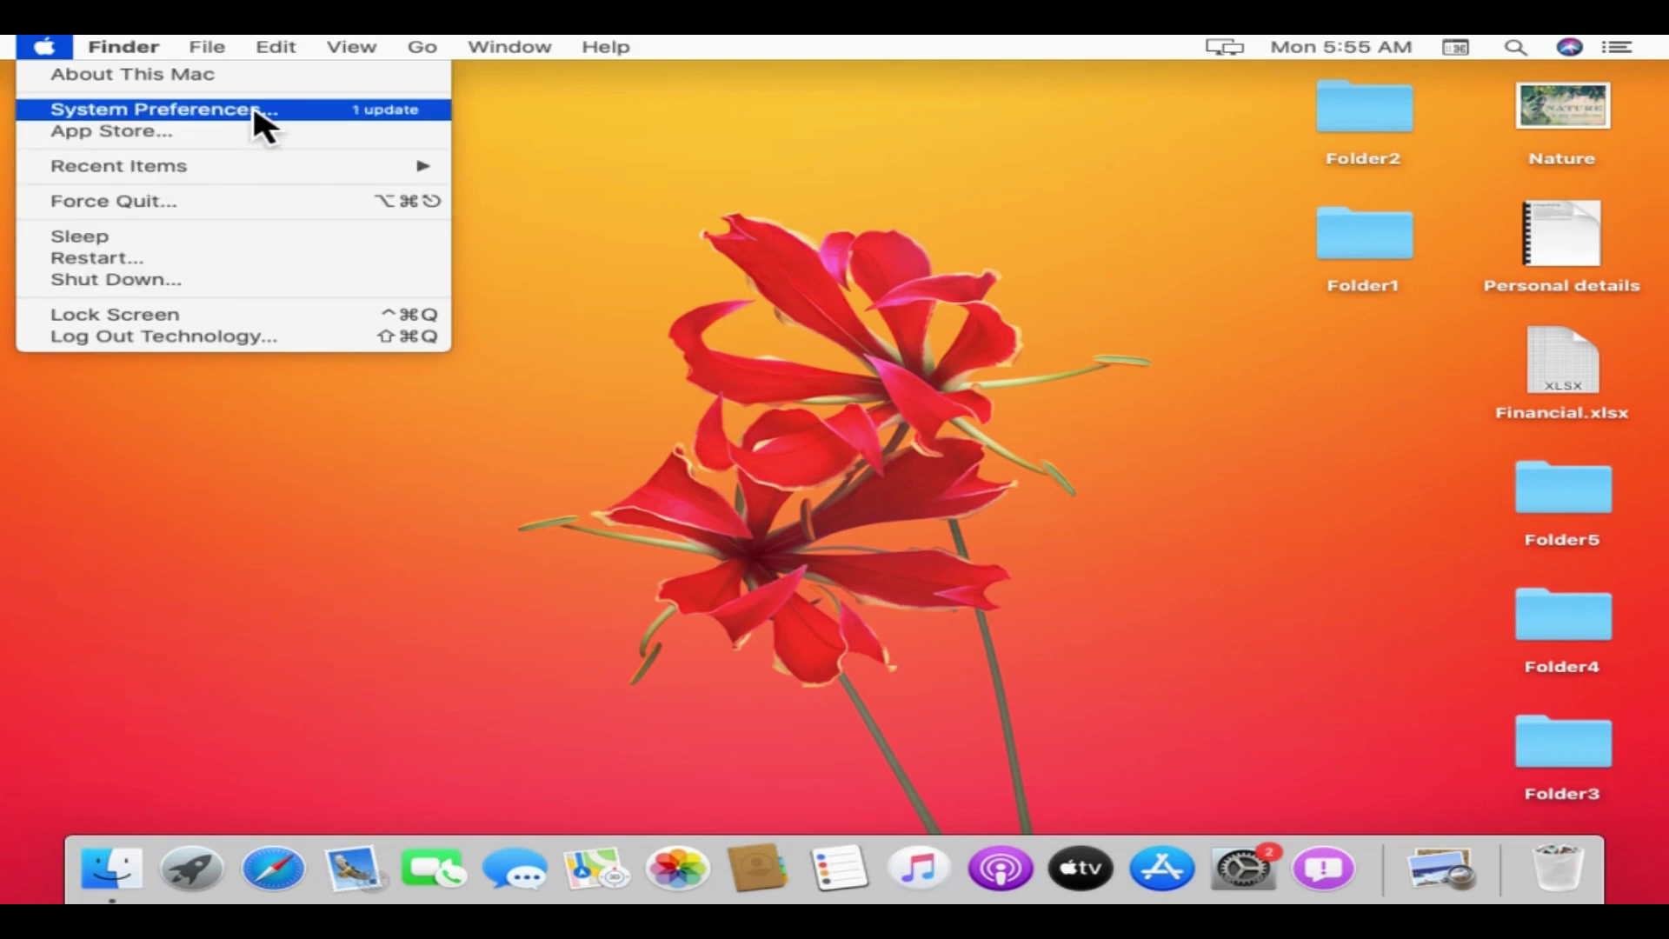
{"action": "left_click", "coordinate": [293, 117]}
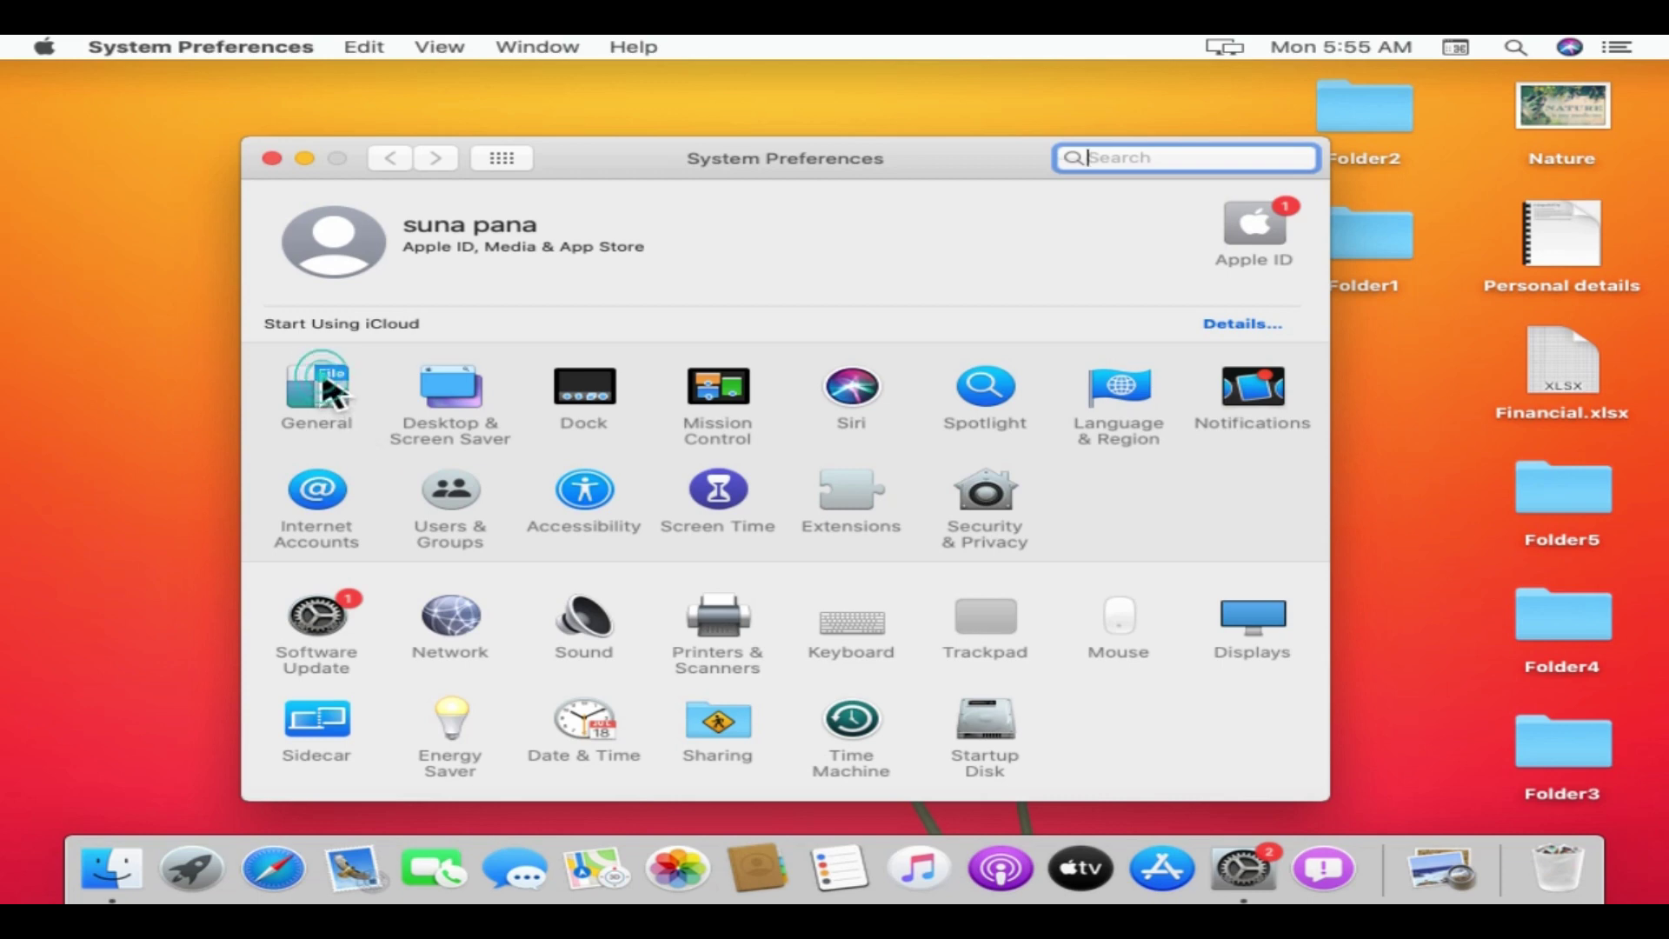
{"action": "left_click", "coordinate": [330, 392]}
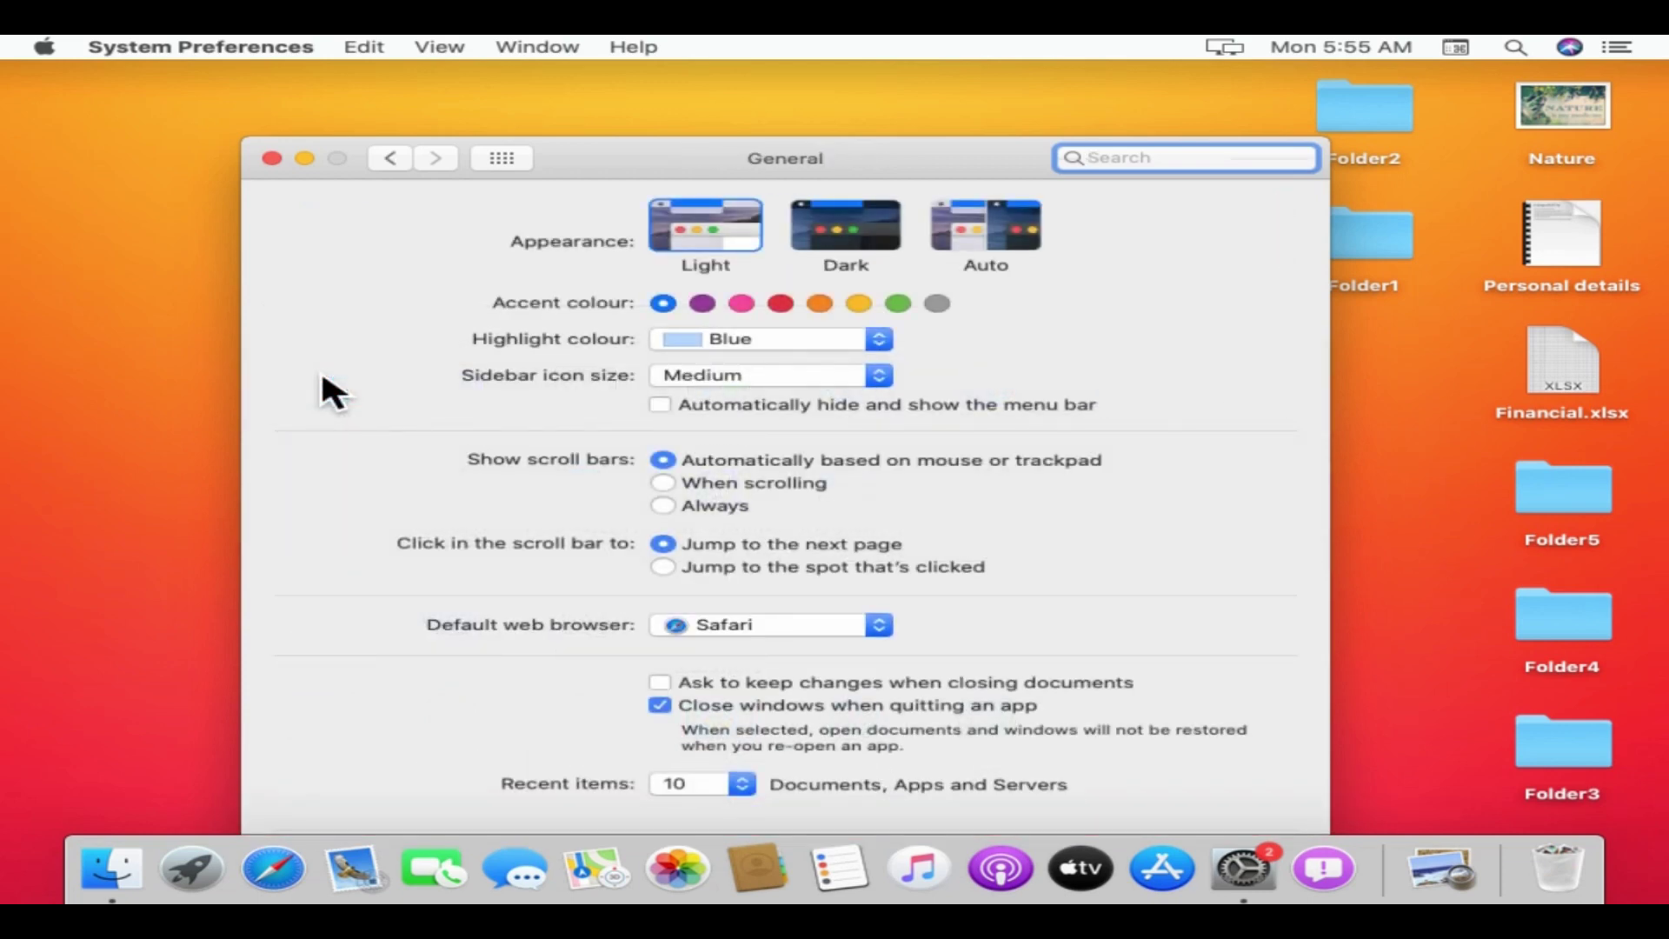
{"action": "left_click", "coordinate": [715, 228]}
{"action": "left_click", "coordinate": [389, 157]}
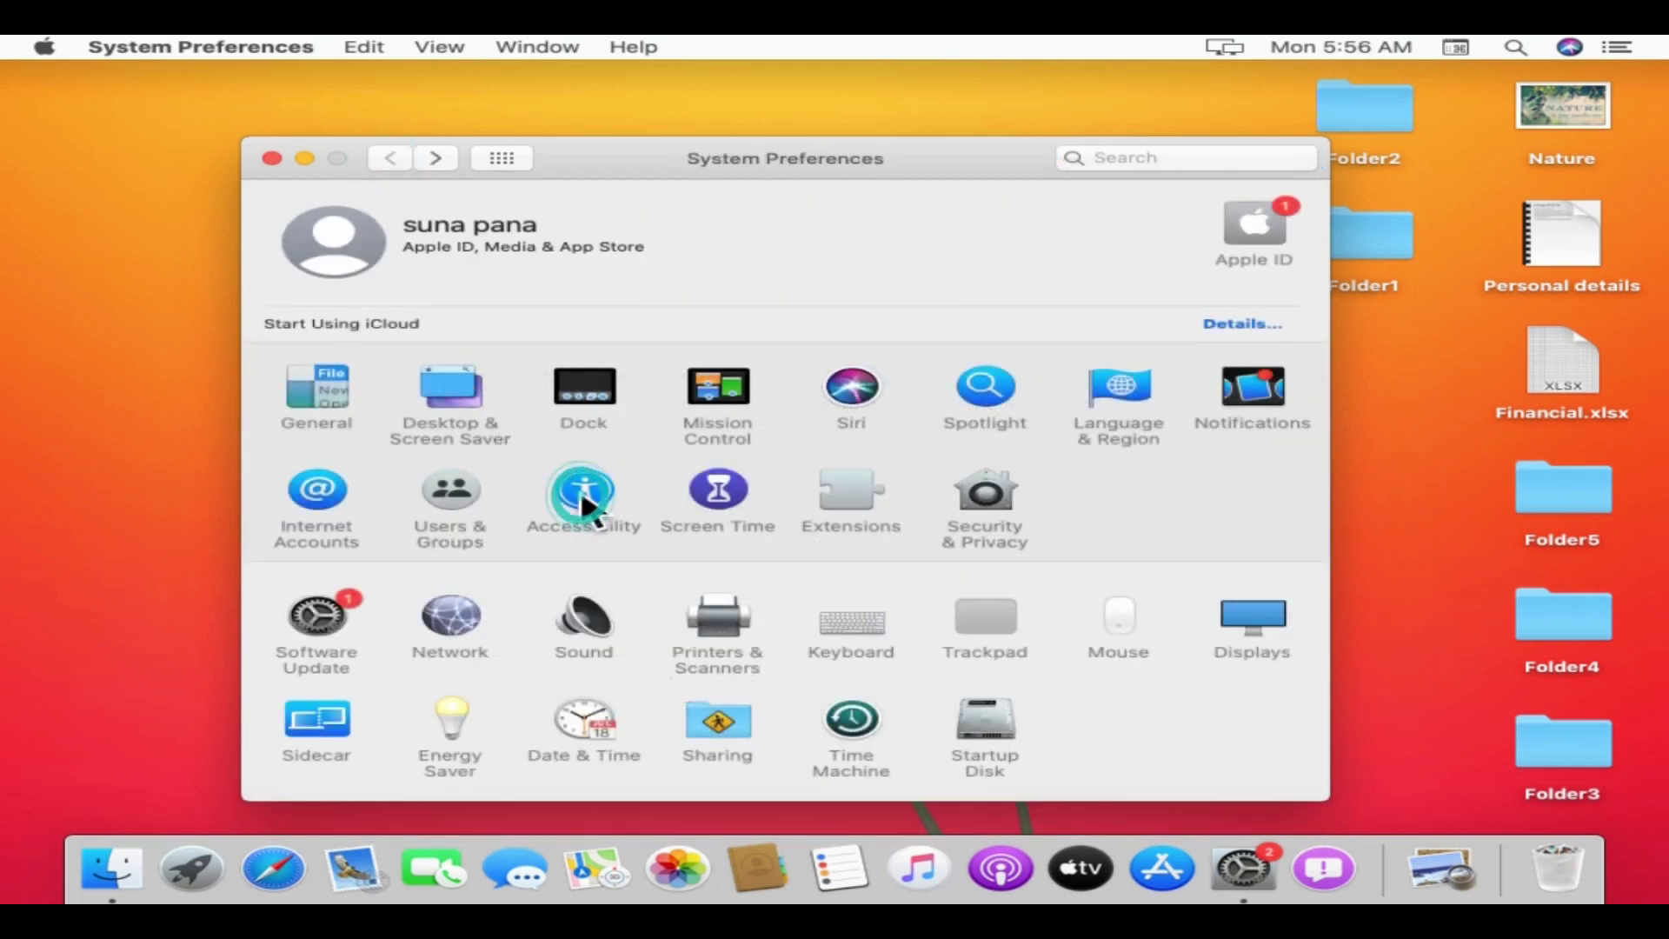
{"action": "left_click", "coordinate": [585, 496]}
{"action": "left_click", "coordinate": [389, 160]}
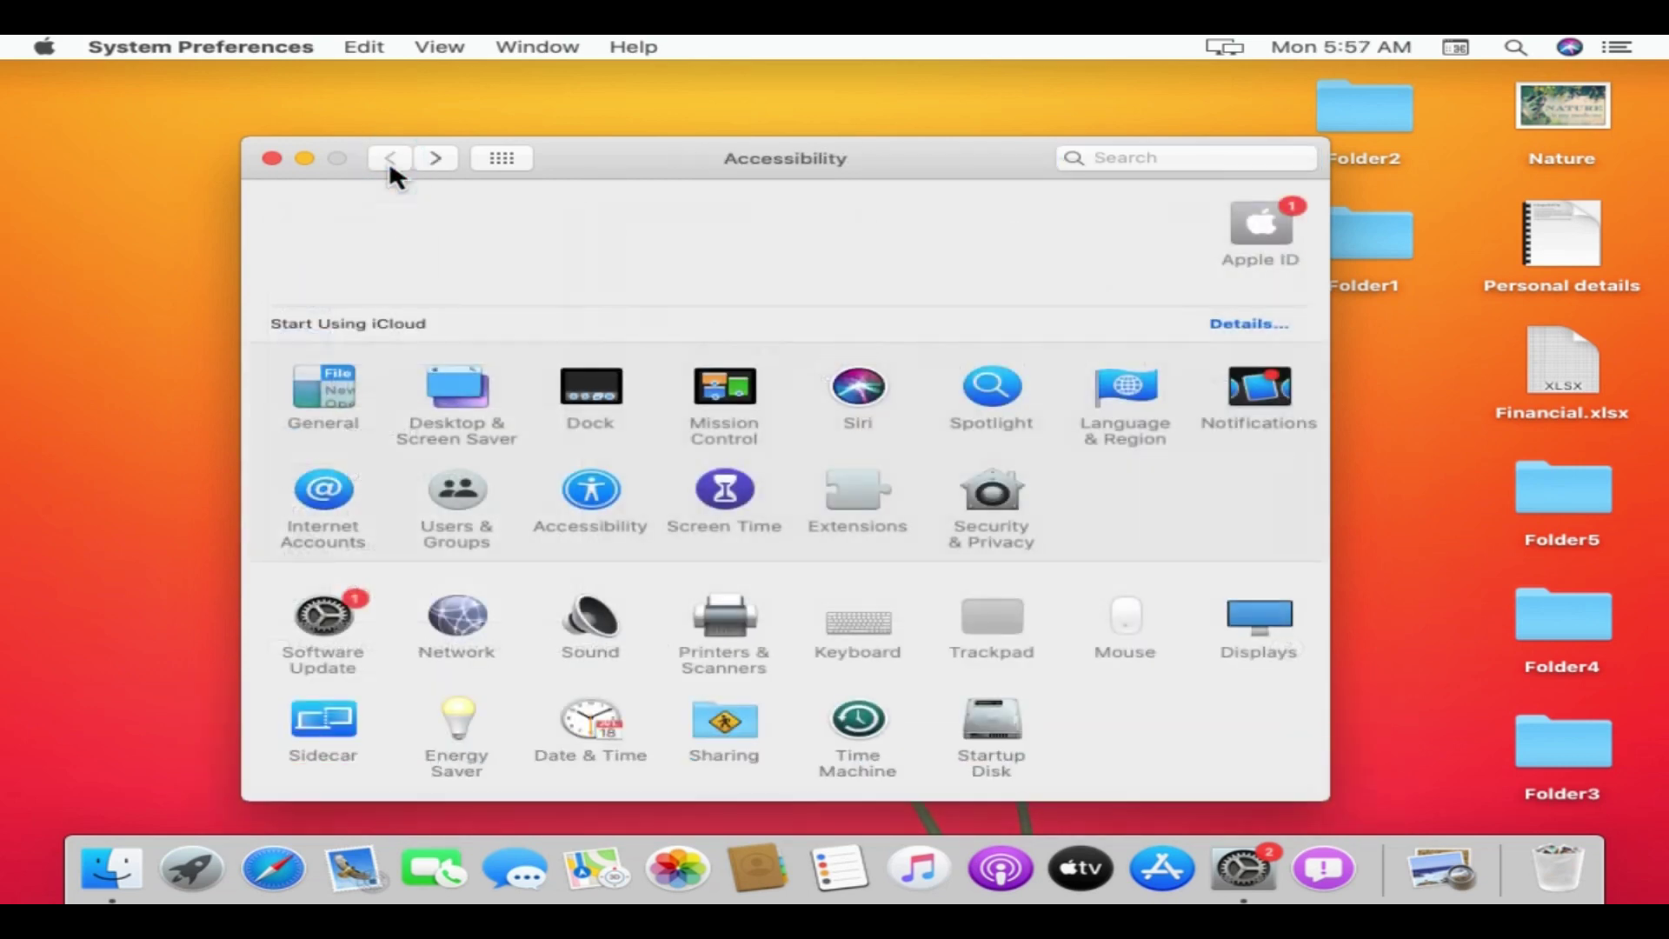
{"action": "left_click", "coordinate": [454, 624]}
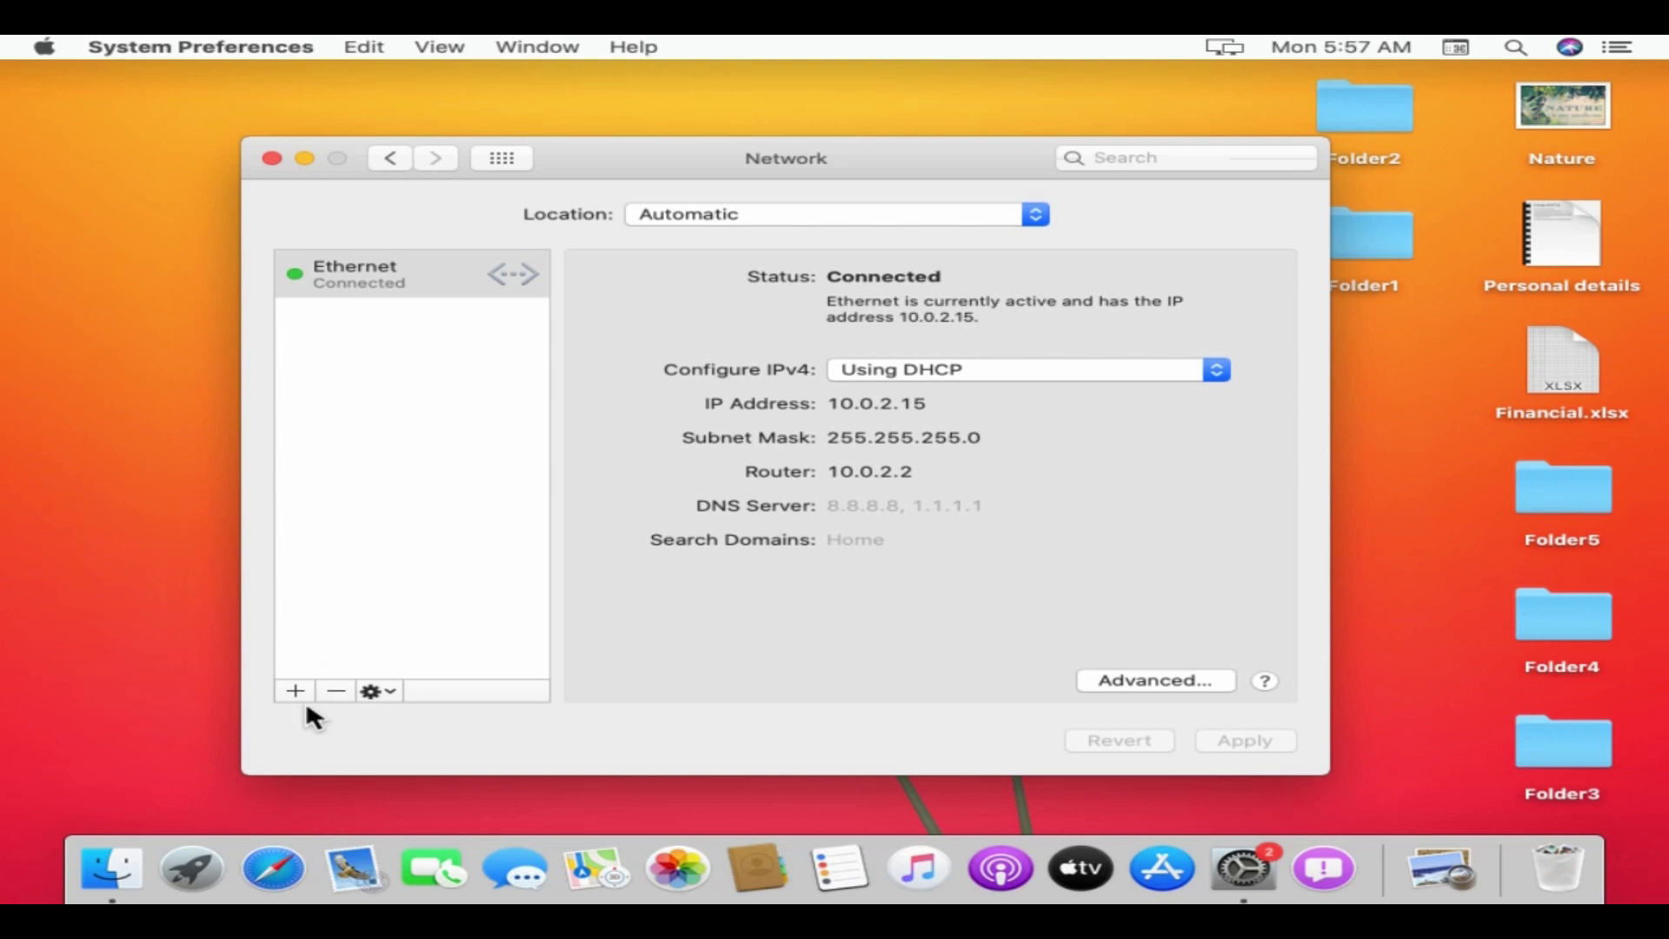
{"action": "left_click", "coordinate": [387, 160]}
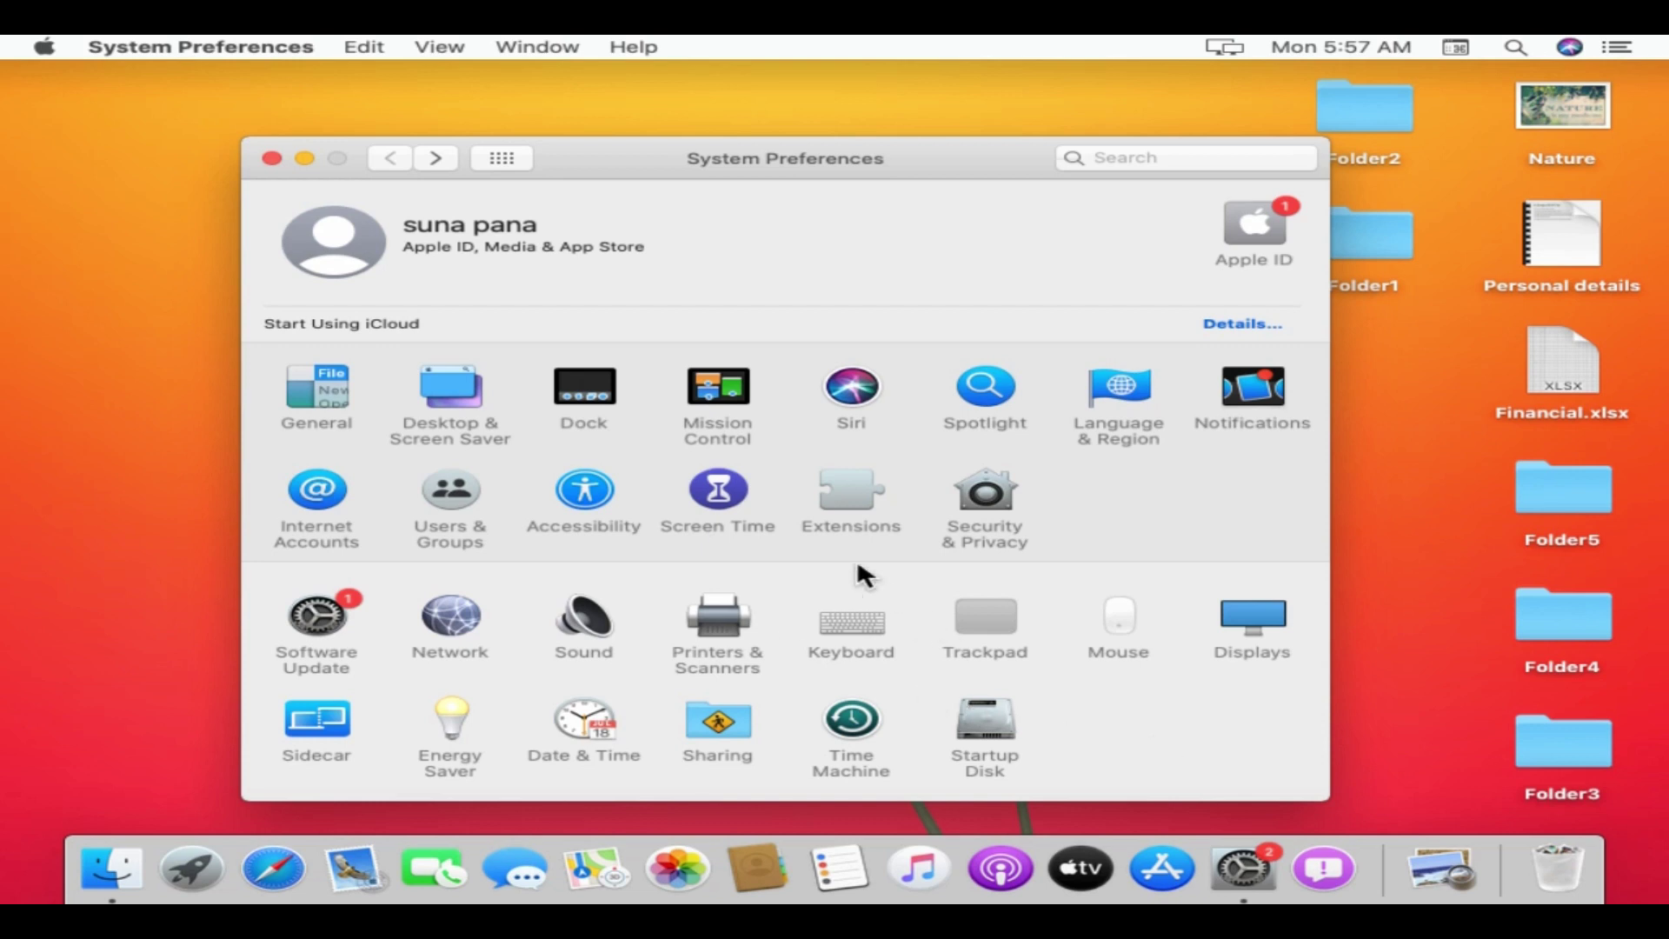
{"action": "left_click", "coordinate": [271, 158]}
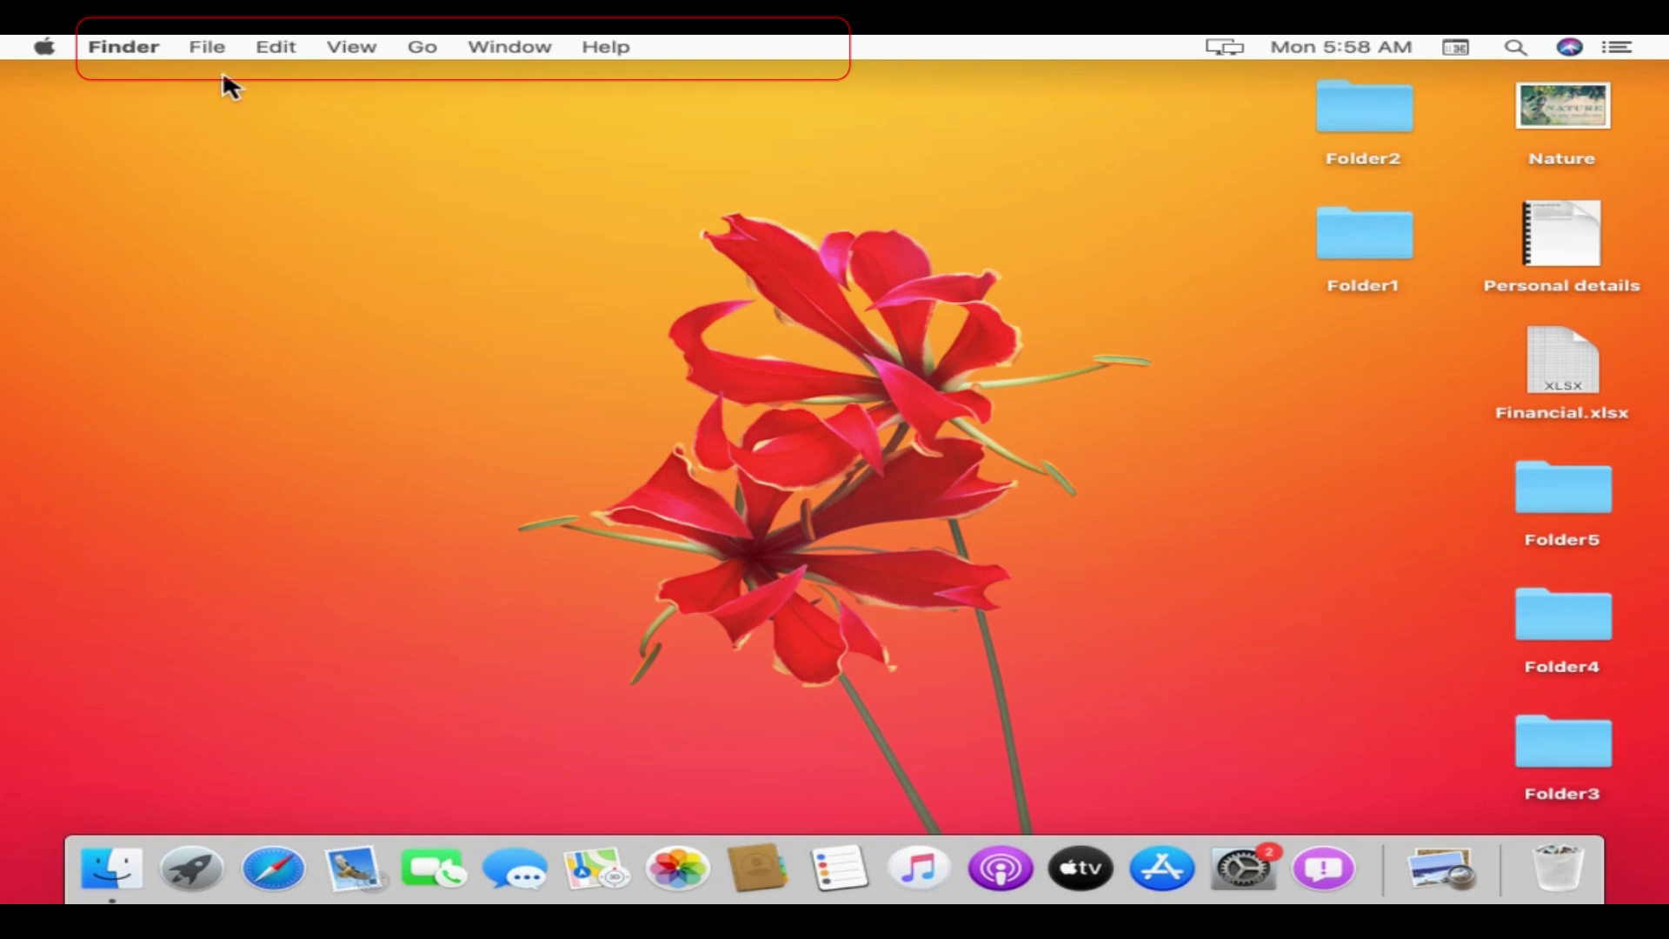
{"action": "left_click", "coordinate": [271, 882]}
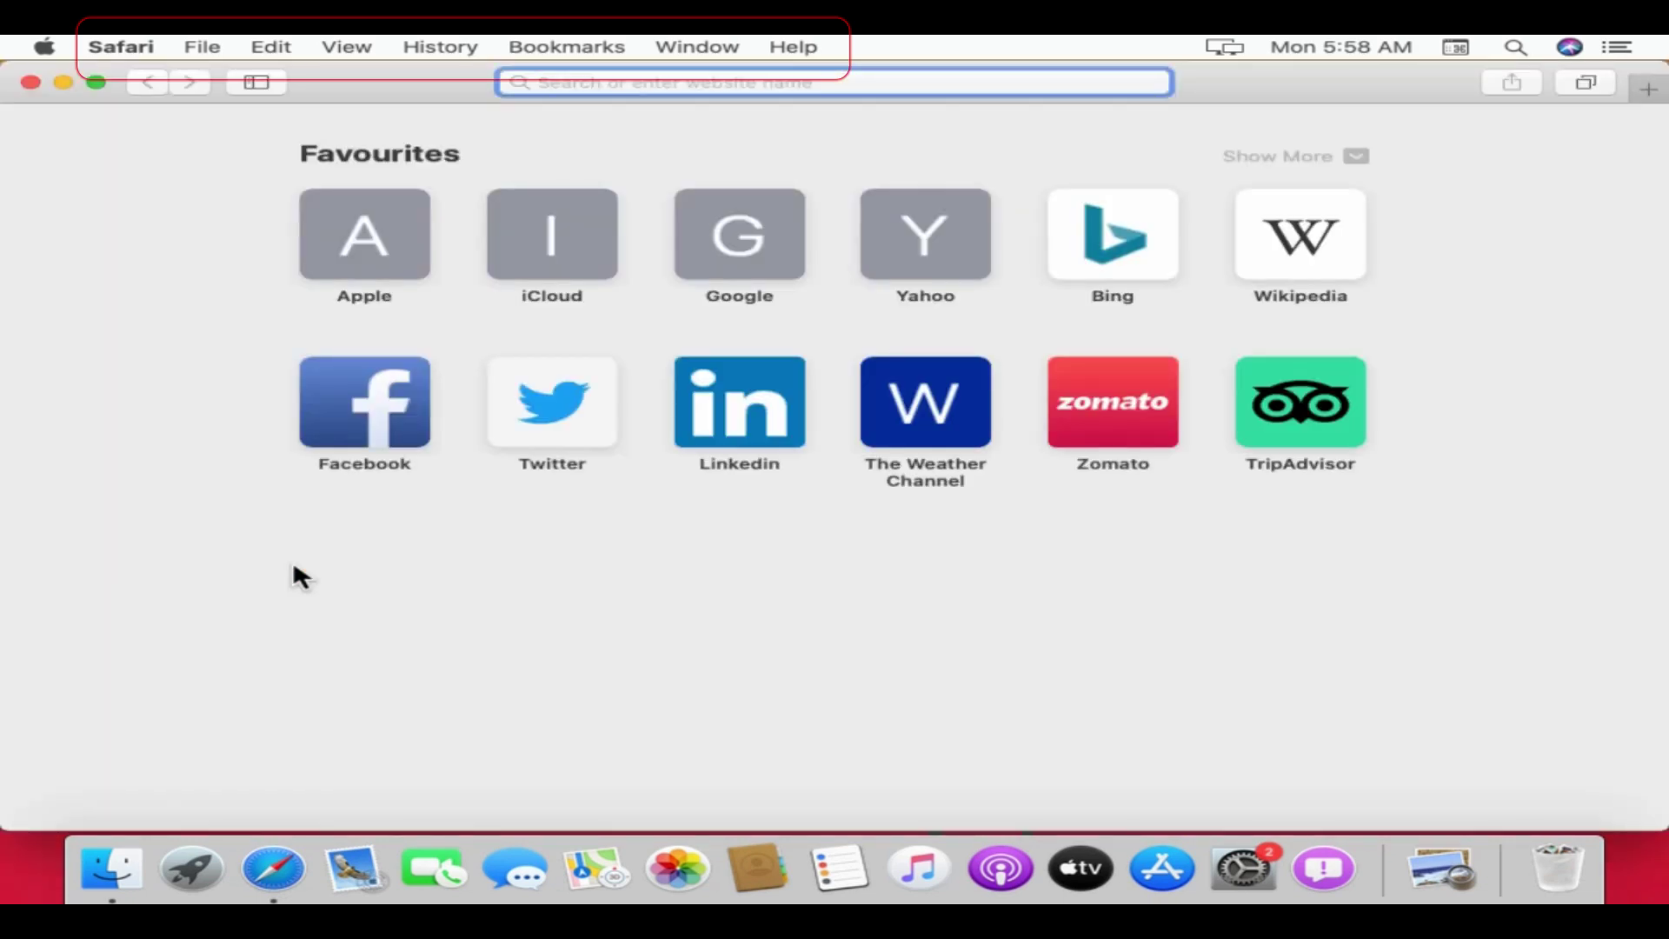
{"action": "left_click", "coordinate": [30, 81]}
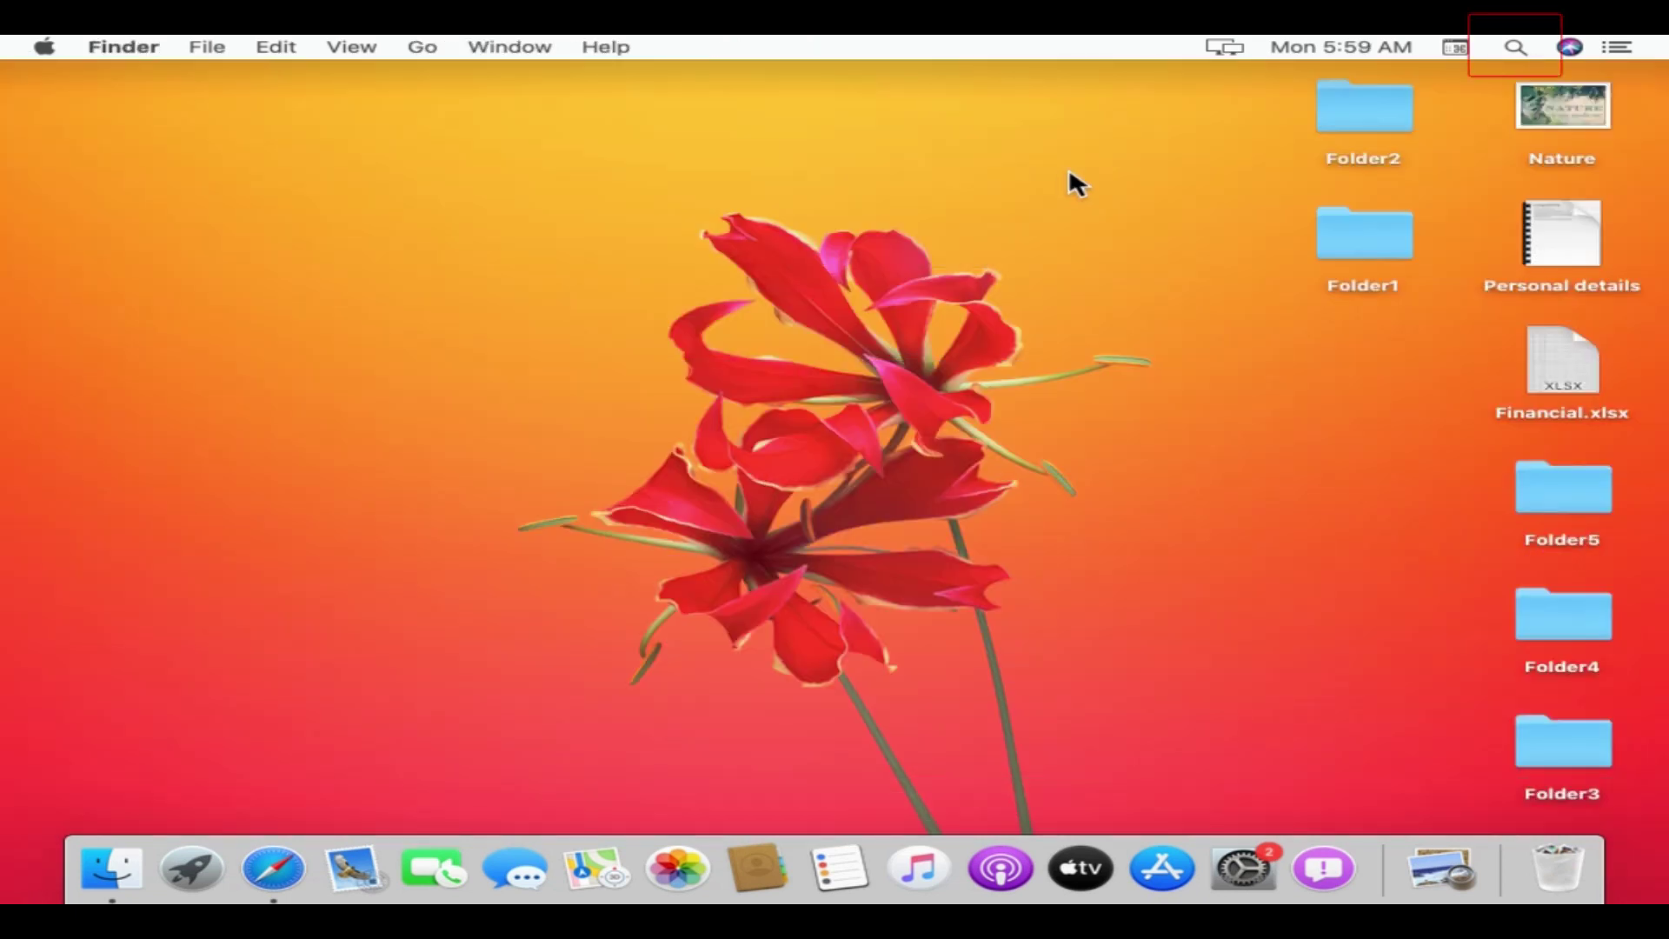
- Convert 100 USD to Indian rupees with Spotlight
{"action": "left_click", "coordinate": [1516, 47]}
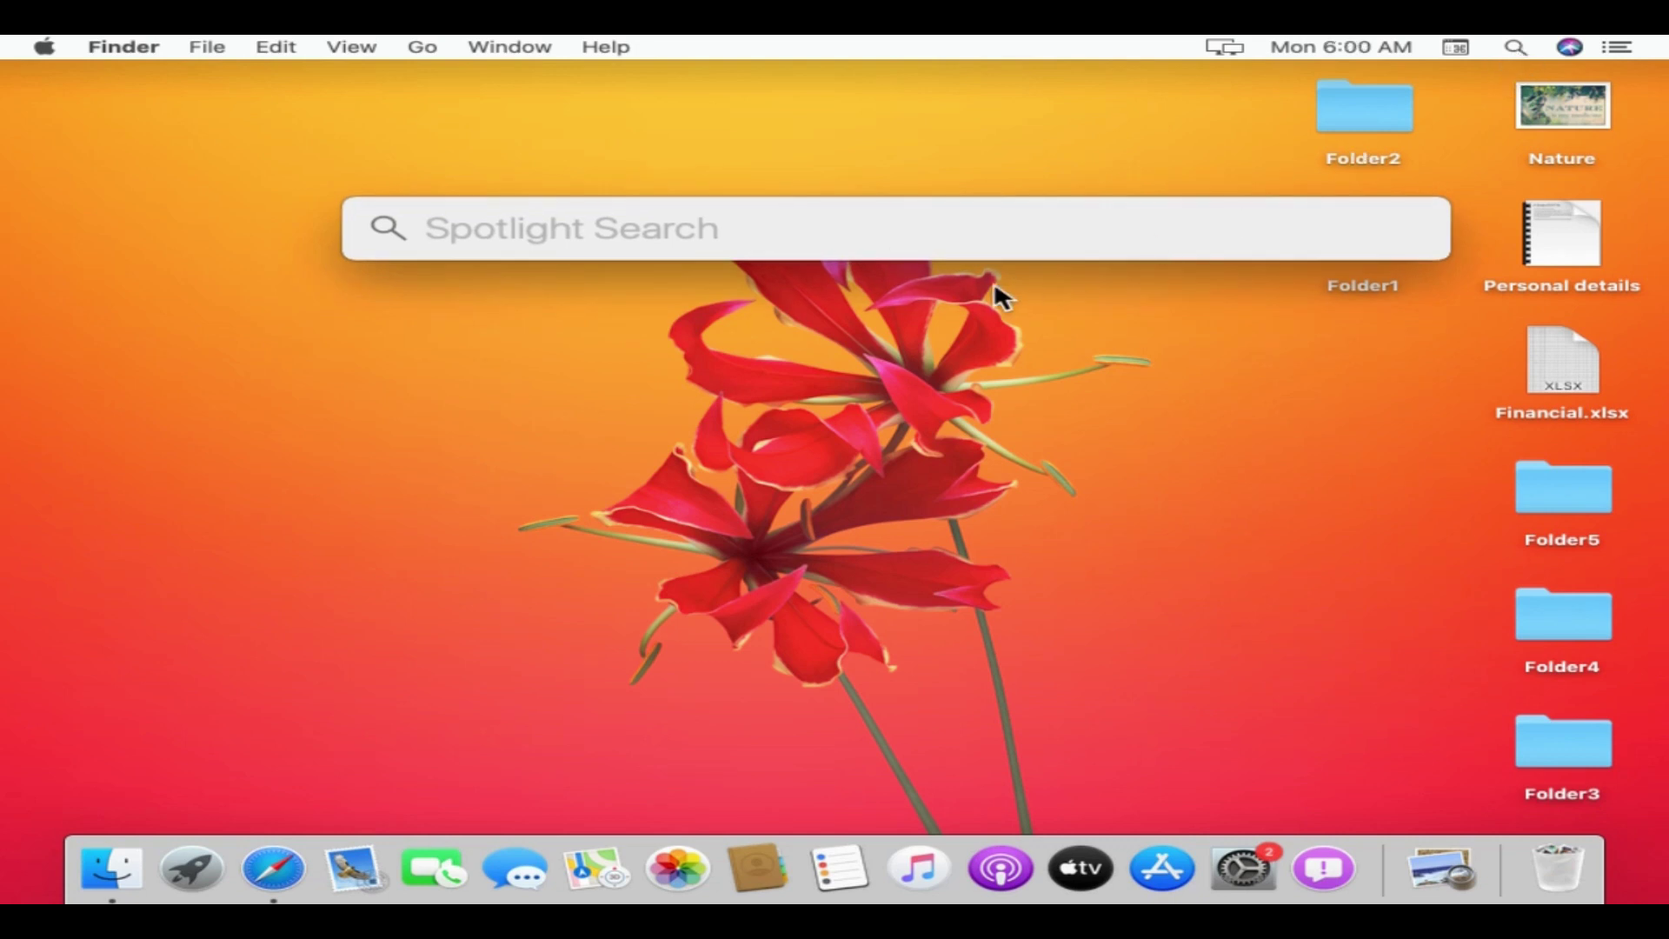
{"action": "left_click", "coordinate": [988, 234]}
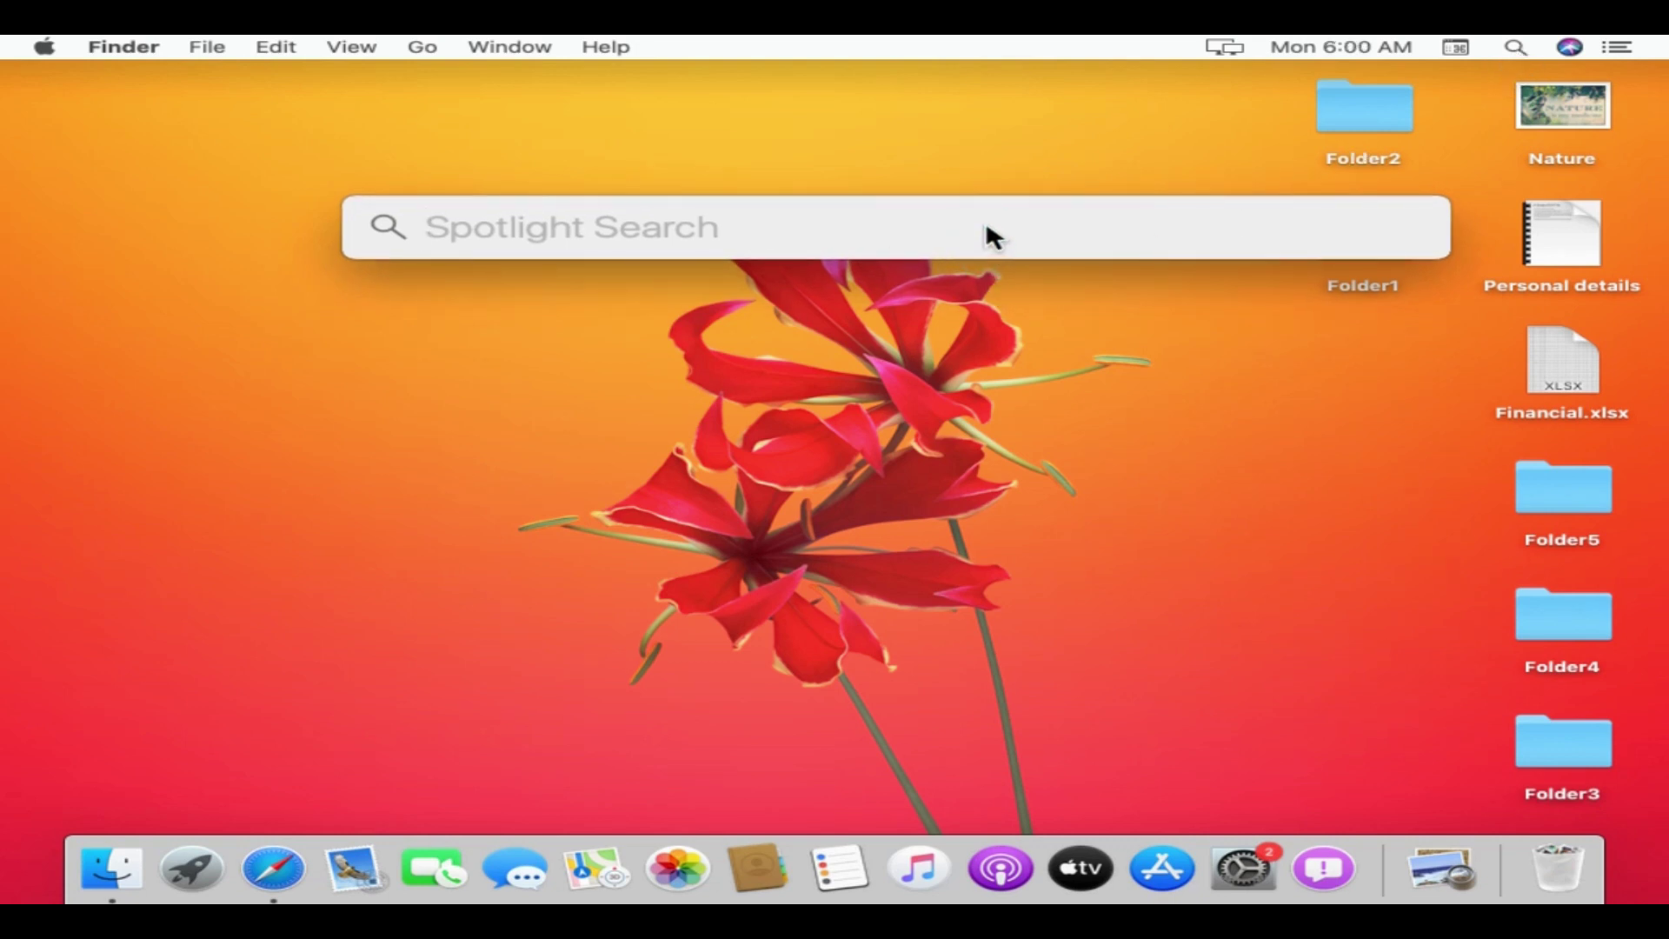
{"action": "type", "text": "100 usd"}
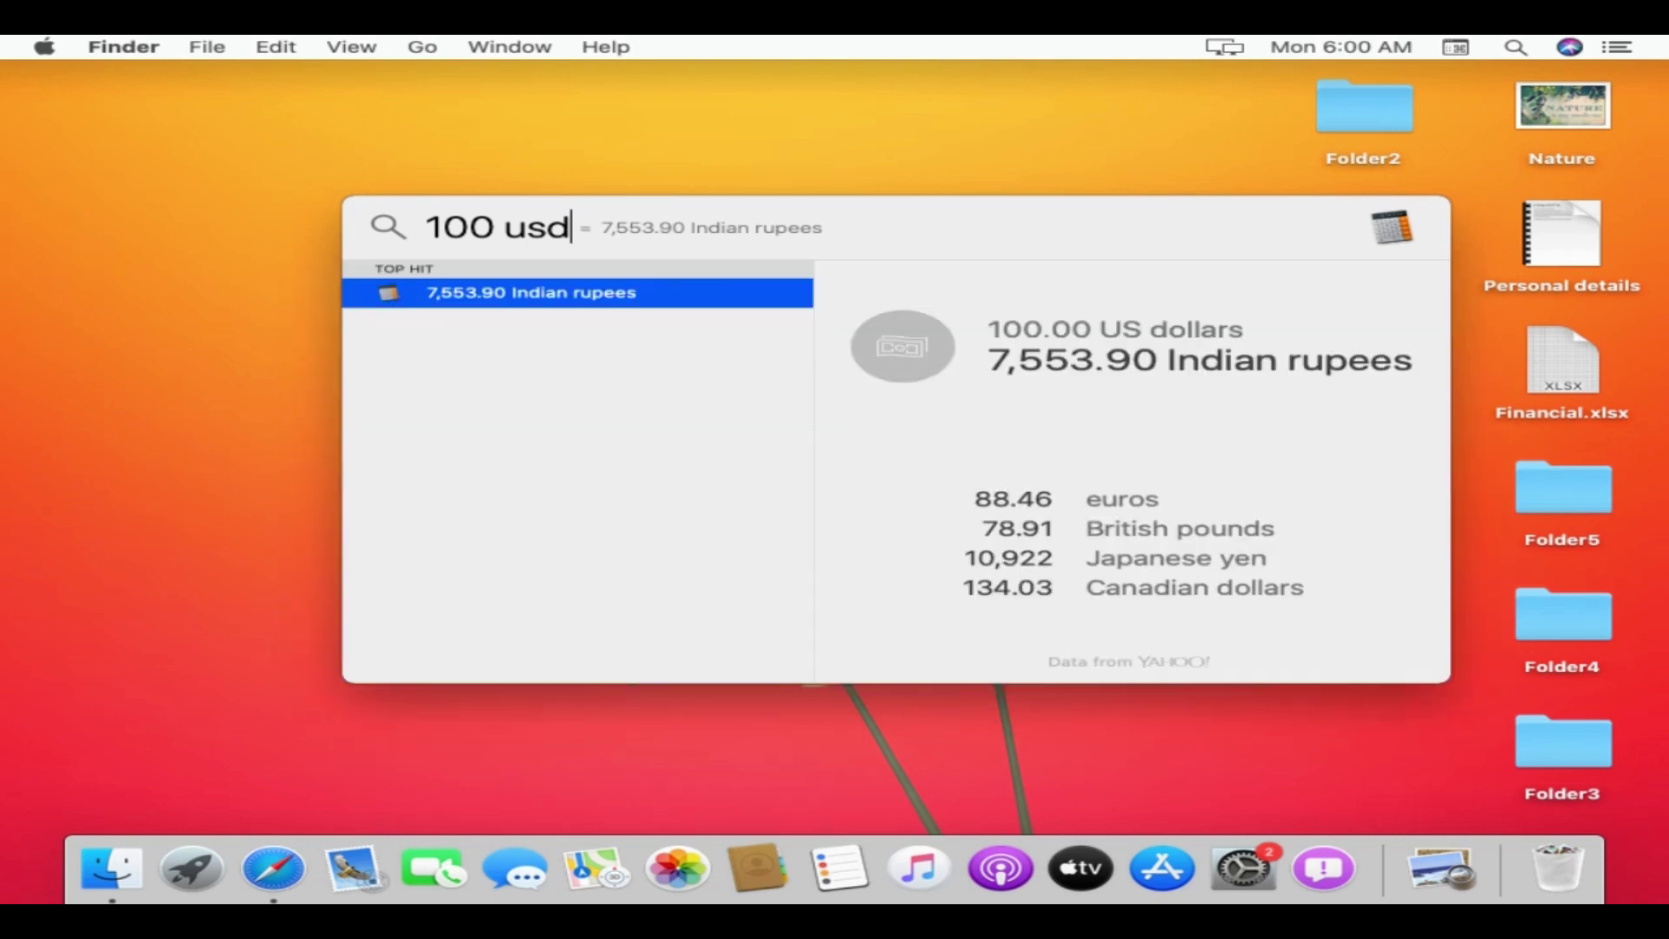
- Look up the definition of 'quarantine' in Spotlight, then dismiss it
{"action": "key", "text": "BackSpace"}
{"action": "key", "text": "BackSpace"}
{"action": "key", "text": "BackSpace"}
{"action": "key", "text": "BackSpace"}
{"action": "key", "text": "BackSpace"}
{"action": "key", "text": "BackSpace"}
{"action": "key", "text": "BackSpace"}
{"action": "type", "text": "def"}
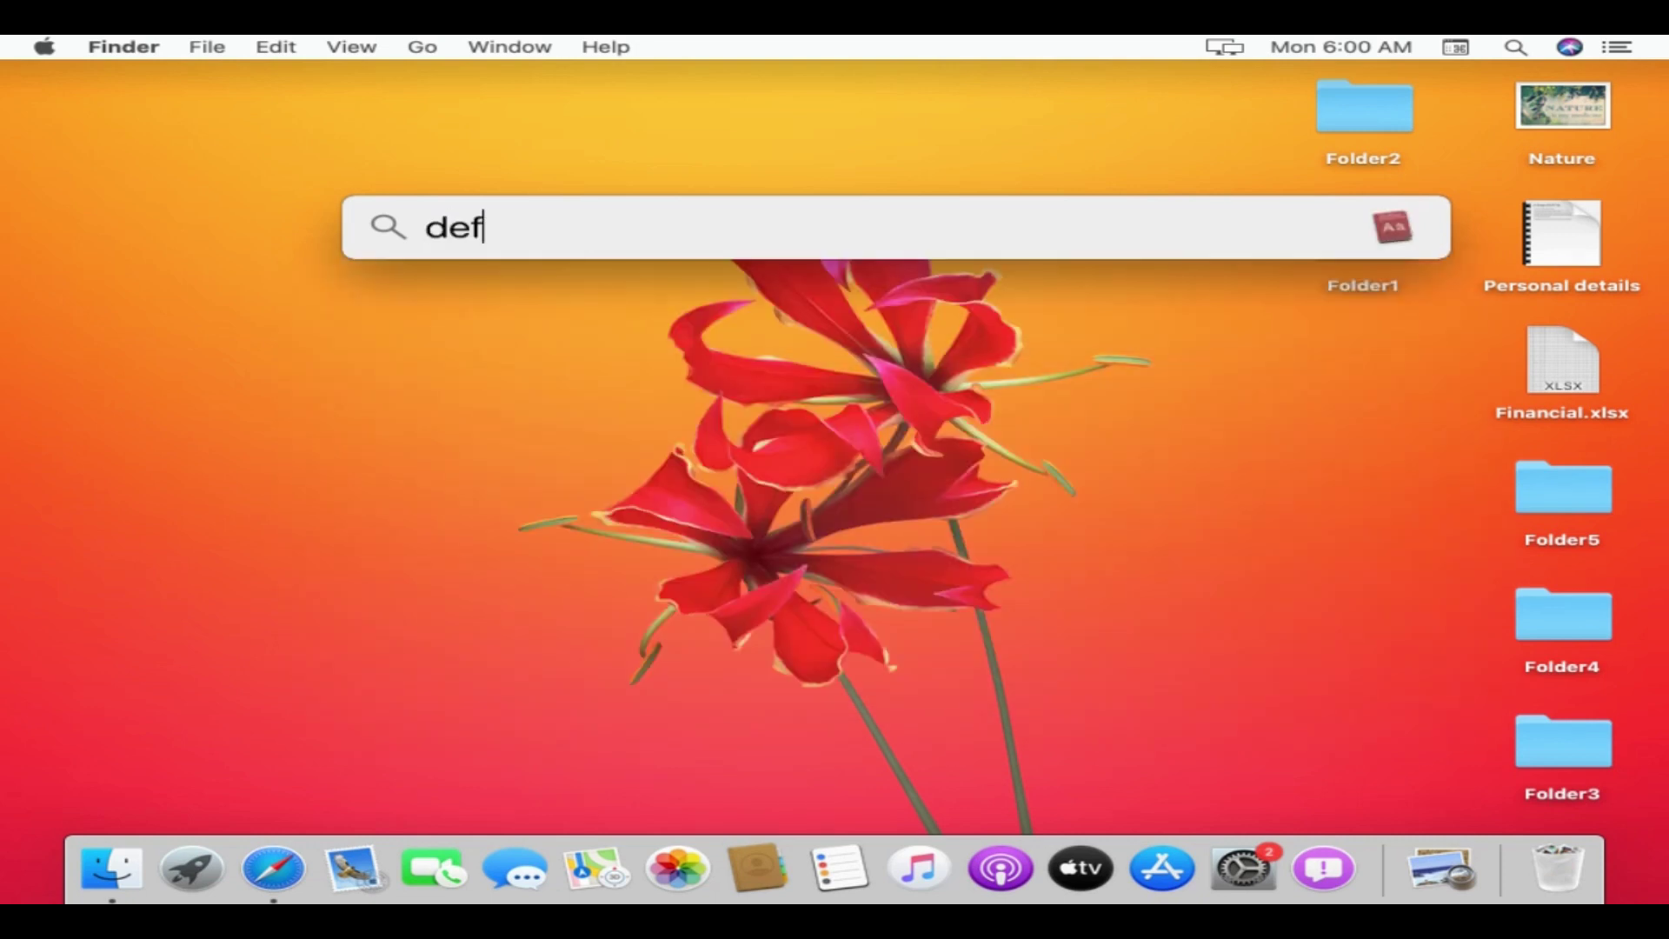
{"action": "type", "text": "ine quarantine"}
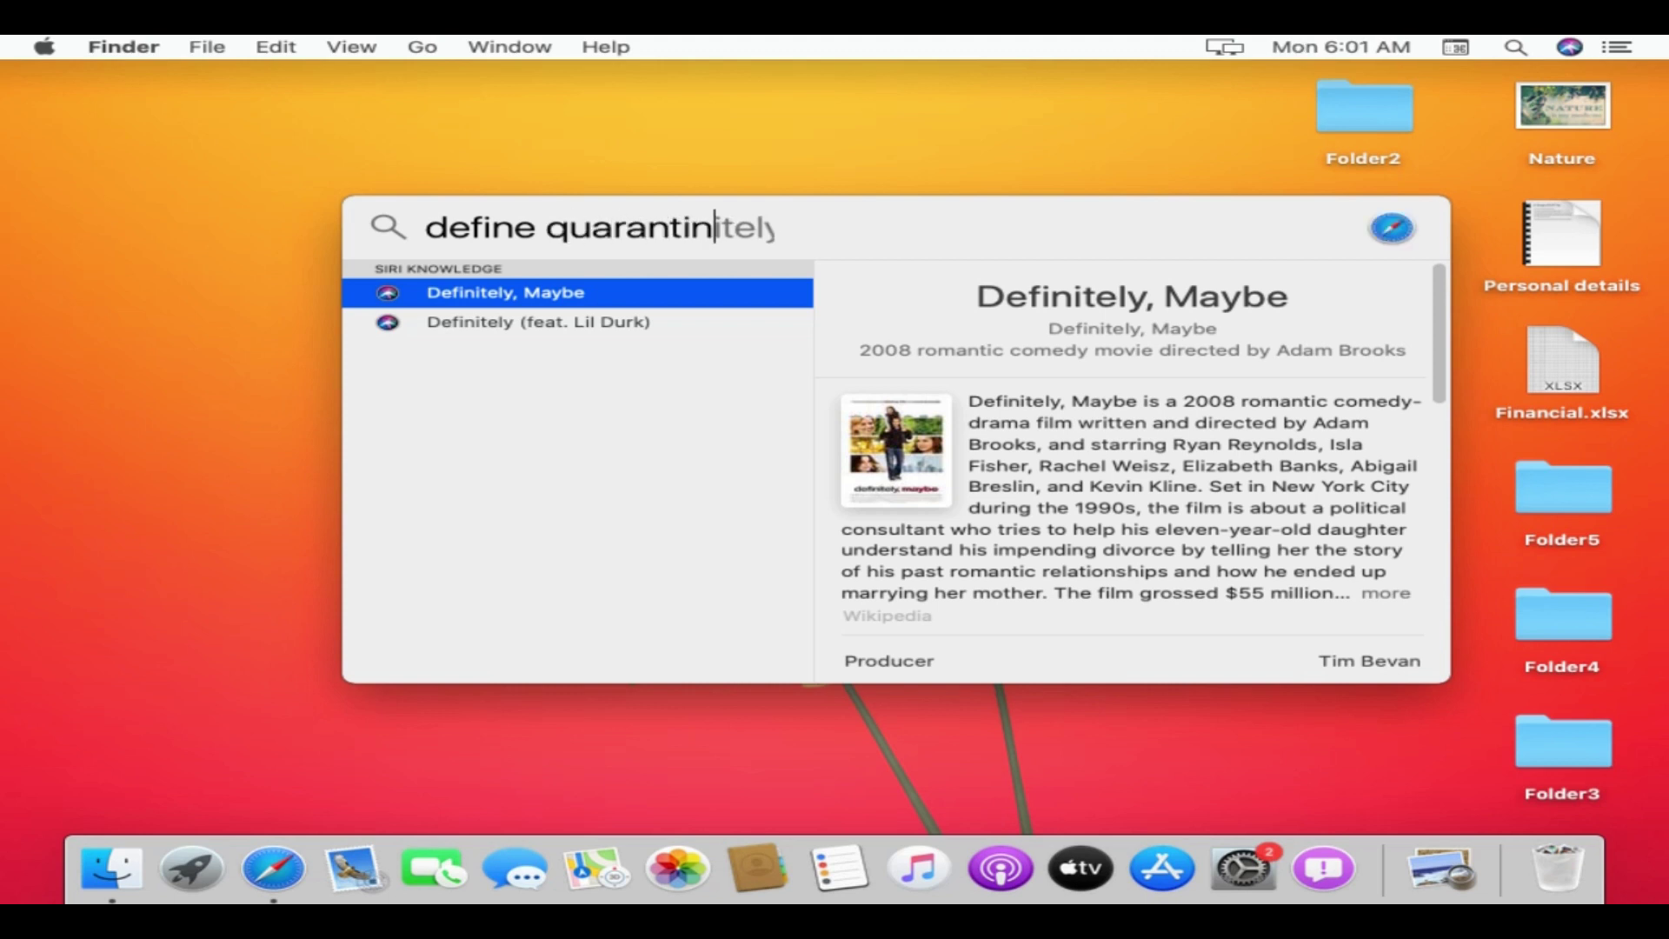
{"action": "left_click", "coordinate": [875, 174]}
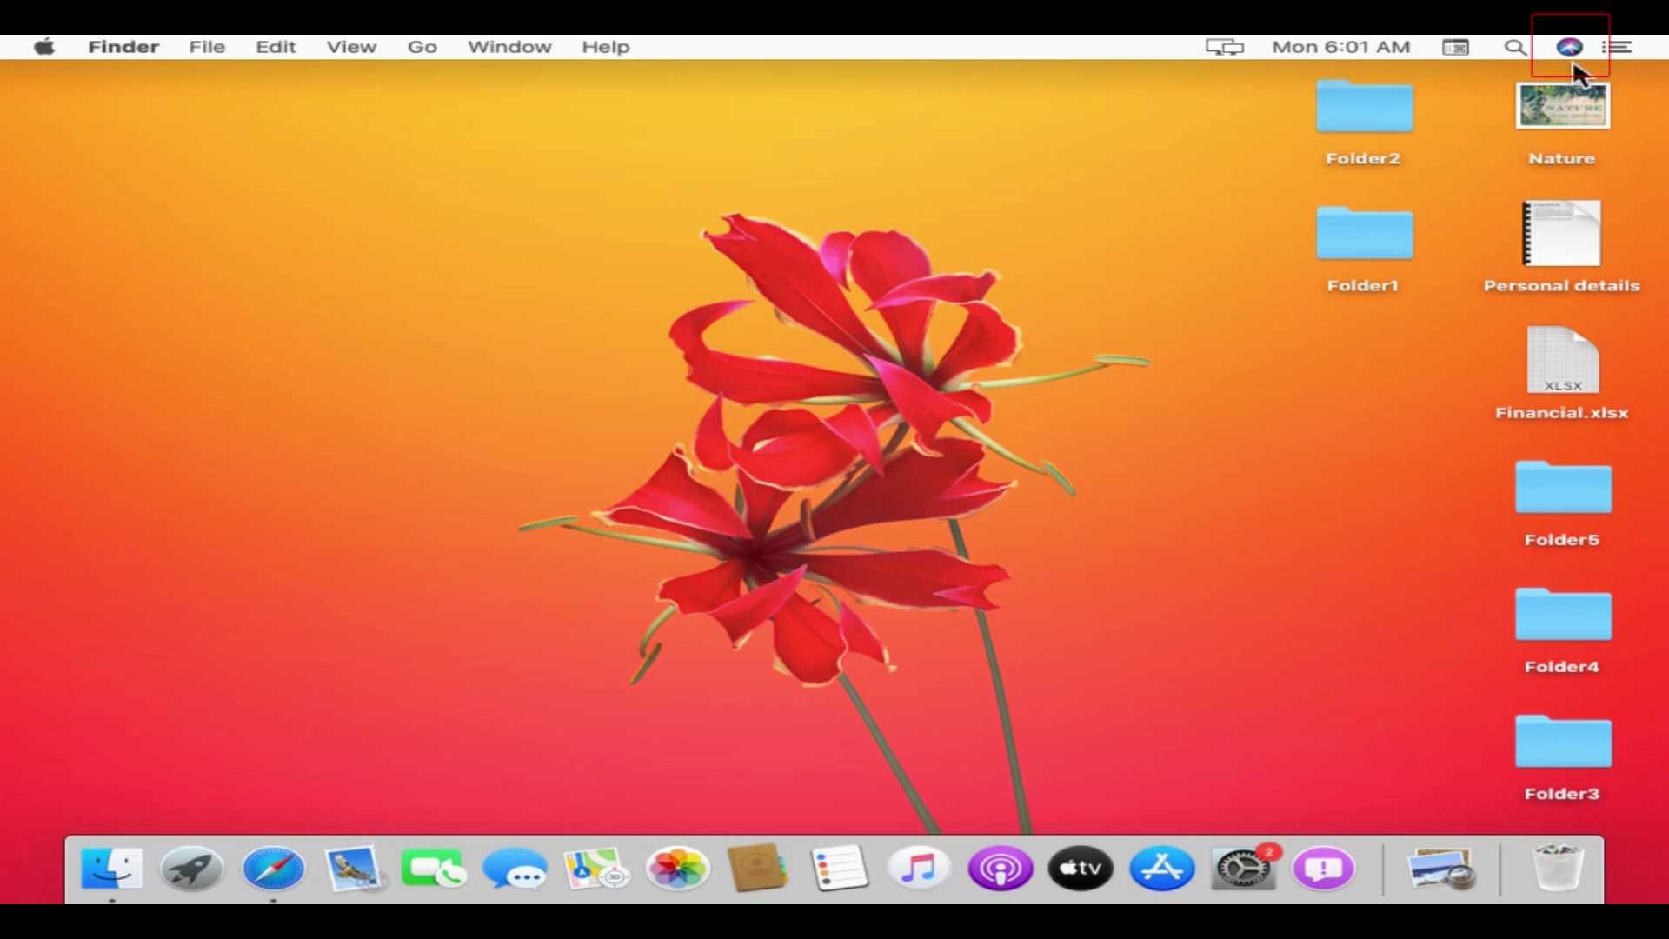
{"action": "left_click", "coordinate": [1619, 50]}
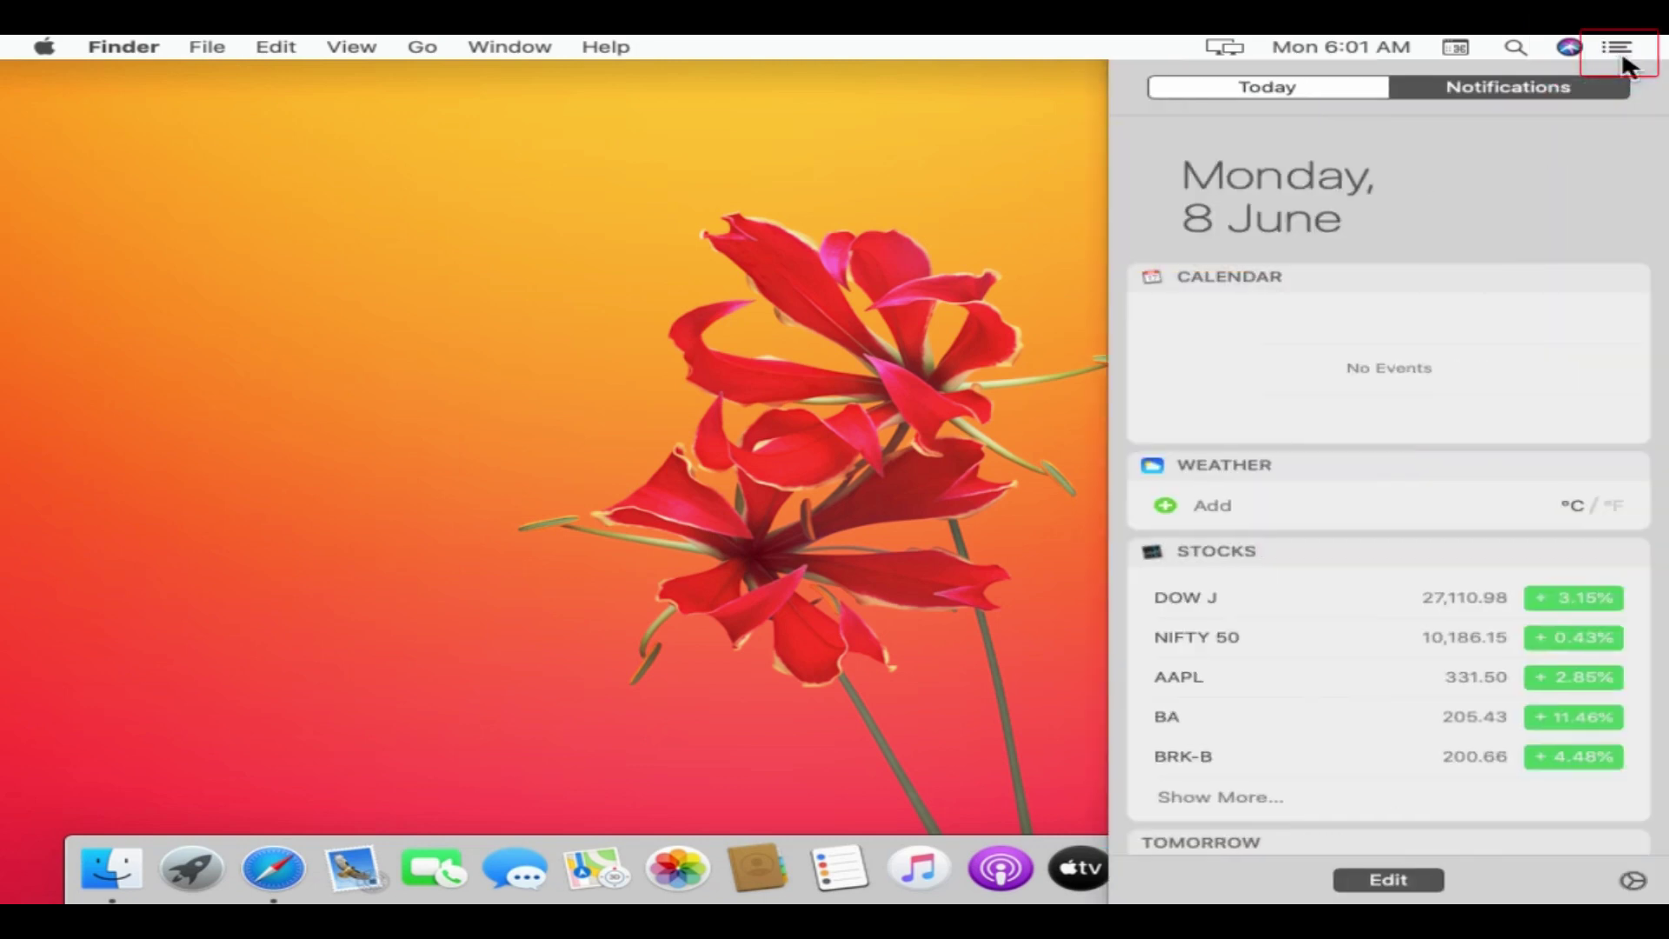
{"action": "left_click", "coordinate": [497, 263]}
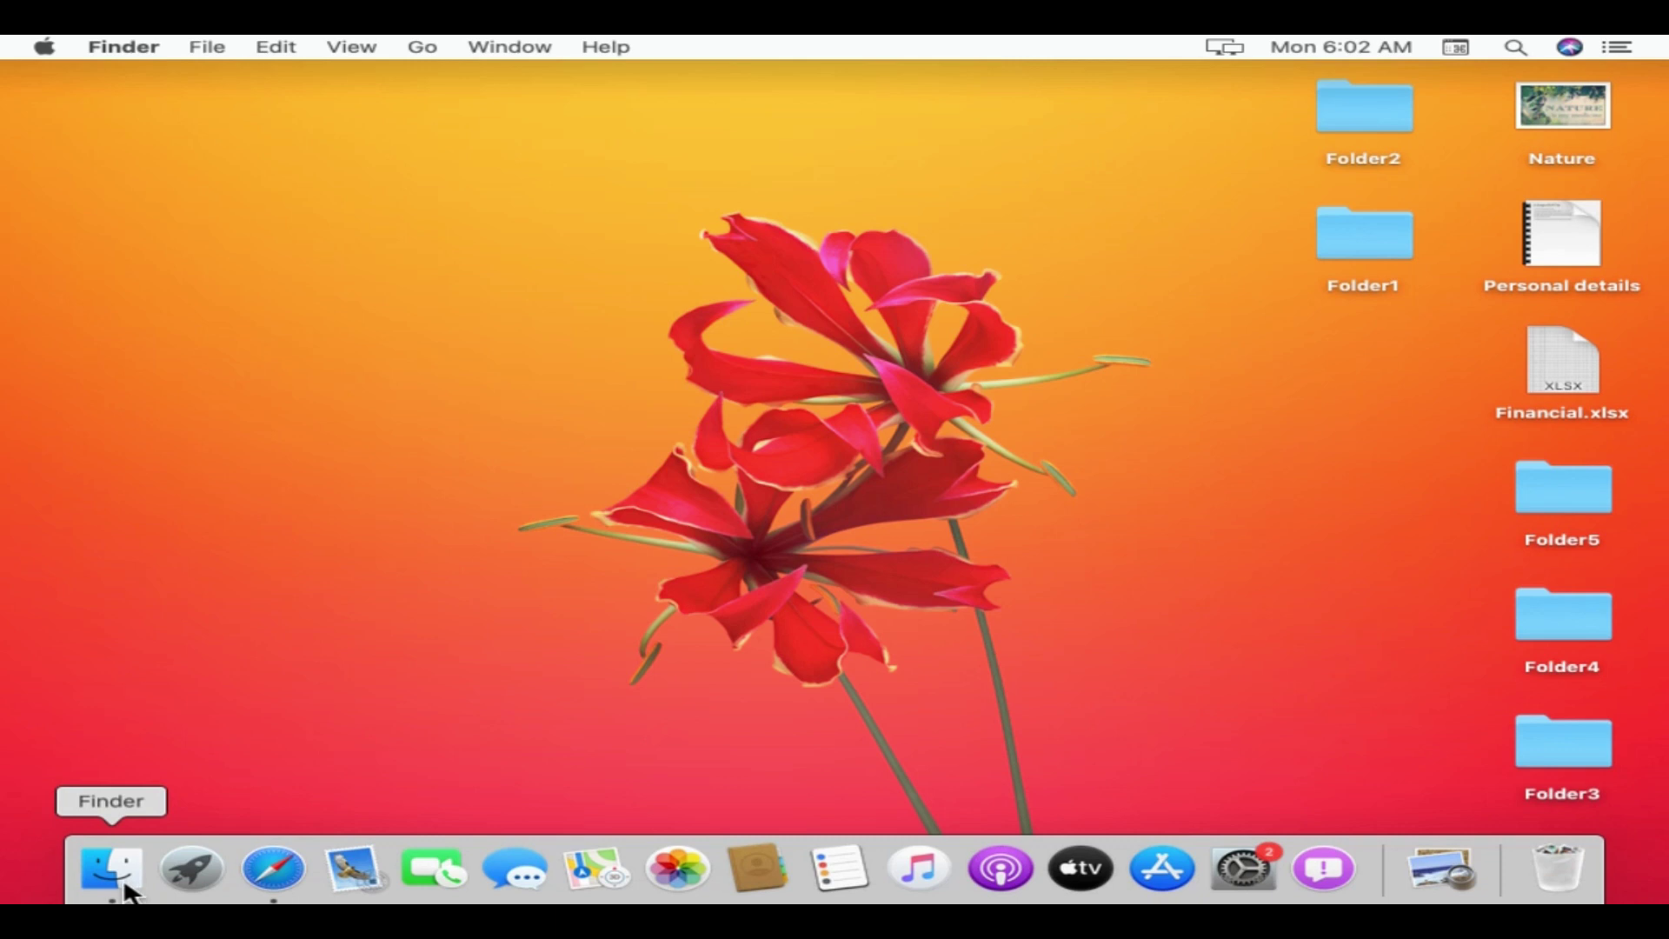
- Open a Finder window on Recents and bring up Finder Preferences
{"action": "left_click", "coordinate": [113, 869]}
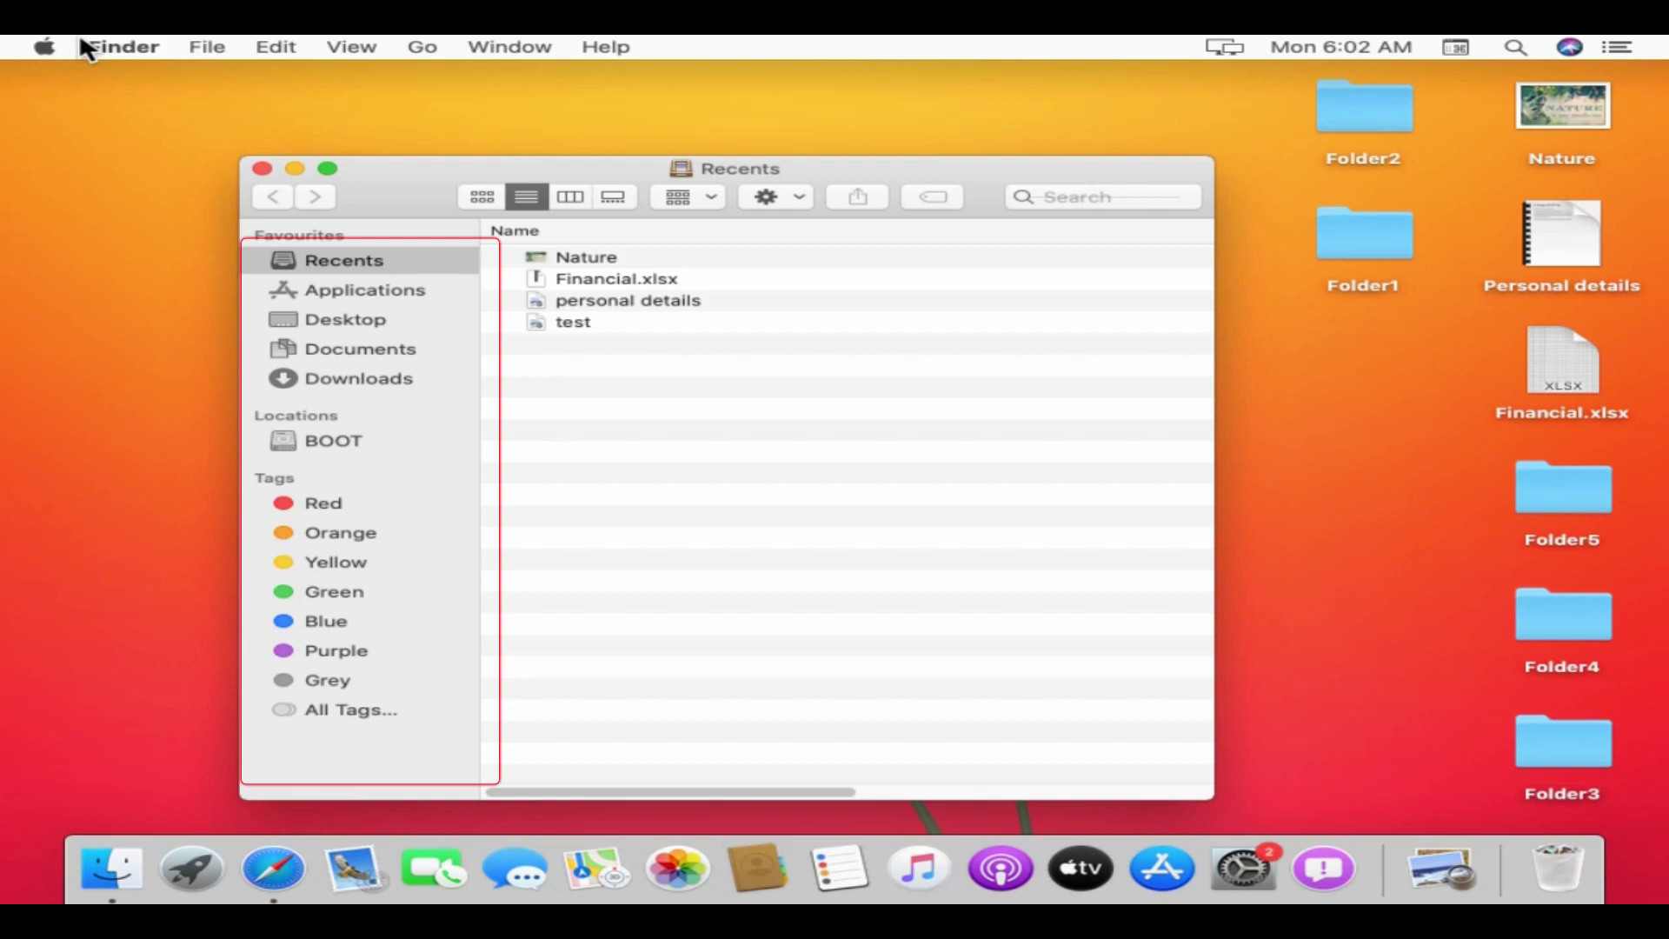
{"action": "left_click", "coordinate": [114, 49]}
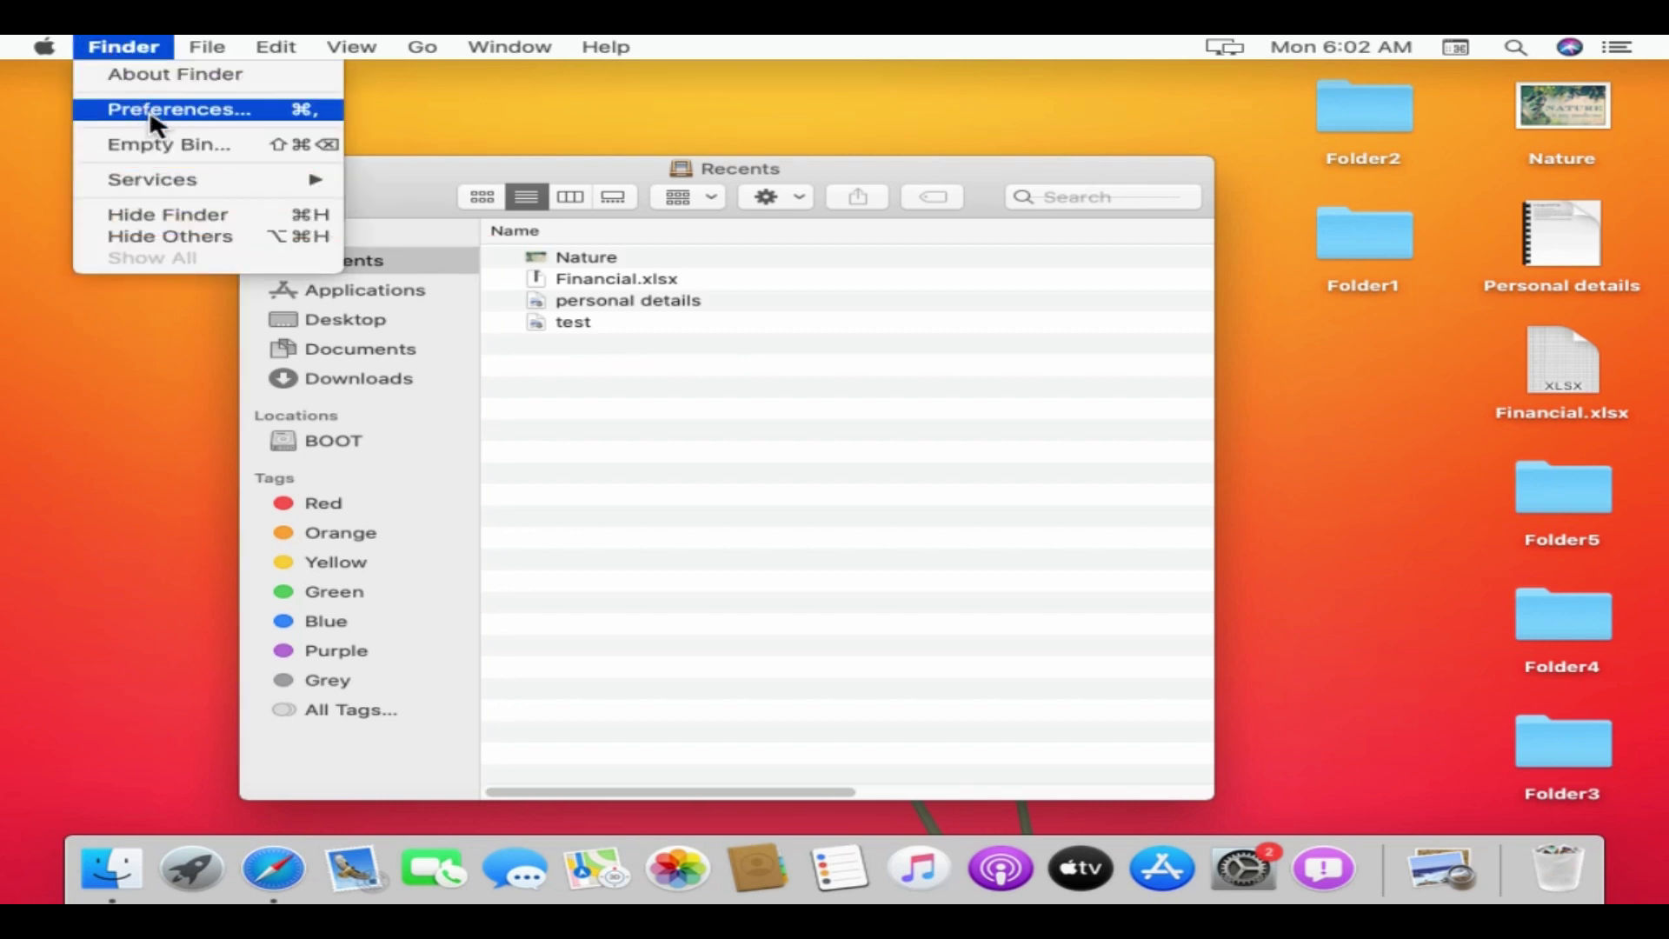
{"action": "left_click", "coordinate": [263, 111]}
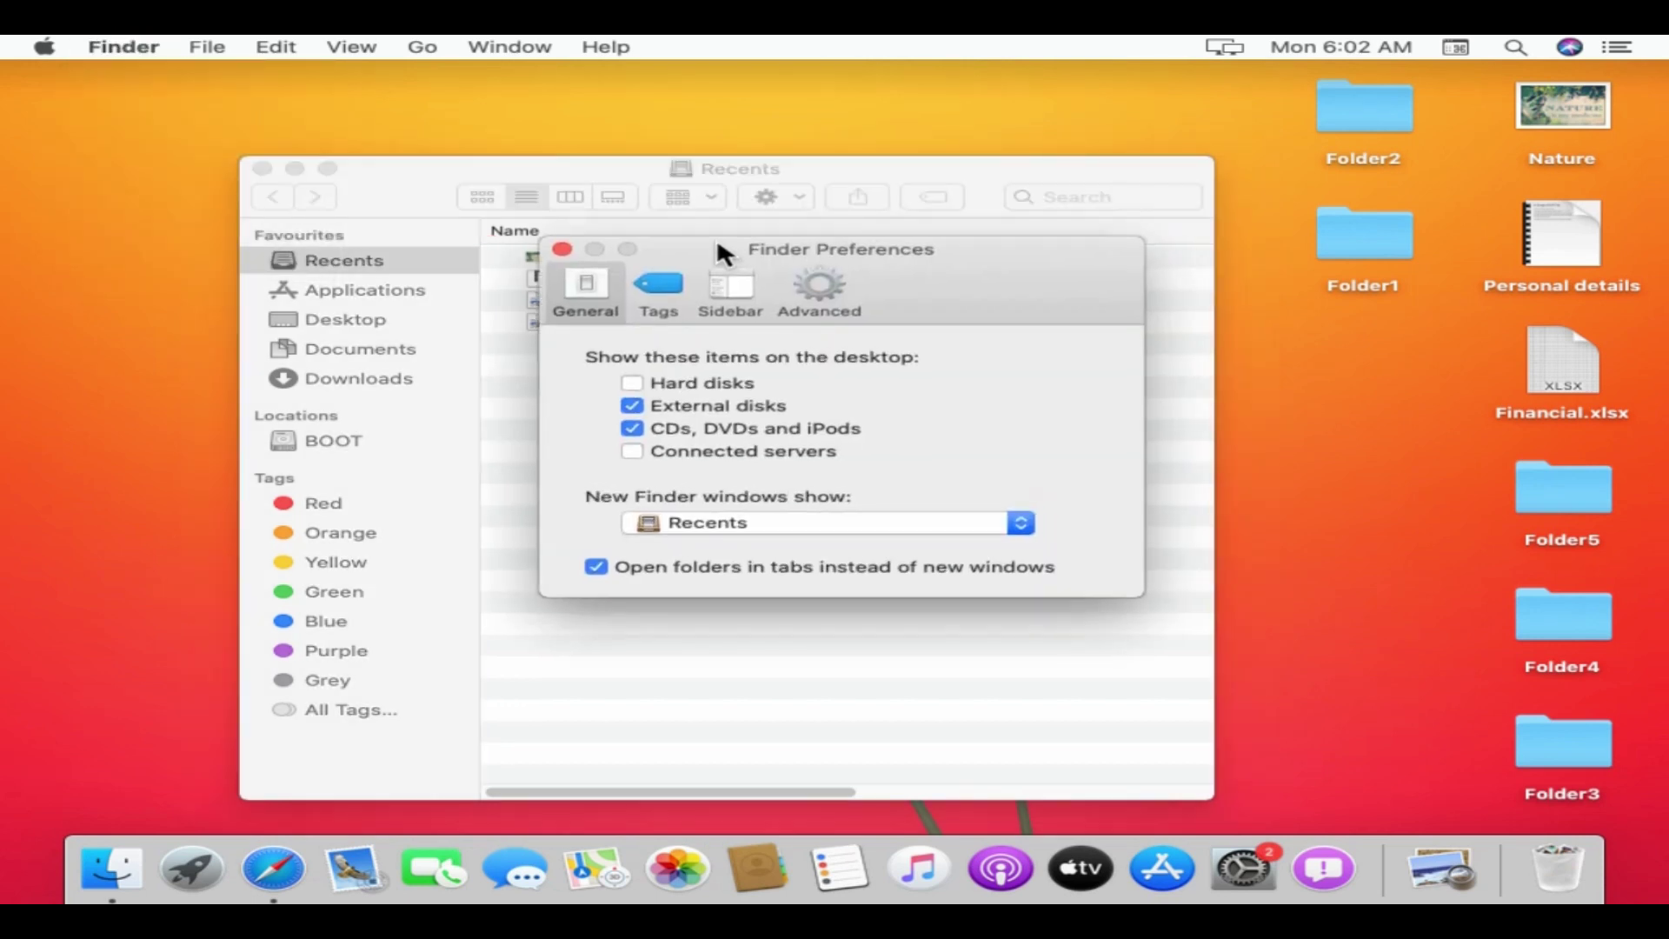
- Add Movies, Music and Pictures to the Finder sidebar, then view the Desktop folder
{"action": "left_click", "coordinate": [747, 310]}
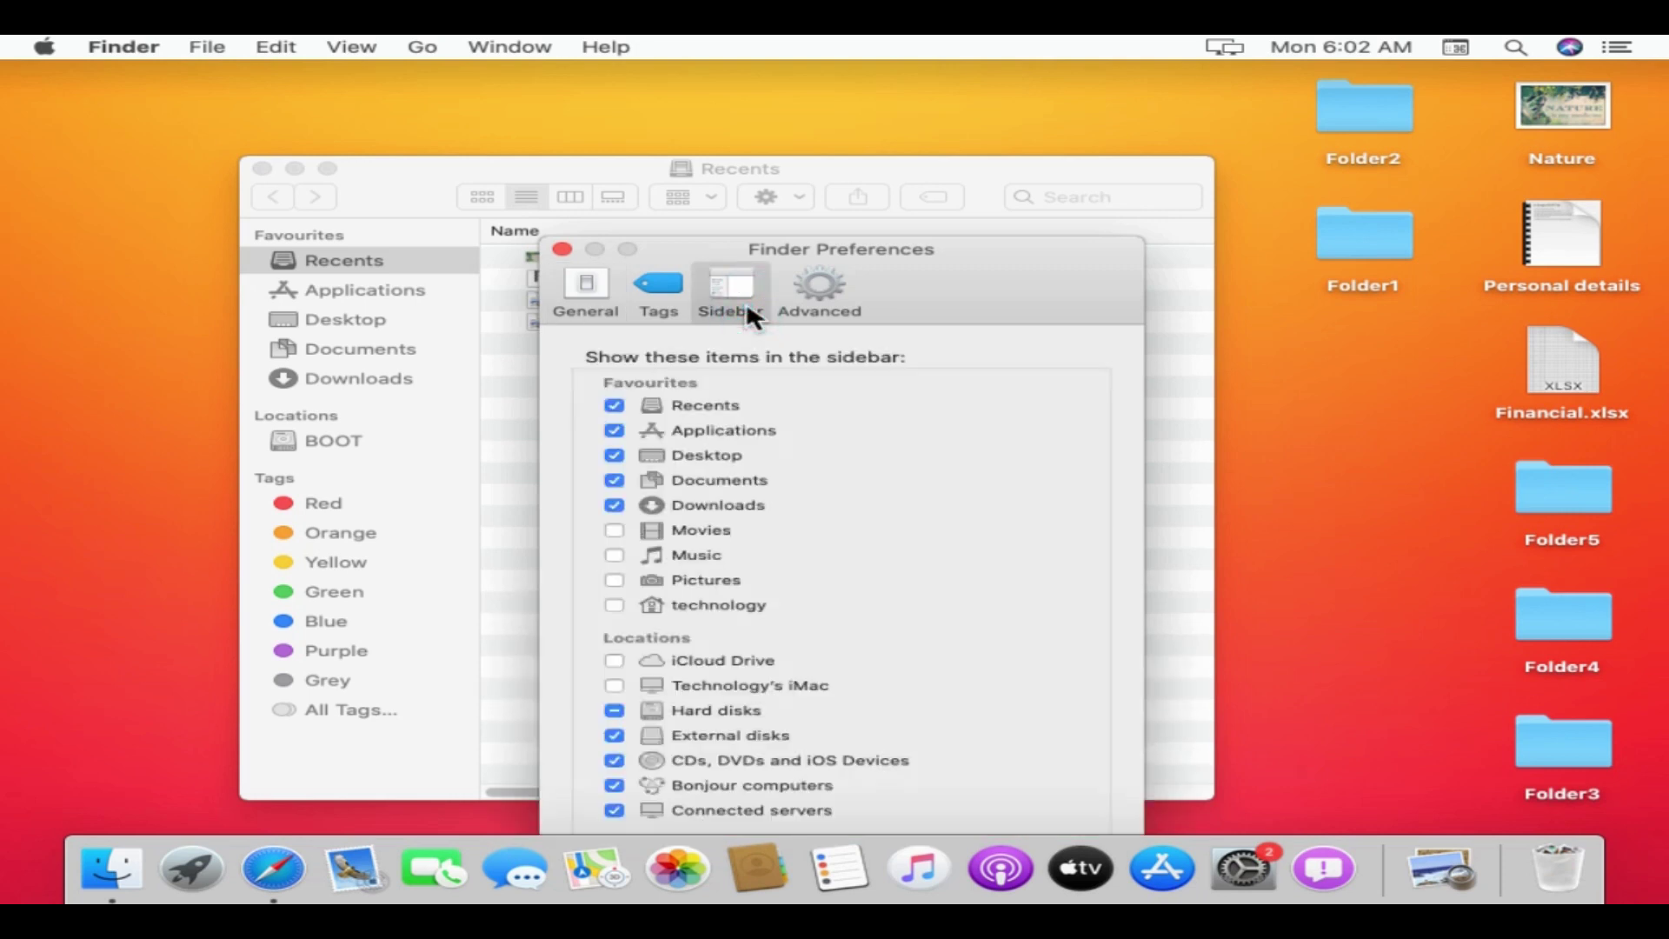
{"action": "left_click", "coordinate": [614, 529]}
{"action": "left_click", "coordinate": [613, 555]}
{"action": "left_click", "coordinate": [622, 578]}
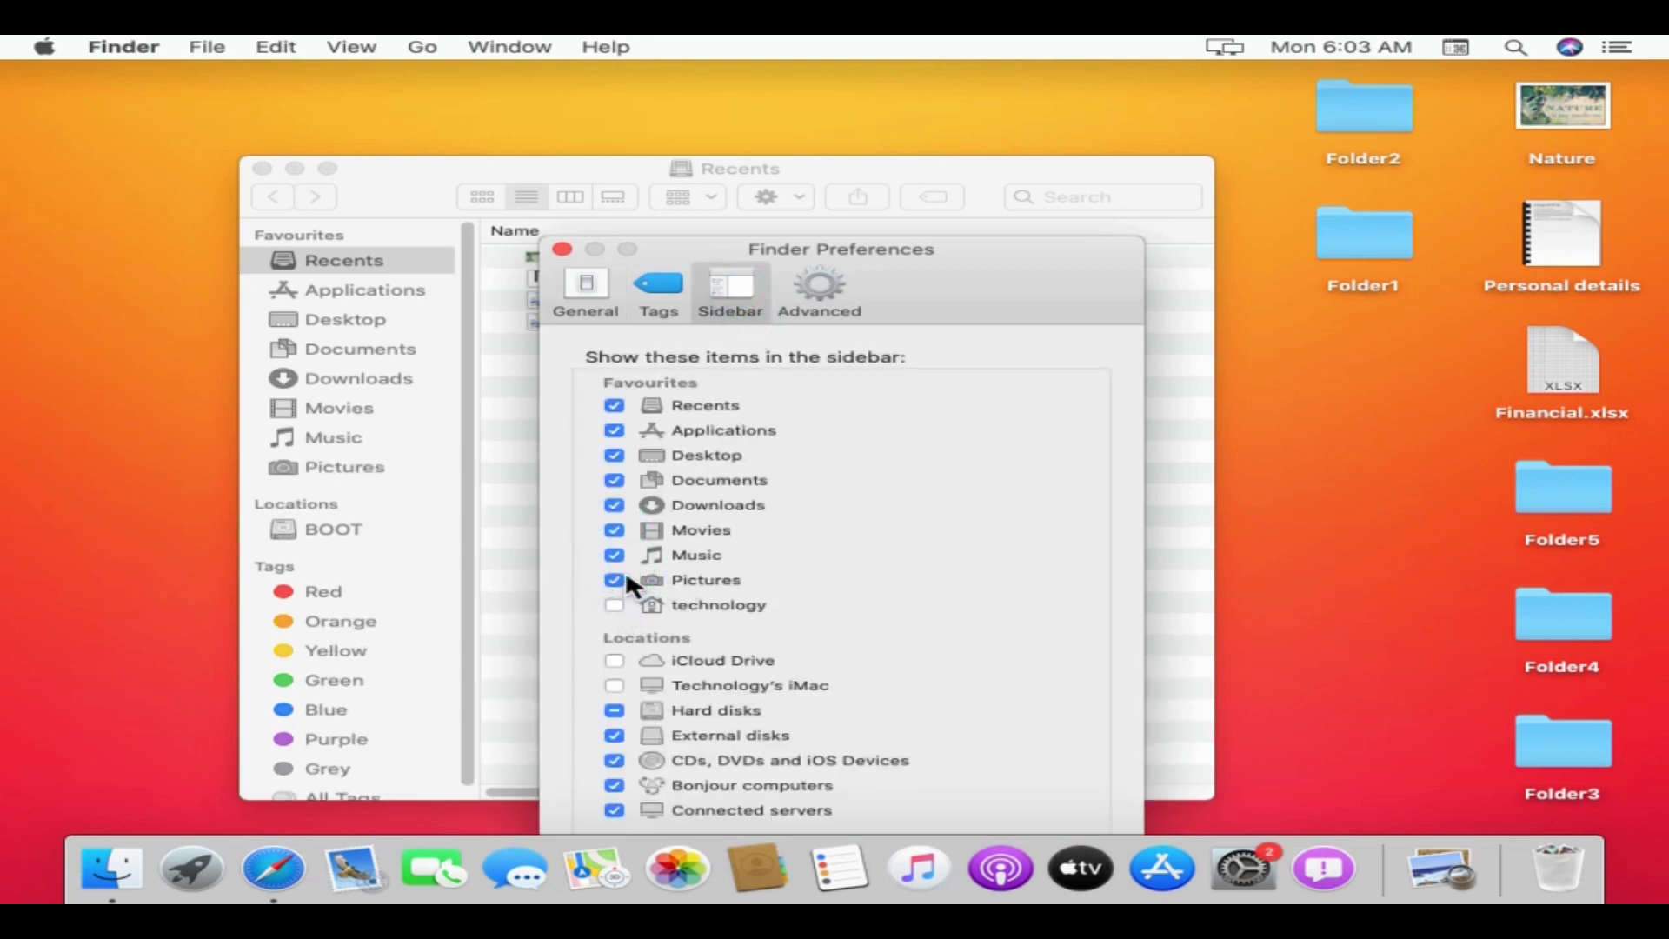
{"action": "left_click", "coordinate": [562, 248]}
{"action": "left_click", "coordinate": [352, 319]}
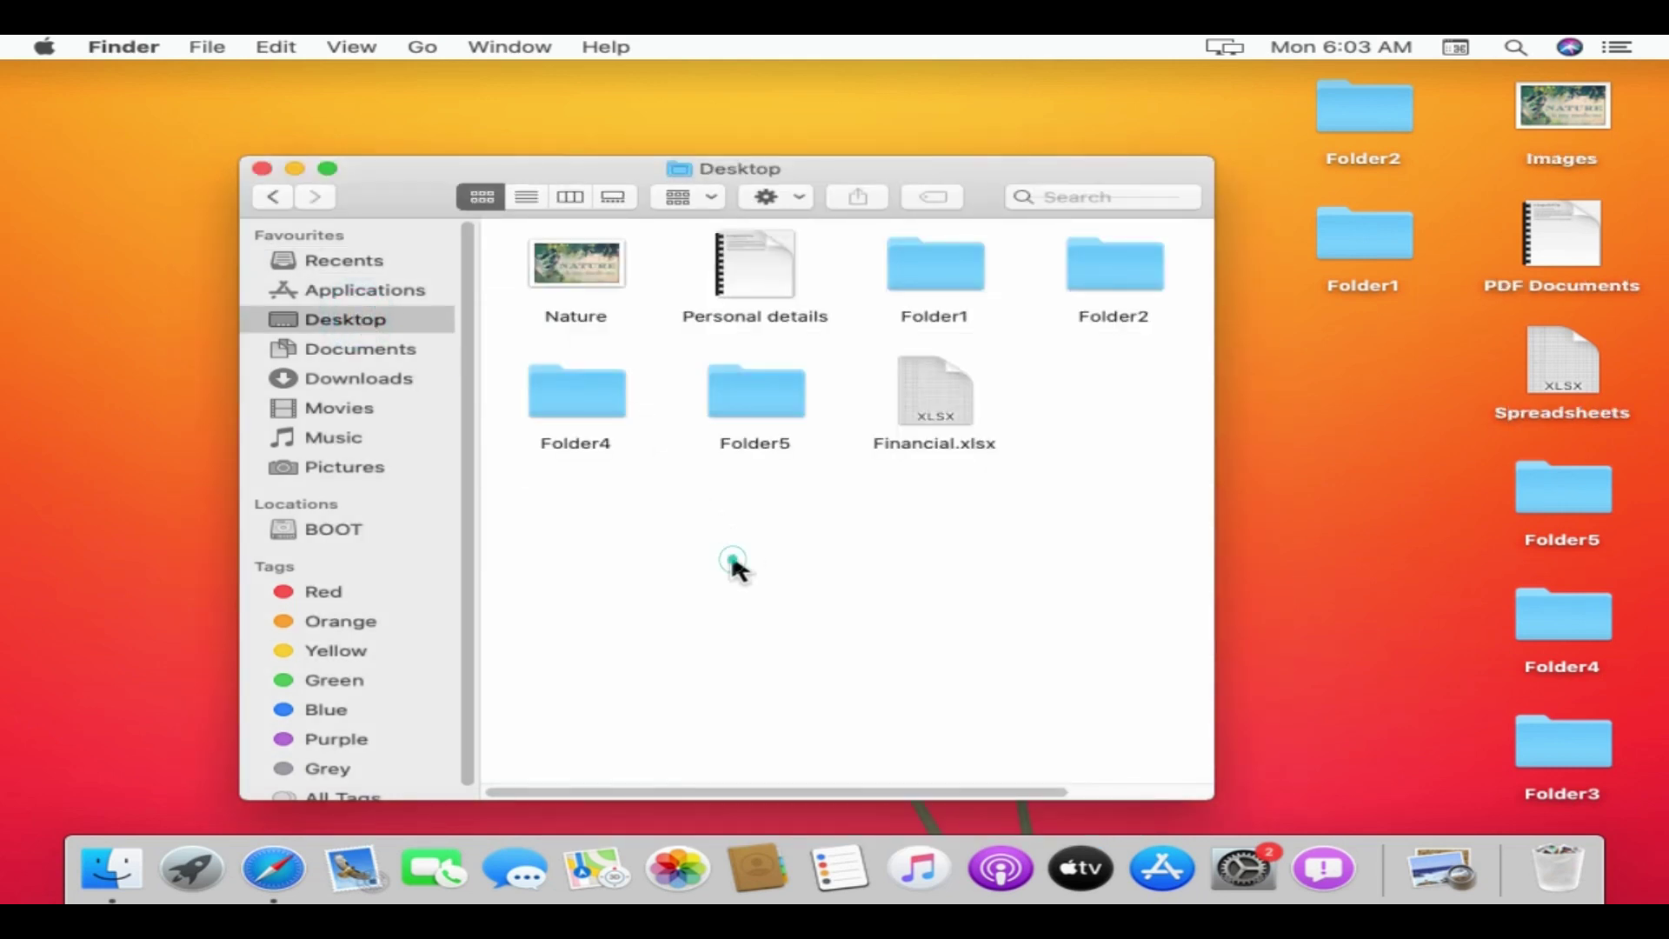
- Create a folder named 'test' in Desktop and start a TextEdit note reading 'This is my test file'
{"action": "right_click", "coordinate": [733, 560]}
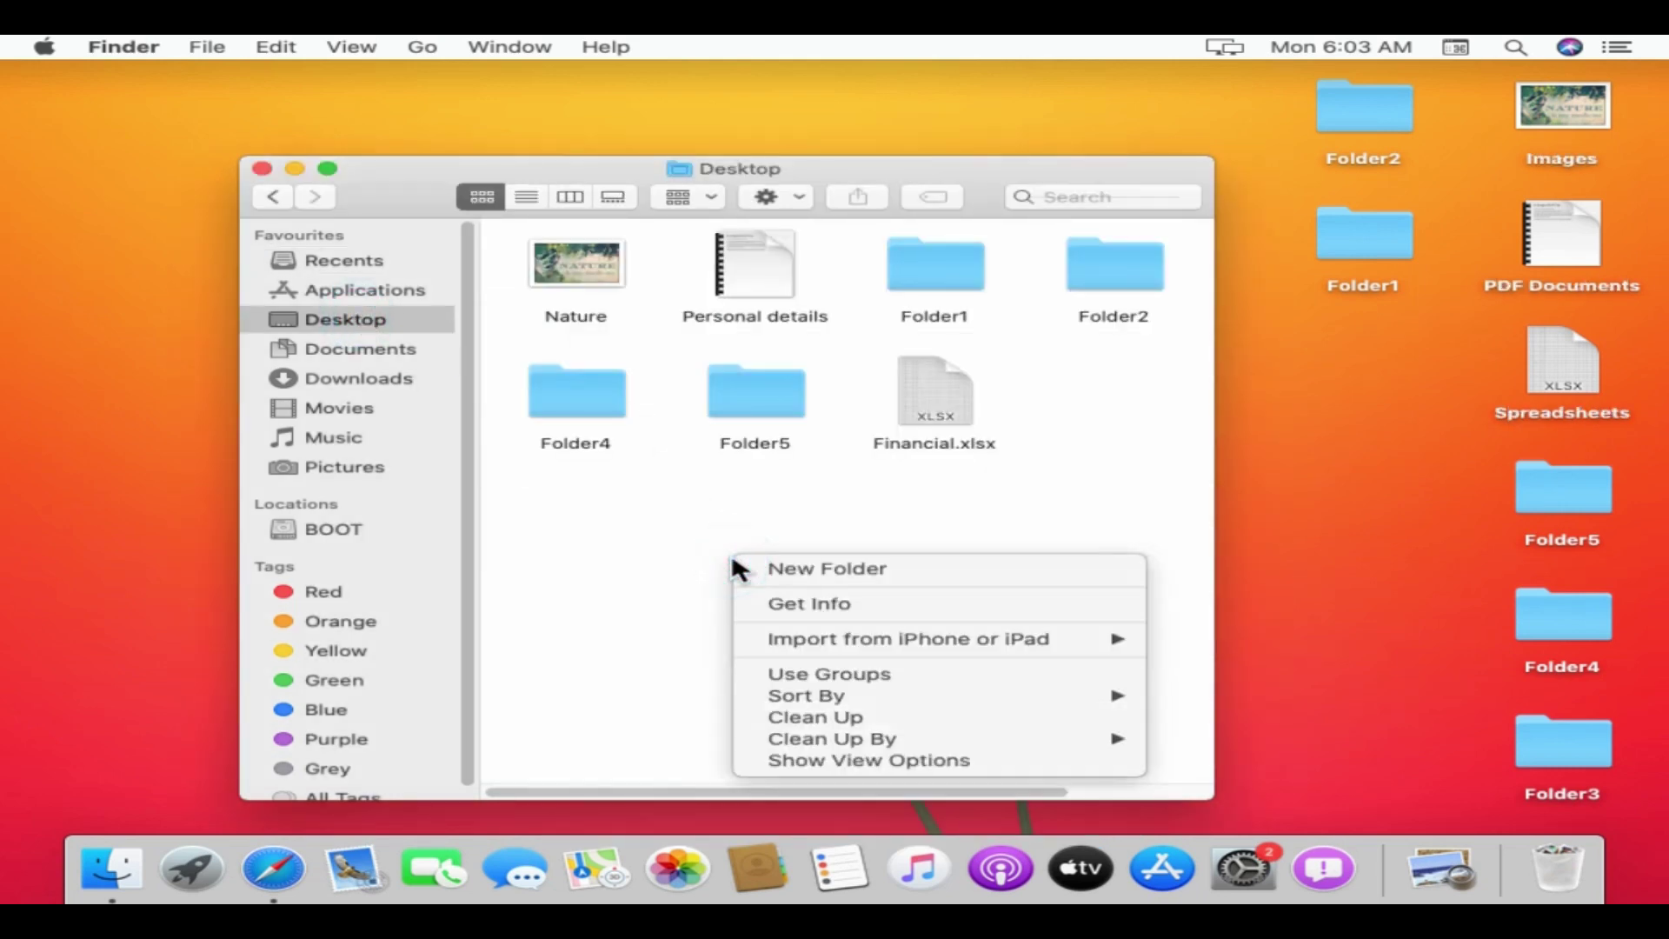
{"action": "left_click", "coordinate": [922, 570]}
{"action": "type", "text": "test"}
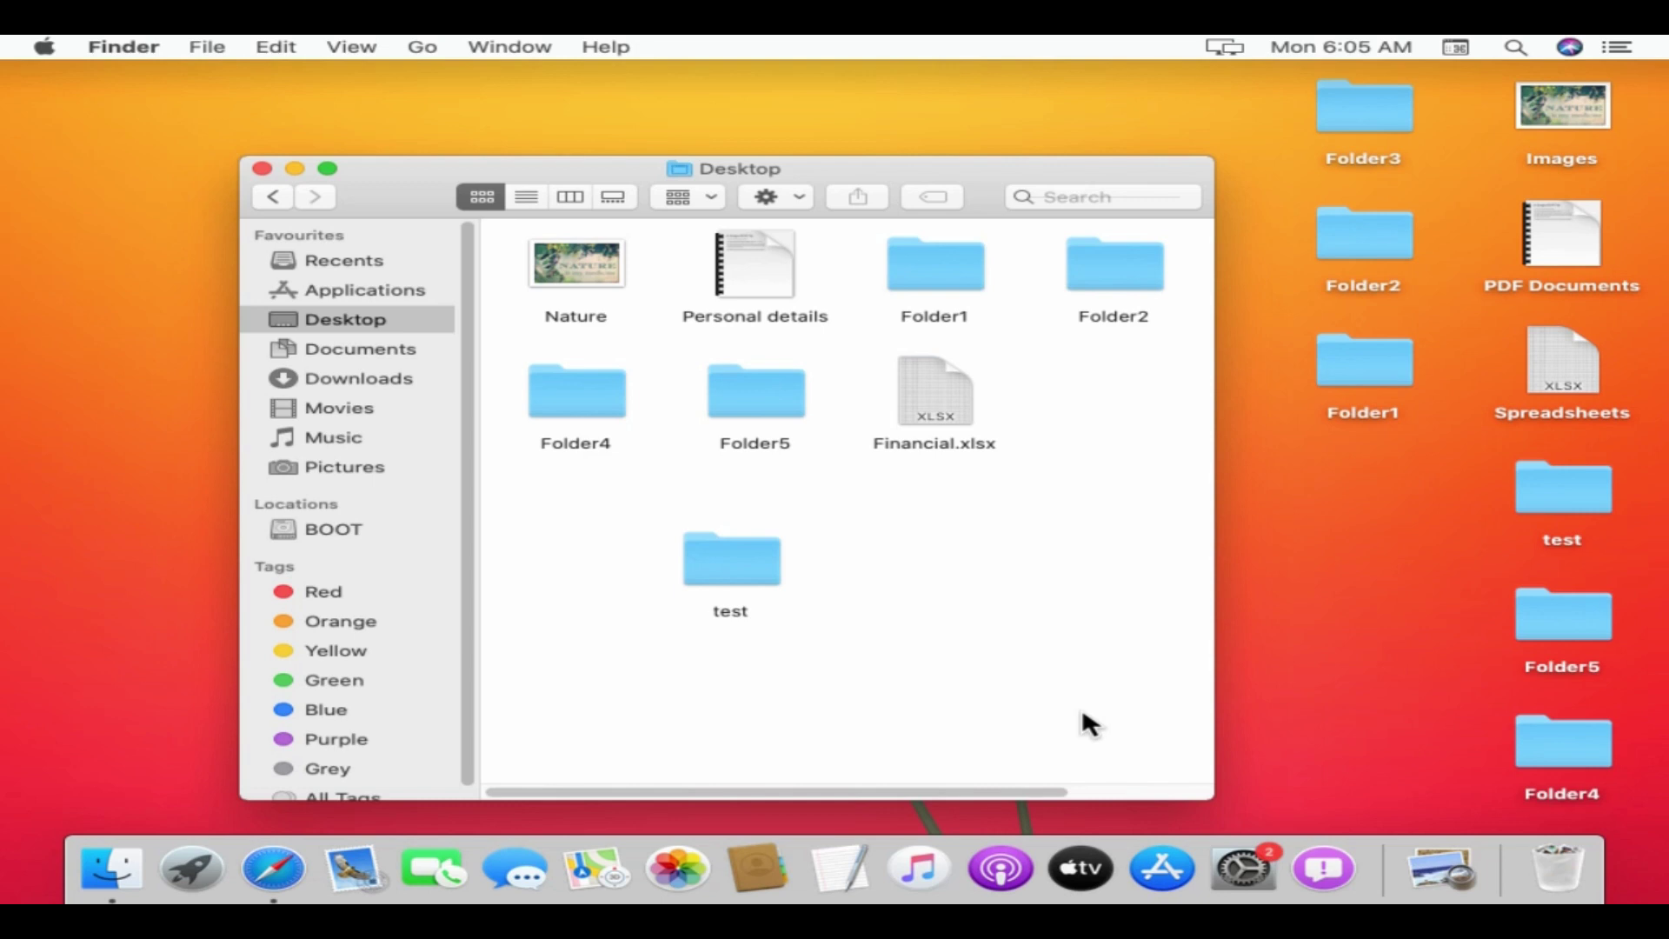
{"action": "left_click", "coordinate": [843, 880]}
{"action": "type", "text": "This is my test file"}
- Copy the words 'test file' from the TextEdit document
{"action": "left_click", "coordinate": [222, 186], "text": "shift"}
{"action": "key", "text": "super+c"}
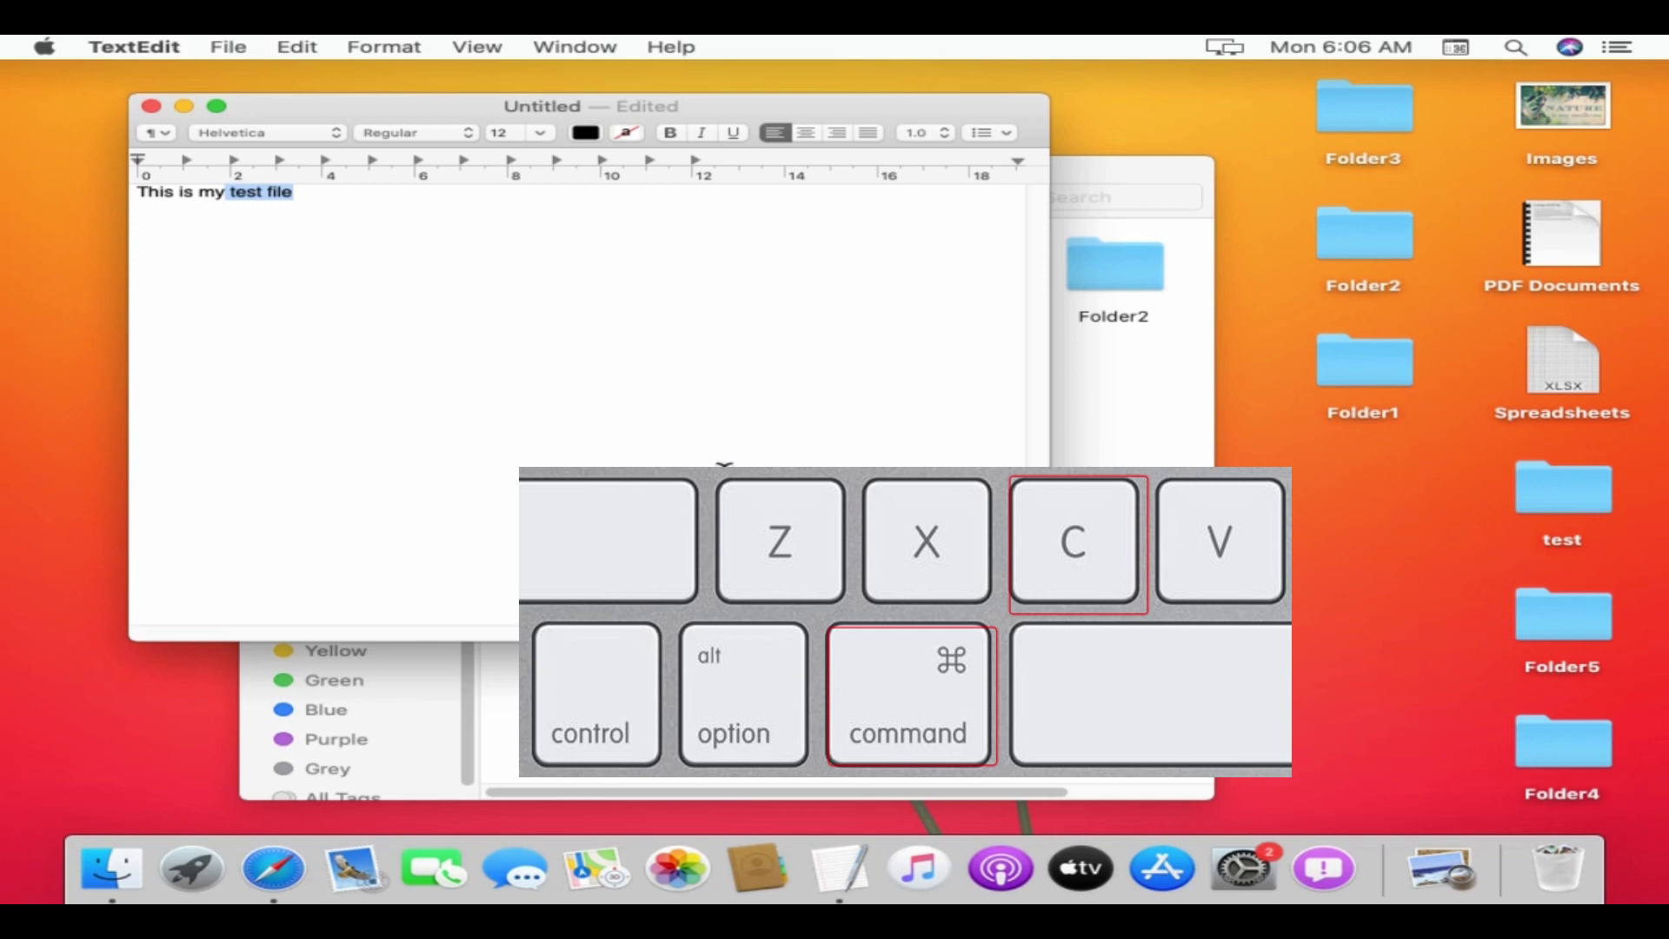
{"action": "left_click", "coordinate": [456, 225]}
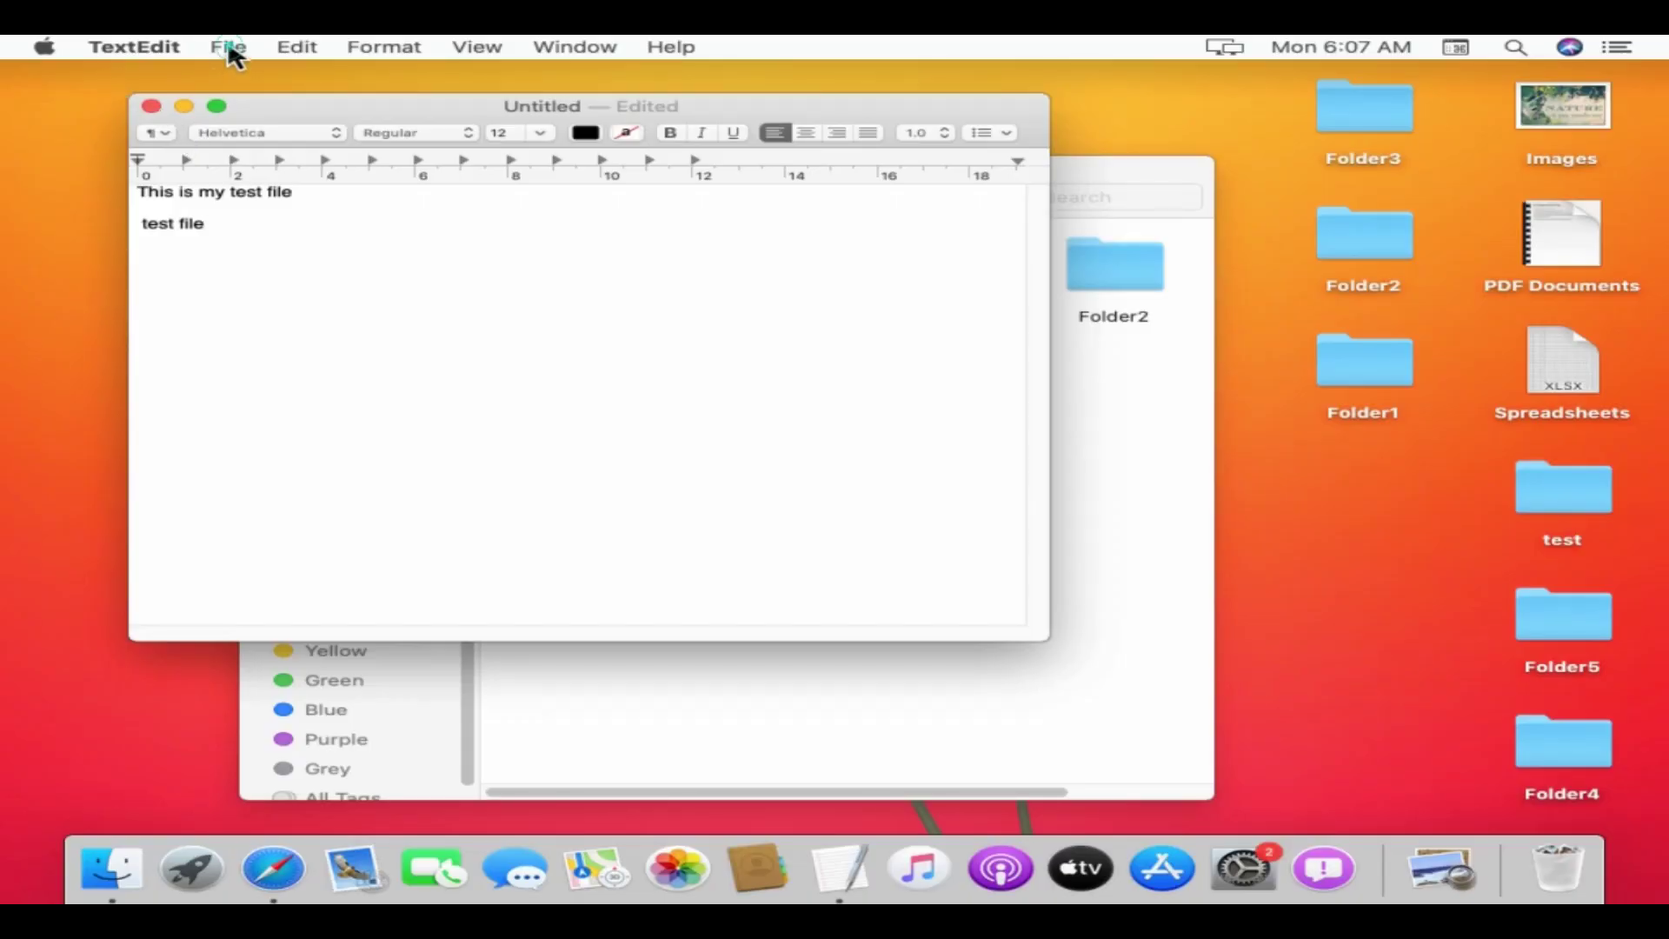
- Save the document as 'test file' on the Desktop and close it
{"action": "left_click", "coordinate": [229, 48]}
{"action": "left_click", "coordinate": [265, 174]}
{"action": "type", "text": "test file"}
{"action": "left_click", "coordinate": [828, 348]}
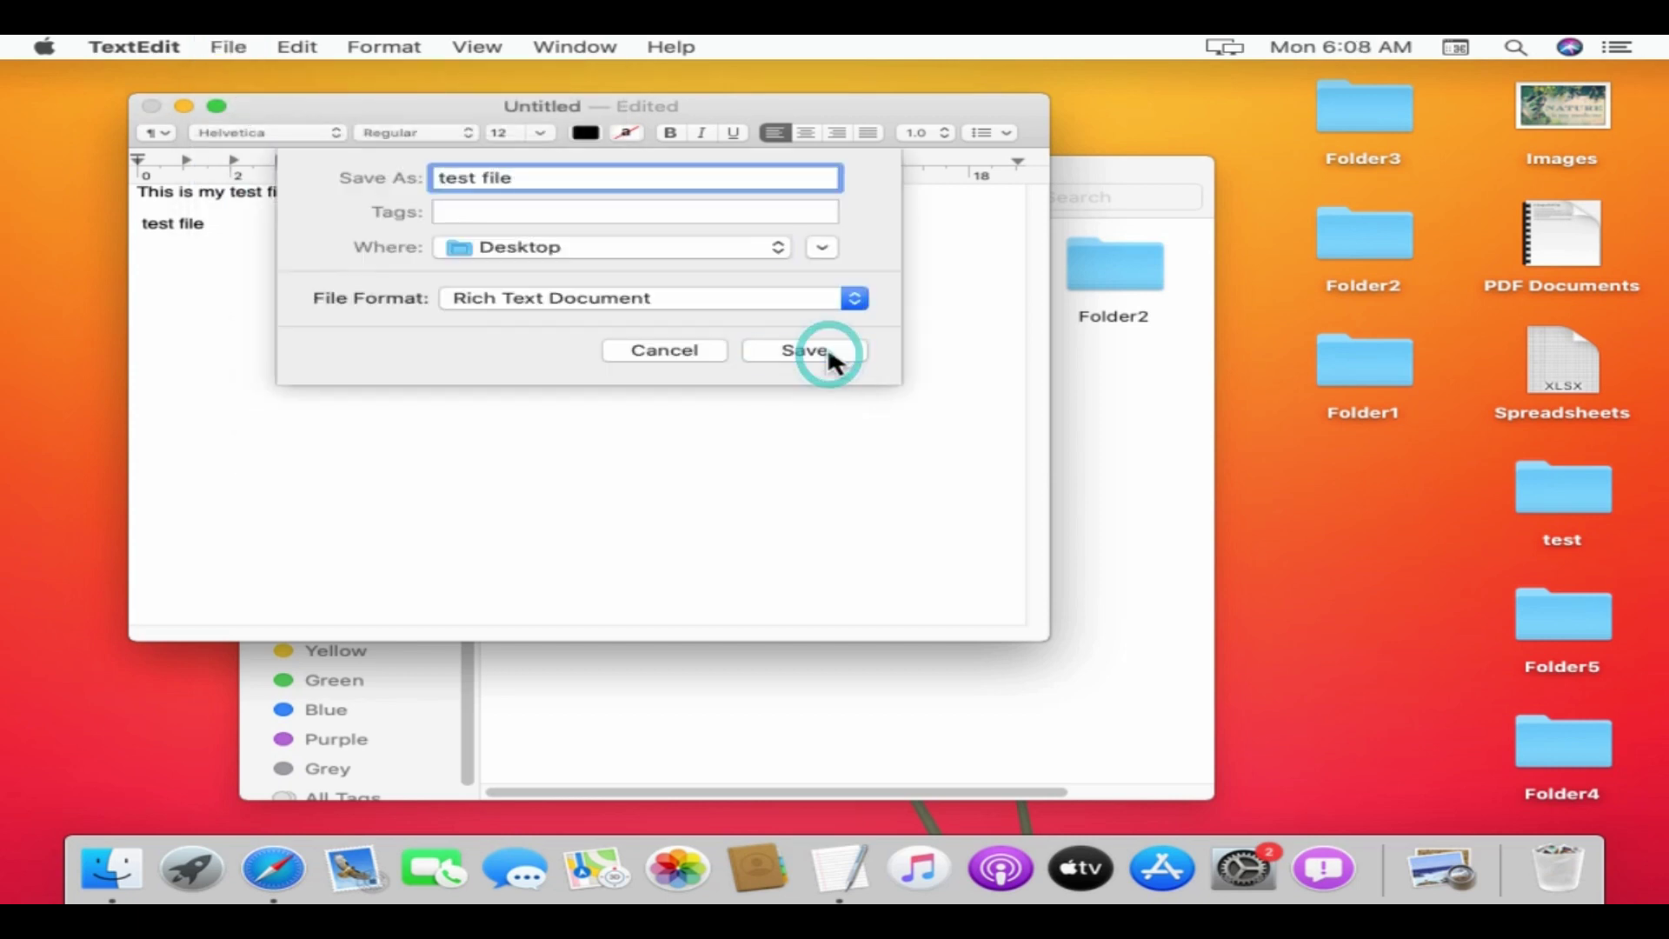
{"action": "left_click", "coordinate": [150, 107]}
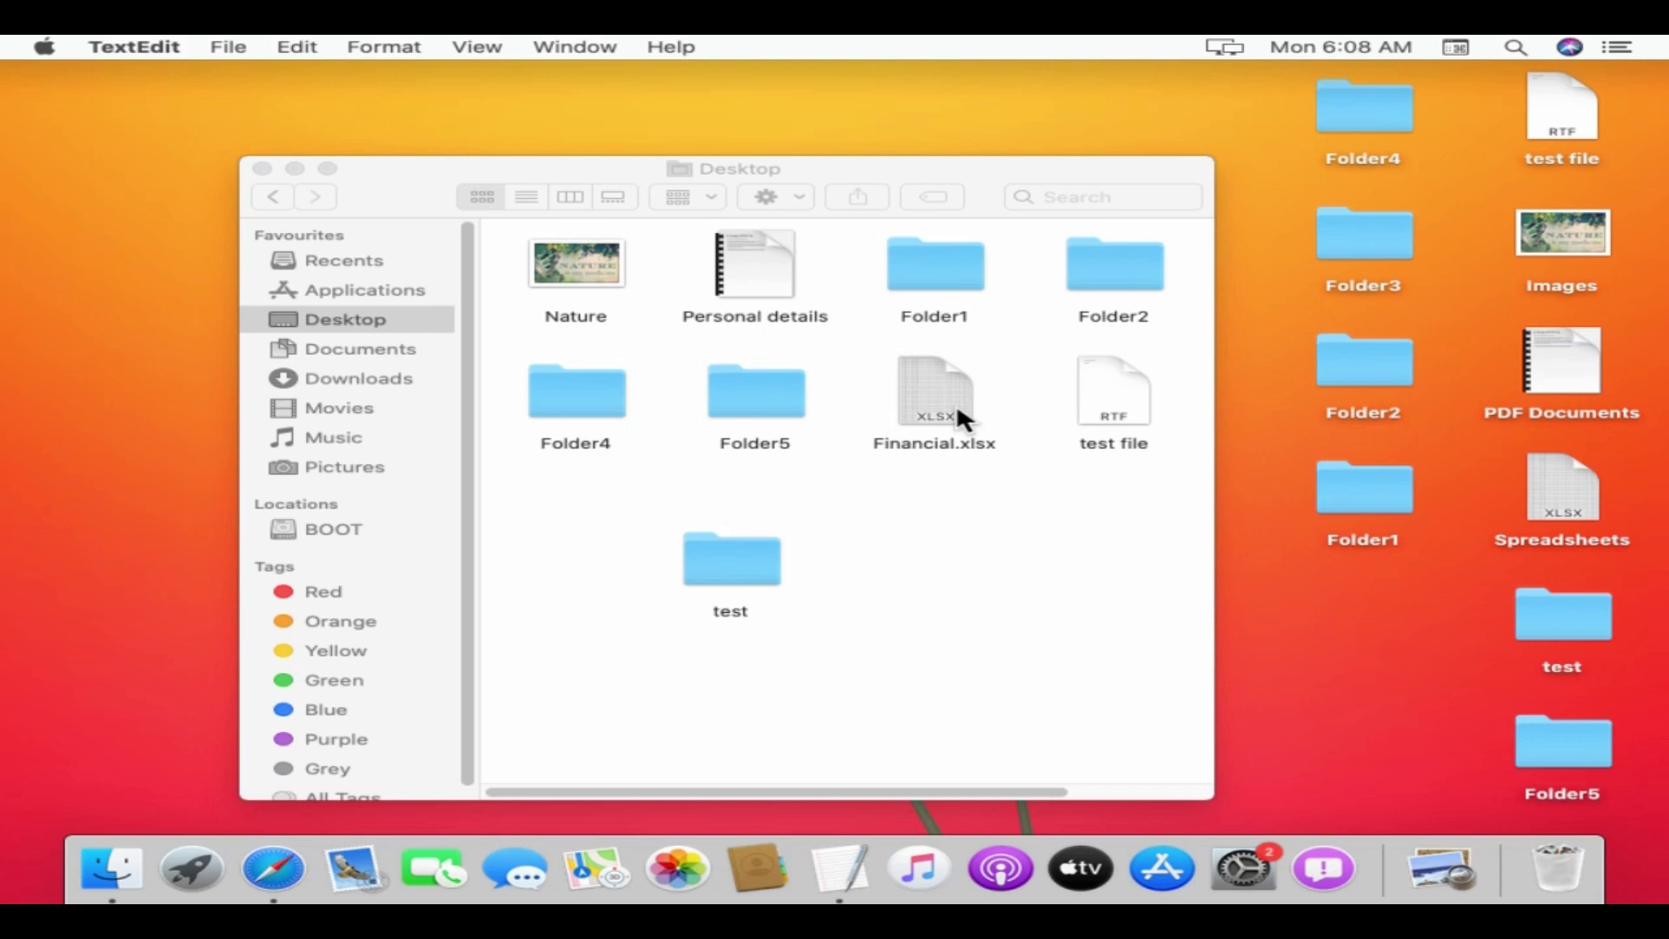
- Move Financial.xlsx to the Bin
{"action": "right_click", "coordinate": [956, 403]}
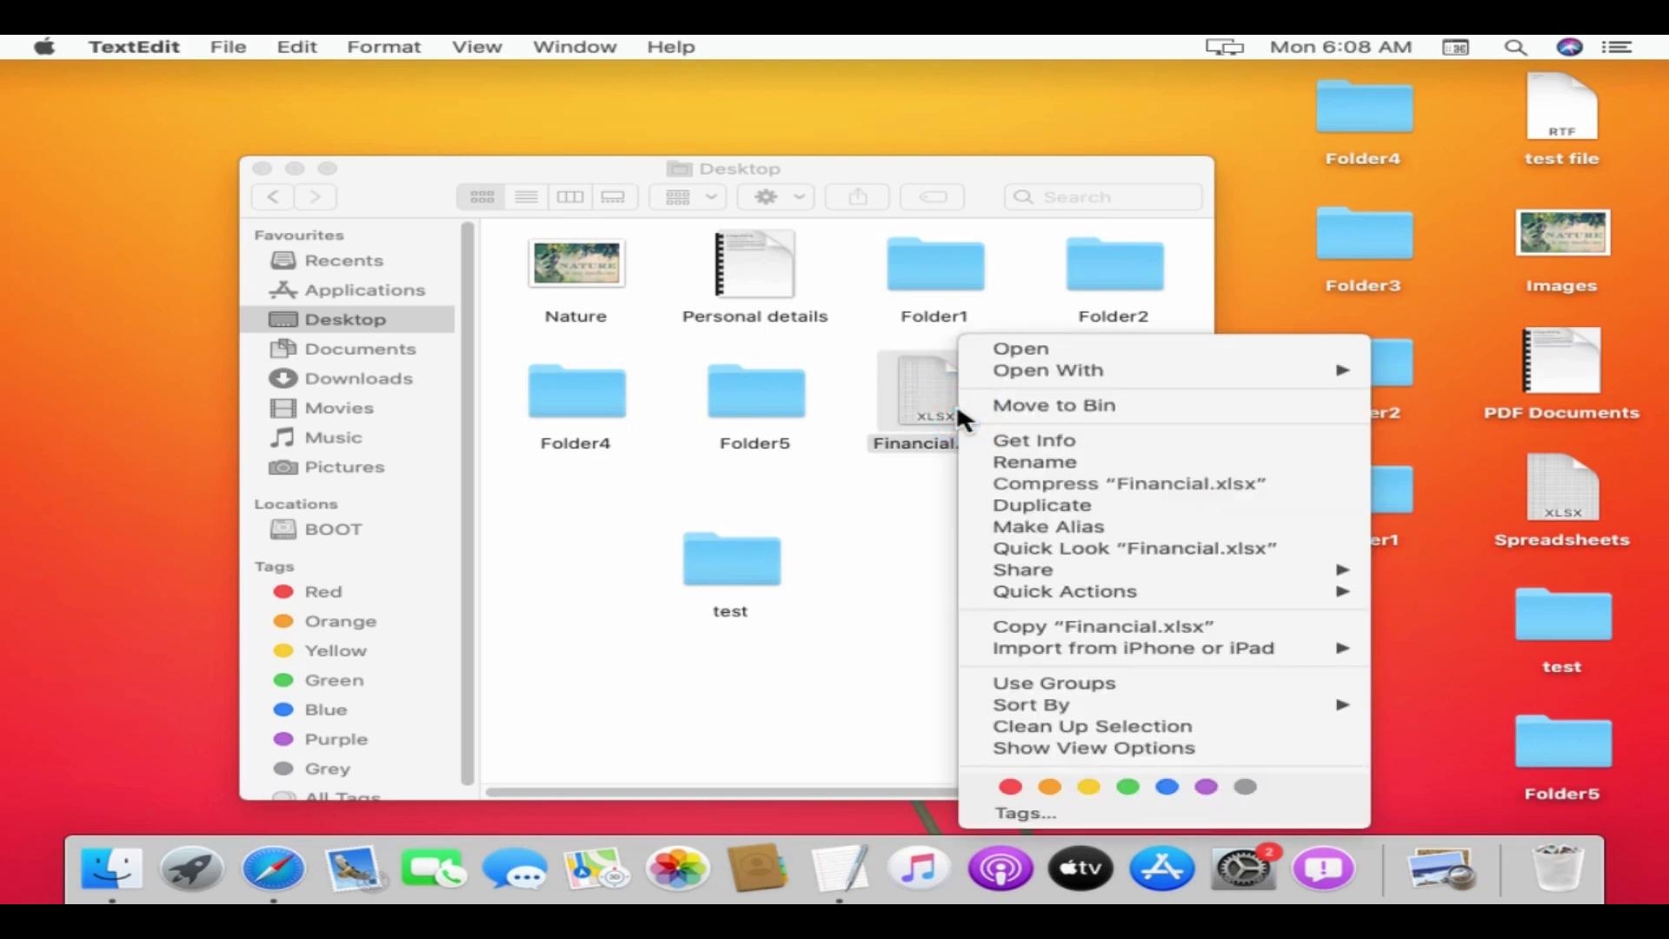
{"action": "left_click", "coordinate": [1141, 406]}
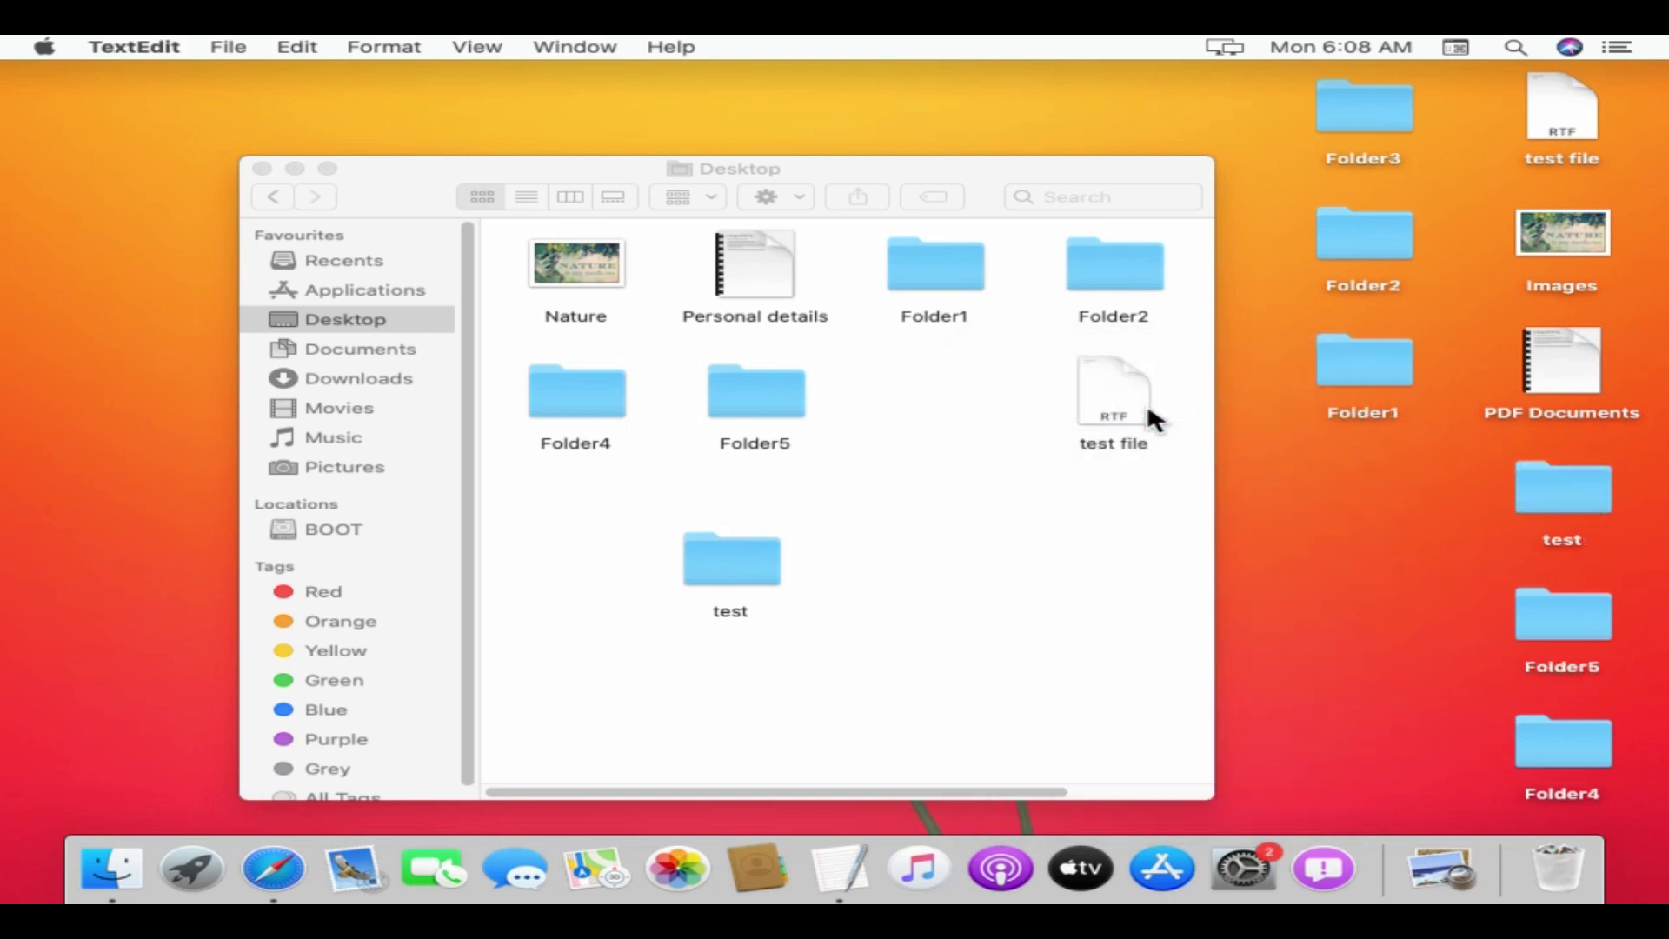
{"action": "left_click", "coordinate": [418, 292]}
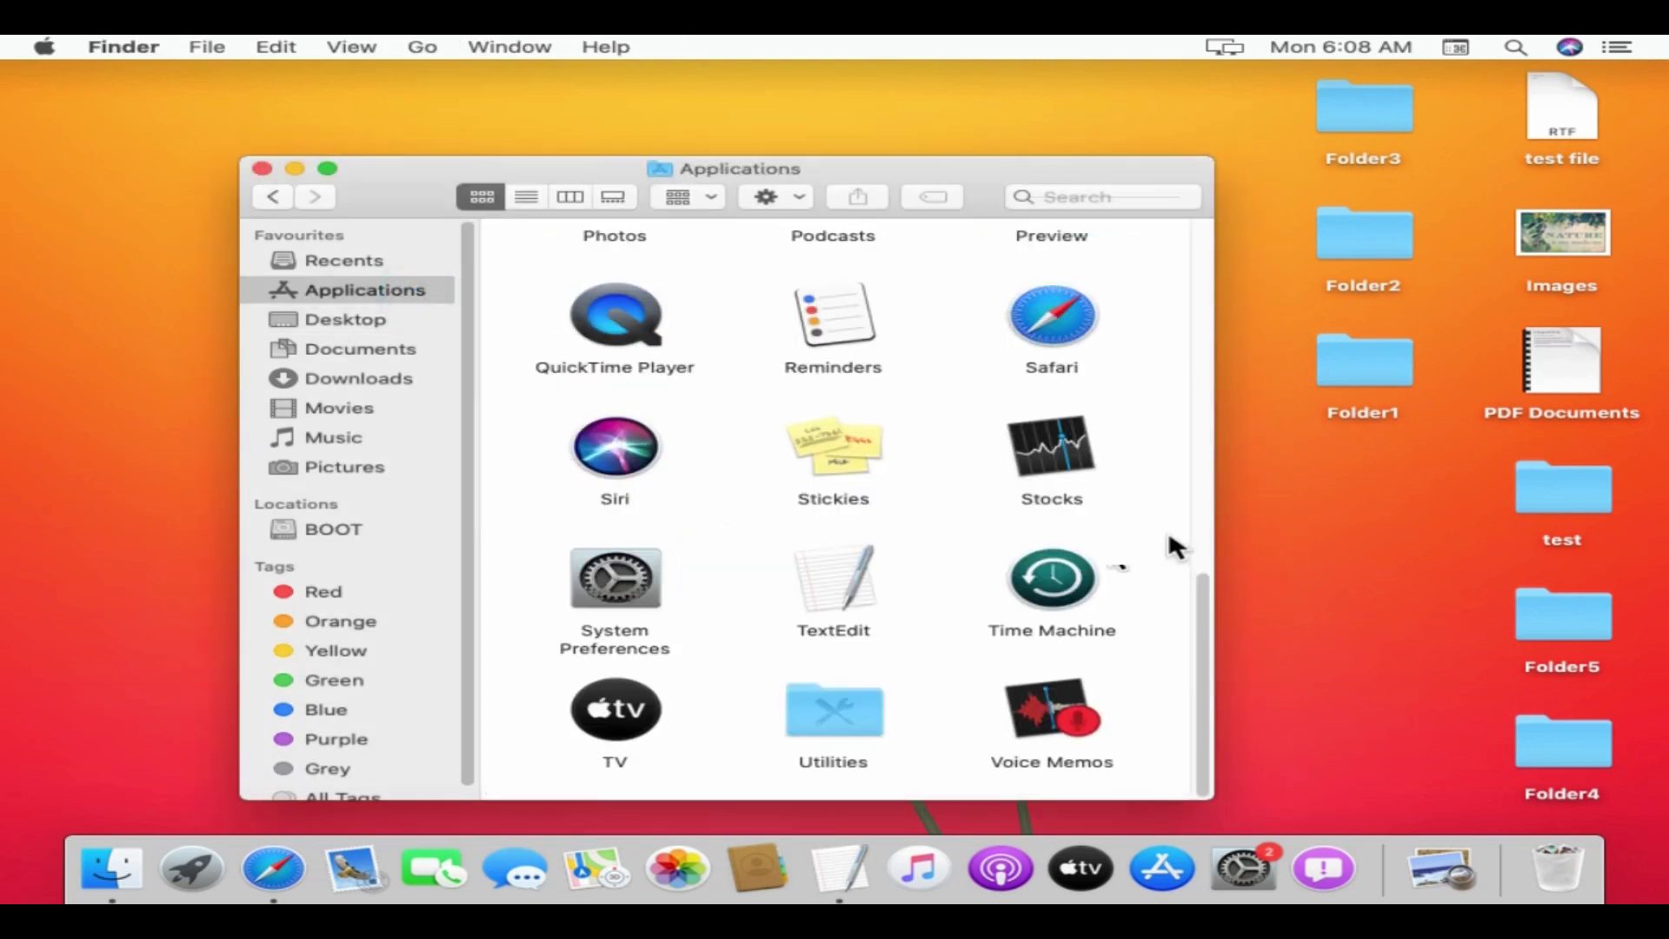
- Scroll the Applications list and launch the App Store
{"action": "left_click_drag", "start_coordinate": [1204, 650], "coordinate": [1216, 245]}
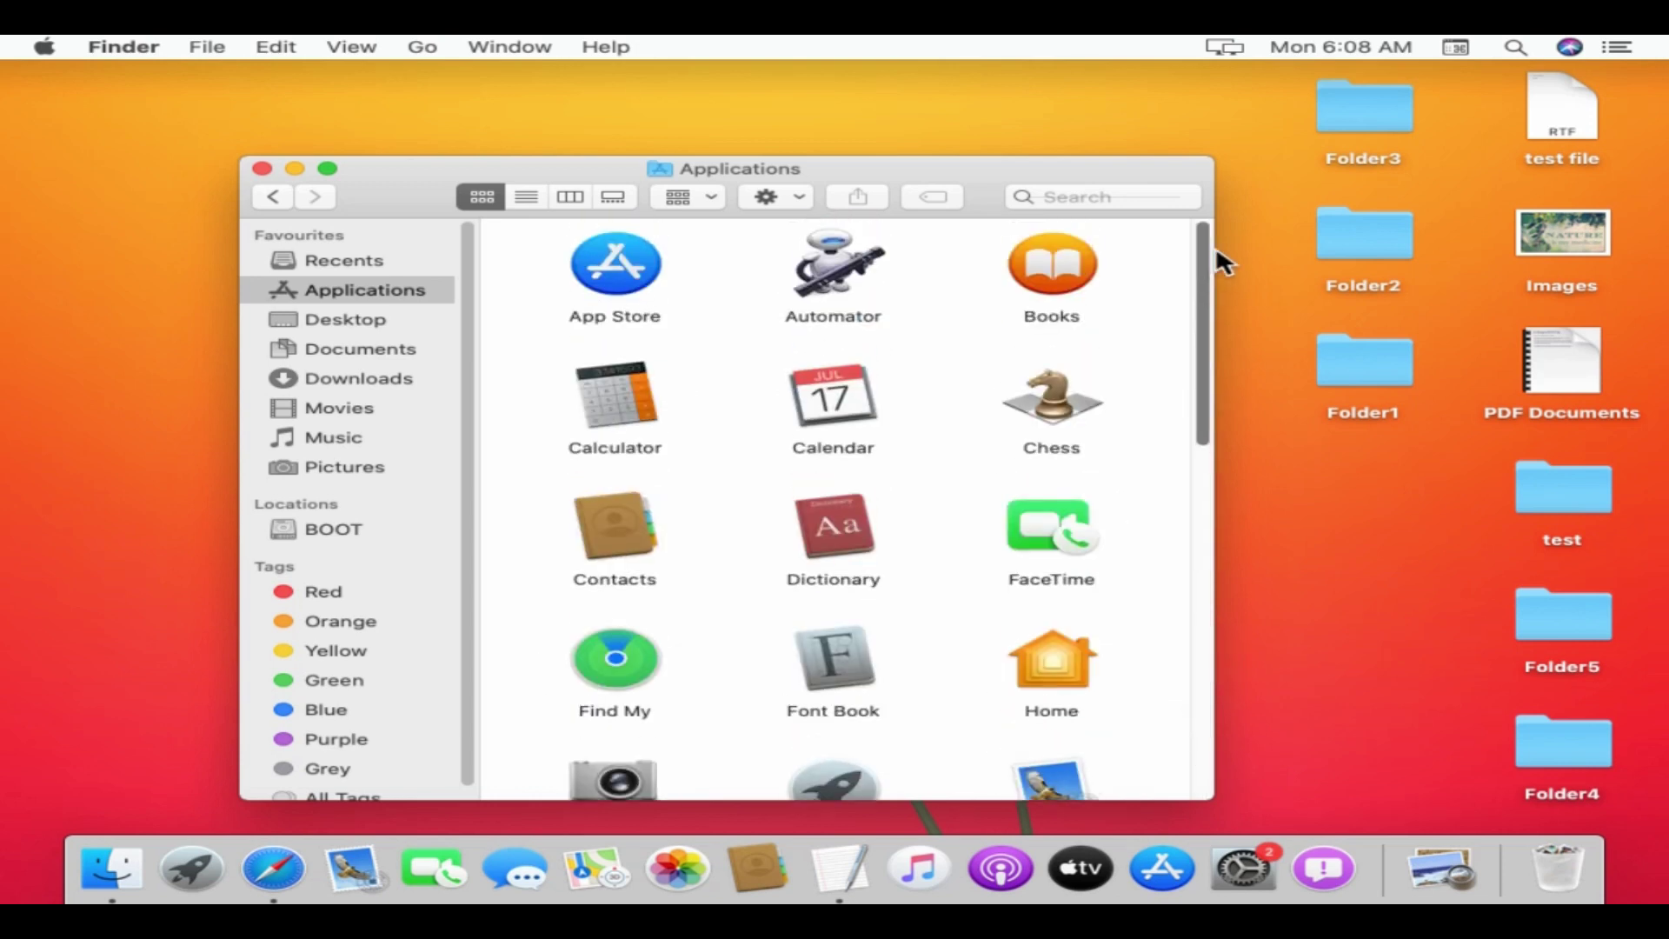
{"action": "left_click", "coordinate": [611, 275]}
{"action": "double_click", "coordinate": [611, 275]}
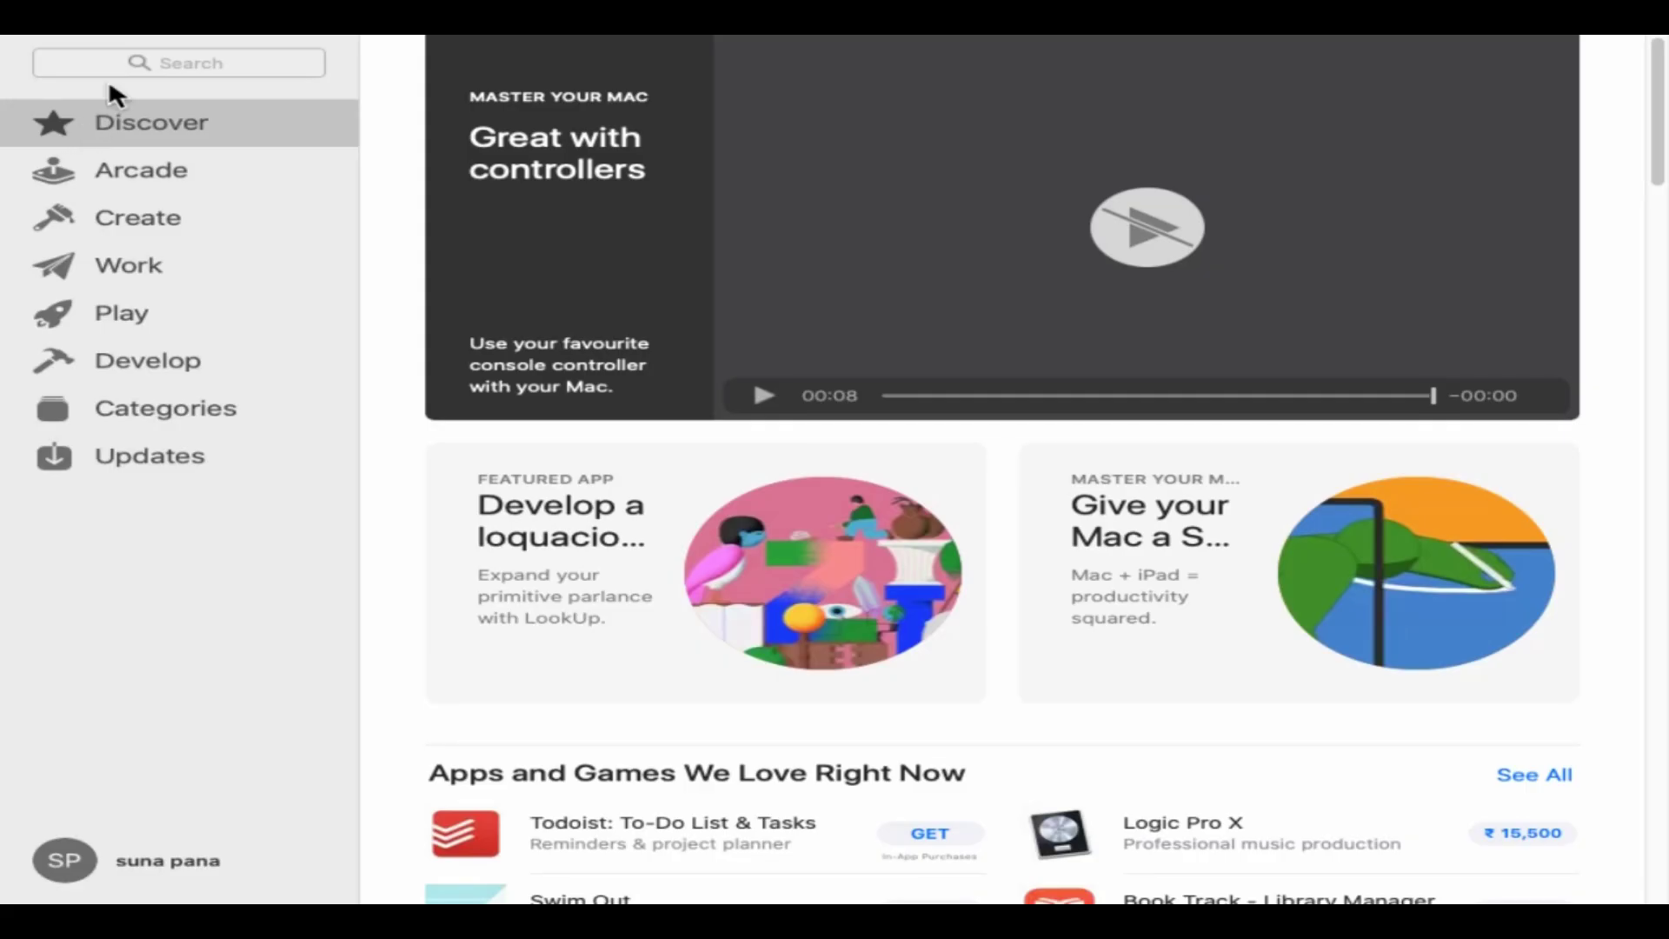
- Search the App Store for 'microsoft office 365' and open the Microsoft 365 page
{"action": "left_click", "coordinate": [107, 76]}
{"action": "type", "text": "office 365"}
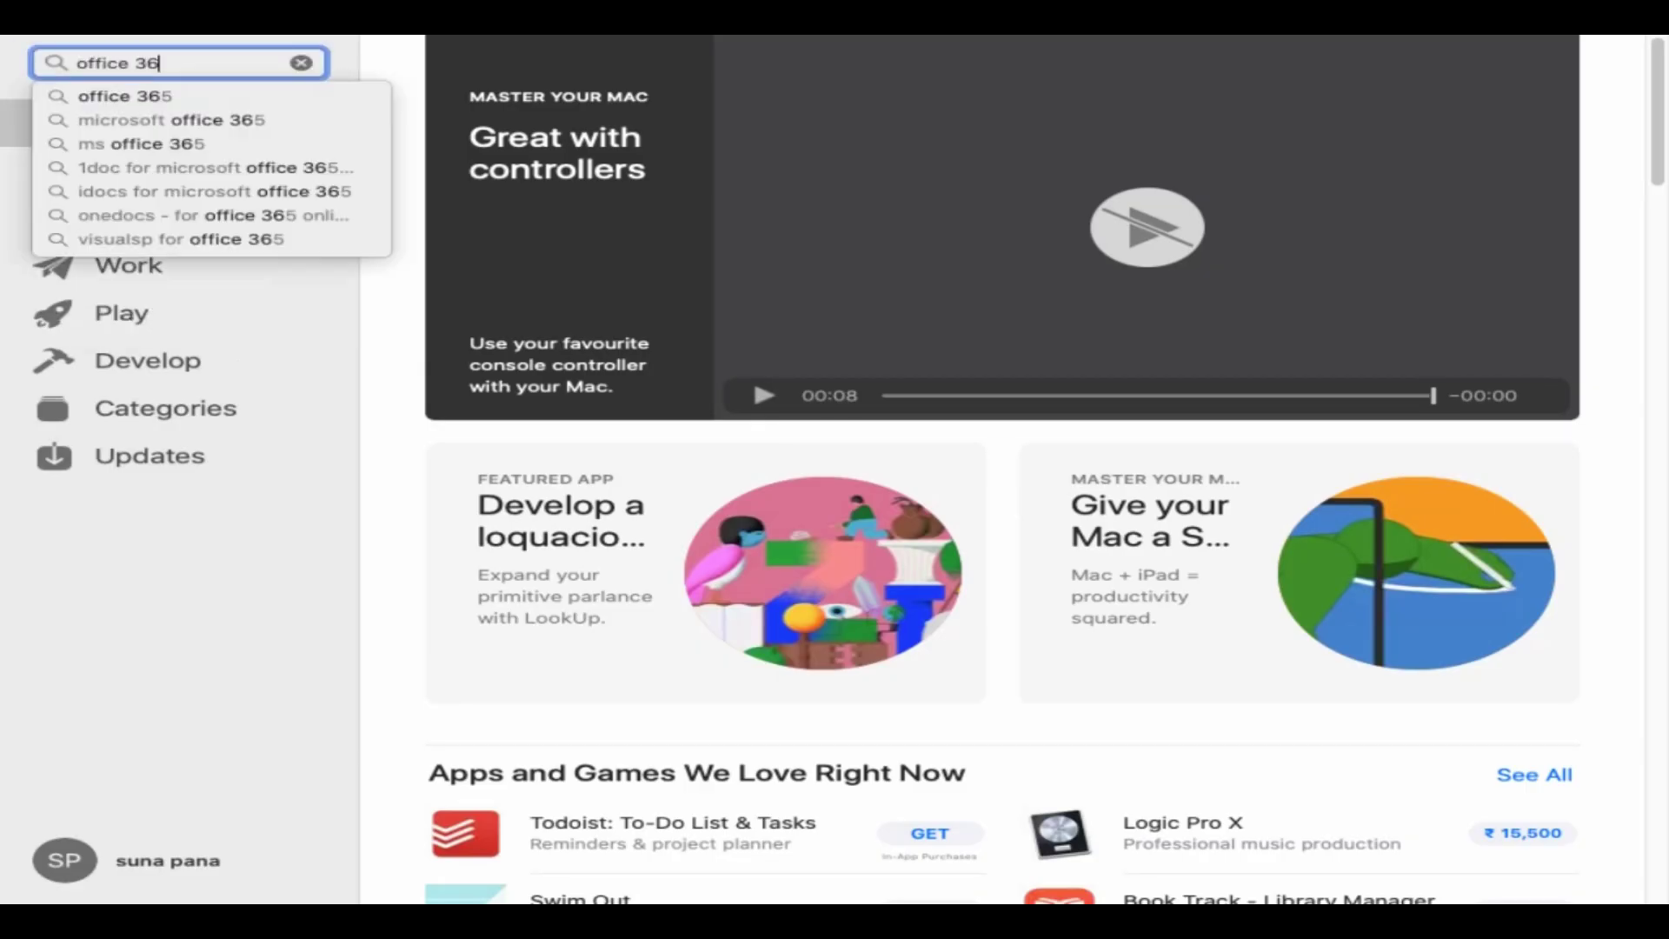
{"action": "left_click", "coordinate": [254, 119]}
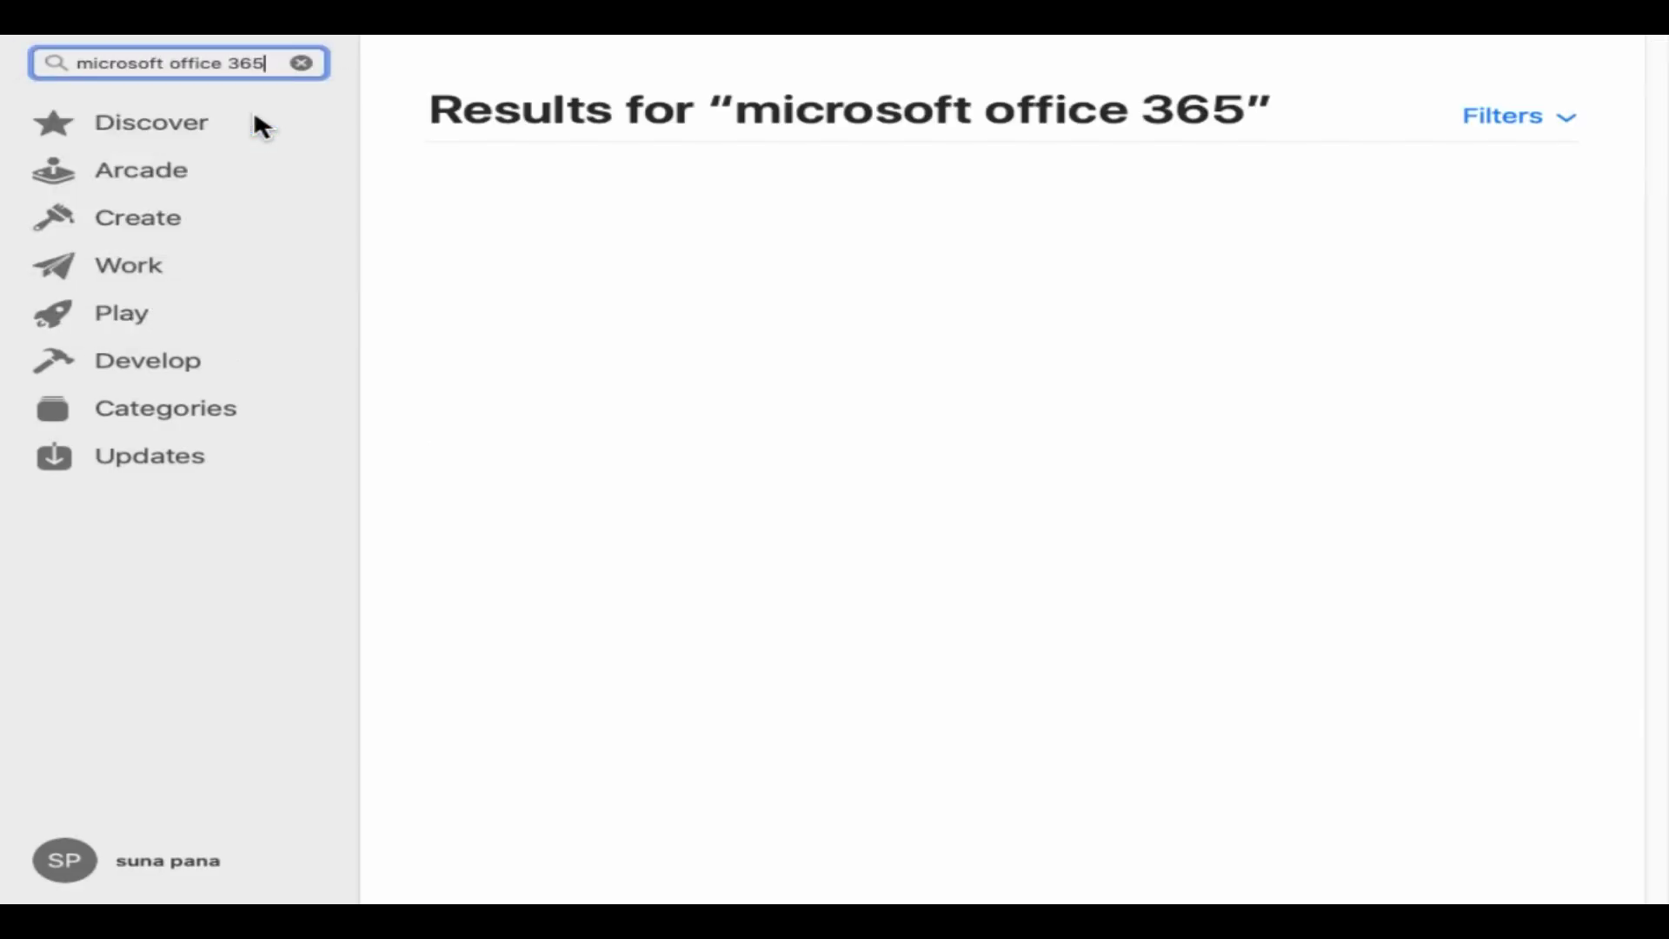
{"action": "left_click", "coordinate": [1426, 202]}
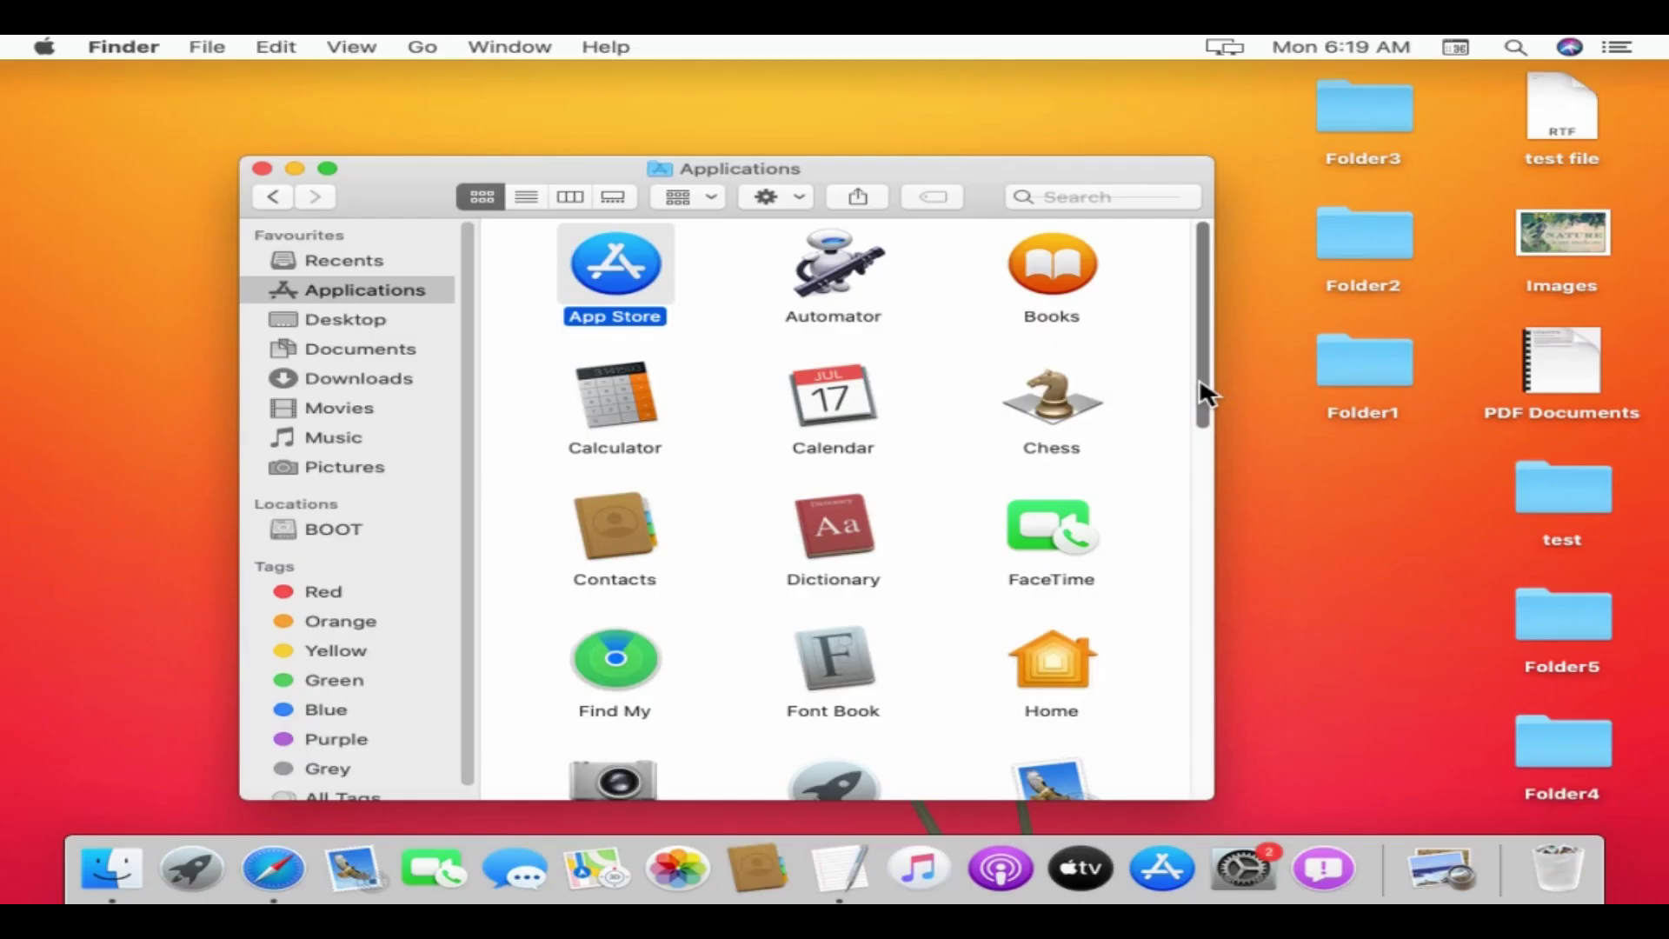
{"action": "left_click_drag", "start_coordinate": [1200, 382], "coordinate": [1200, 713]}
- Move The Unarchiver from Applications to the Bin, authorising with the account password
{"action": "left_click", "coordinate": [1063, 477]}
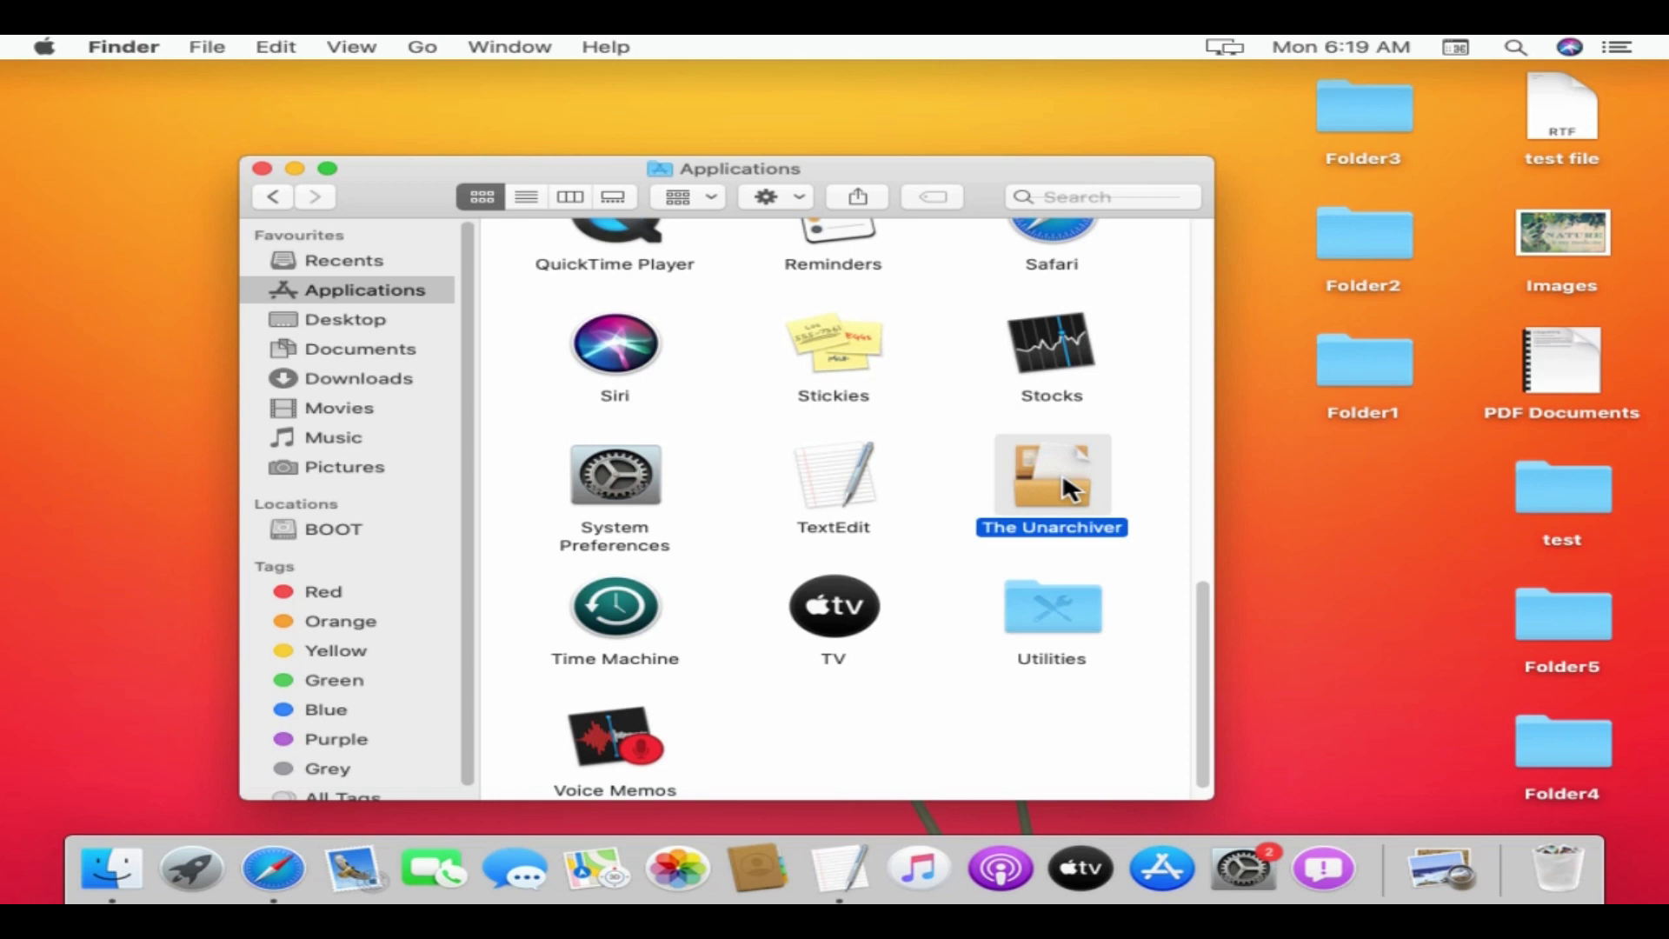
{"action": "right_click", "coordinate": [1062, 478]}
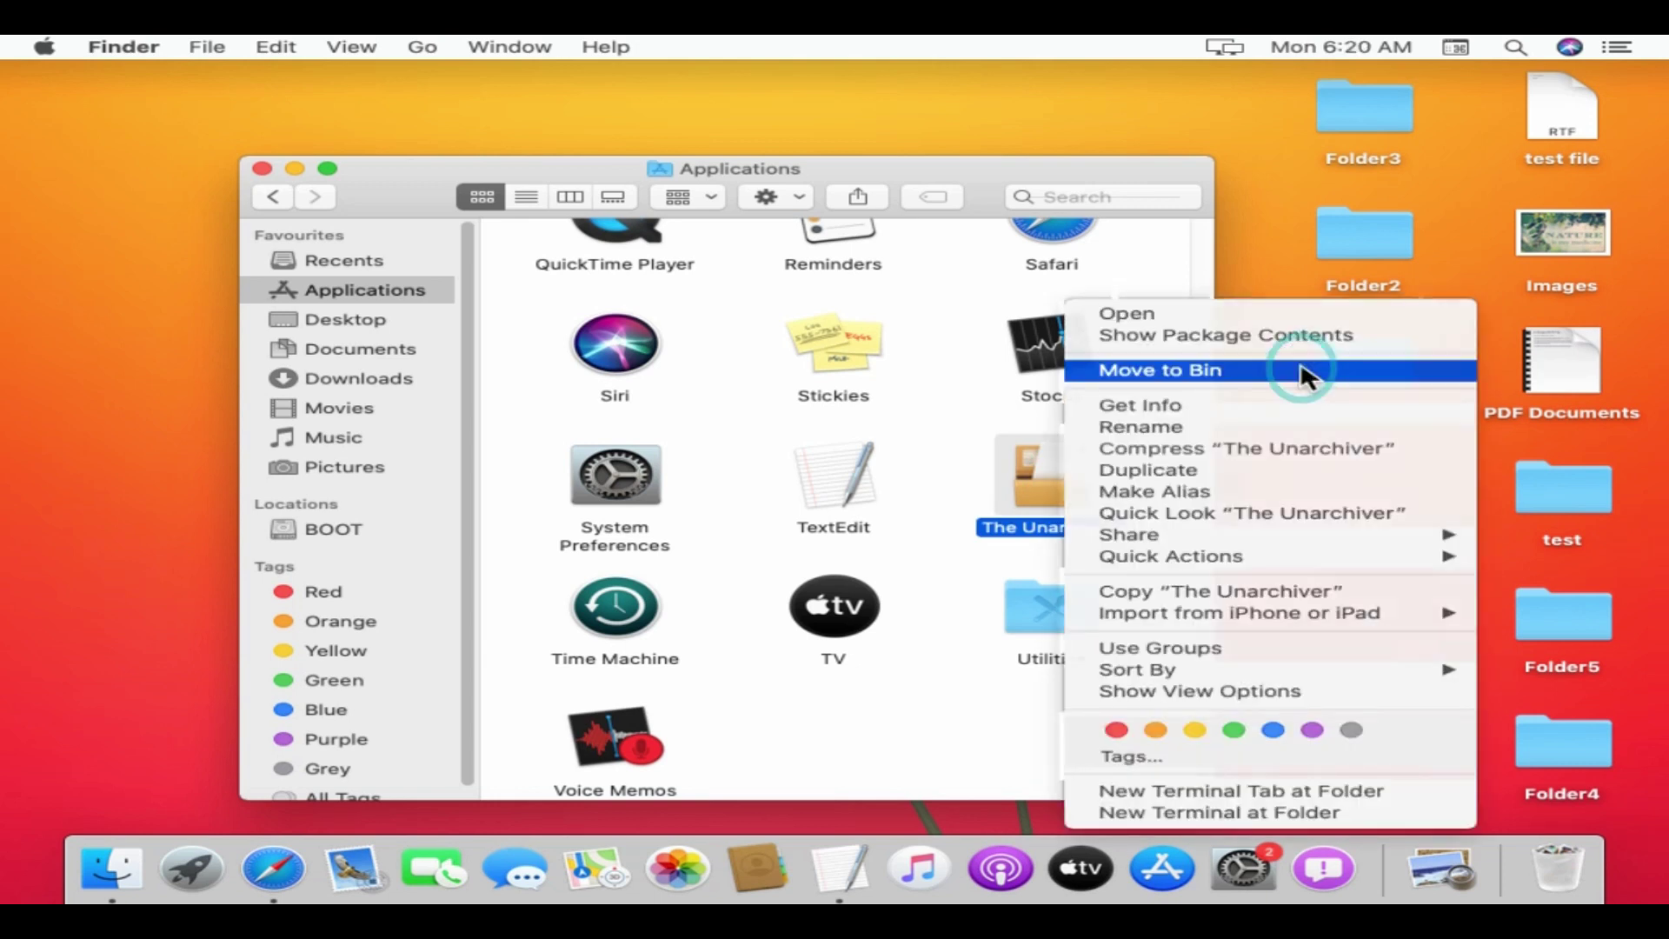
{"action": "left_click", "coordinate": [1304, 372]}
{"action": "type", "text": "****"}
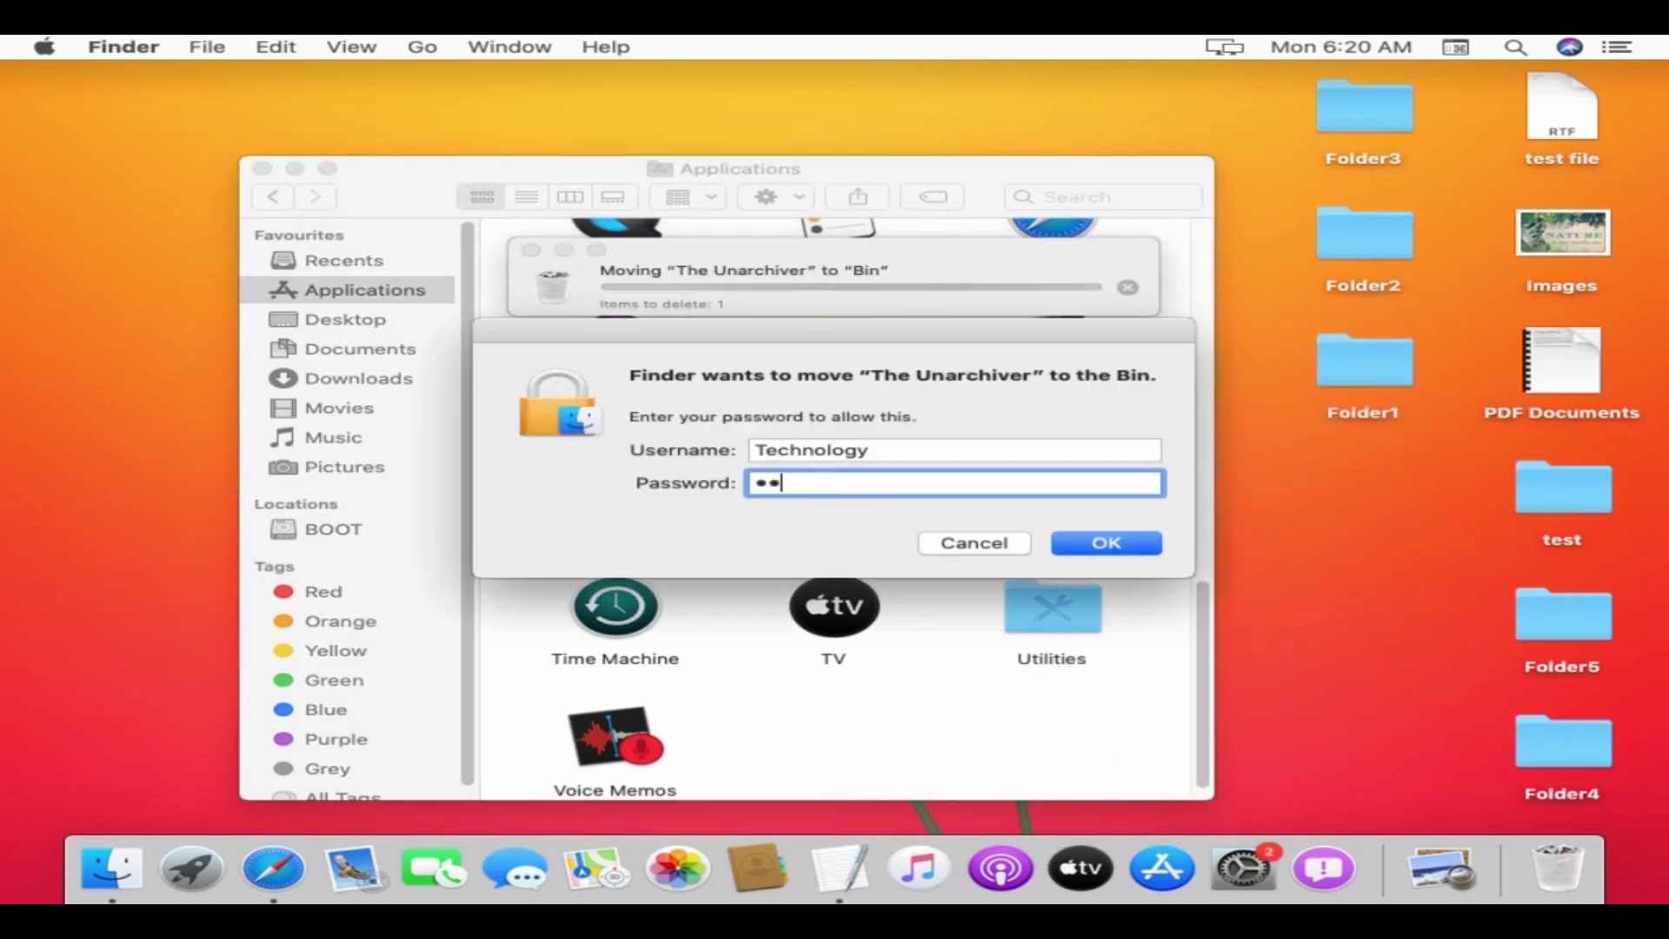
{"action": "left_click", "coordinate": [1155, 546]}
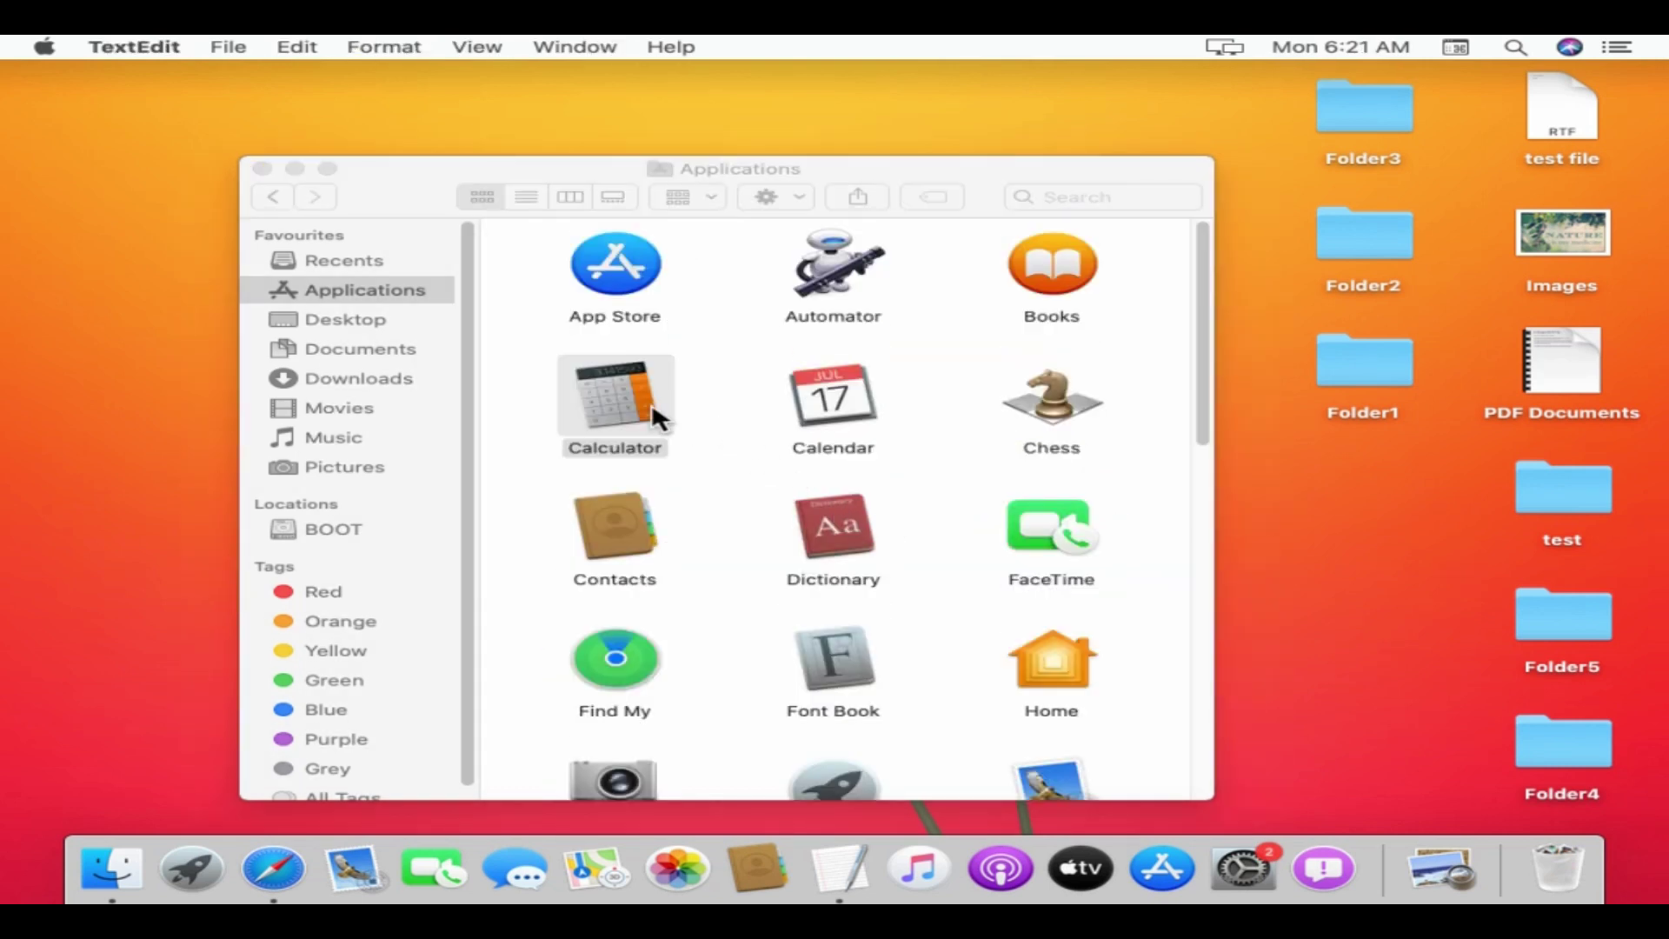
- Add Calculator to the Dock from Applications and remove Feedback Assistant from the Dock
{"action": "left_click_drag", "start_coordinate": [607, 394], "coordinate": [1338, 866]}
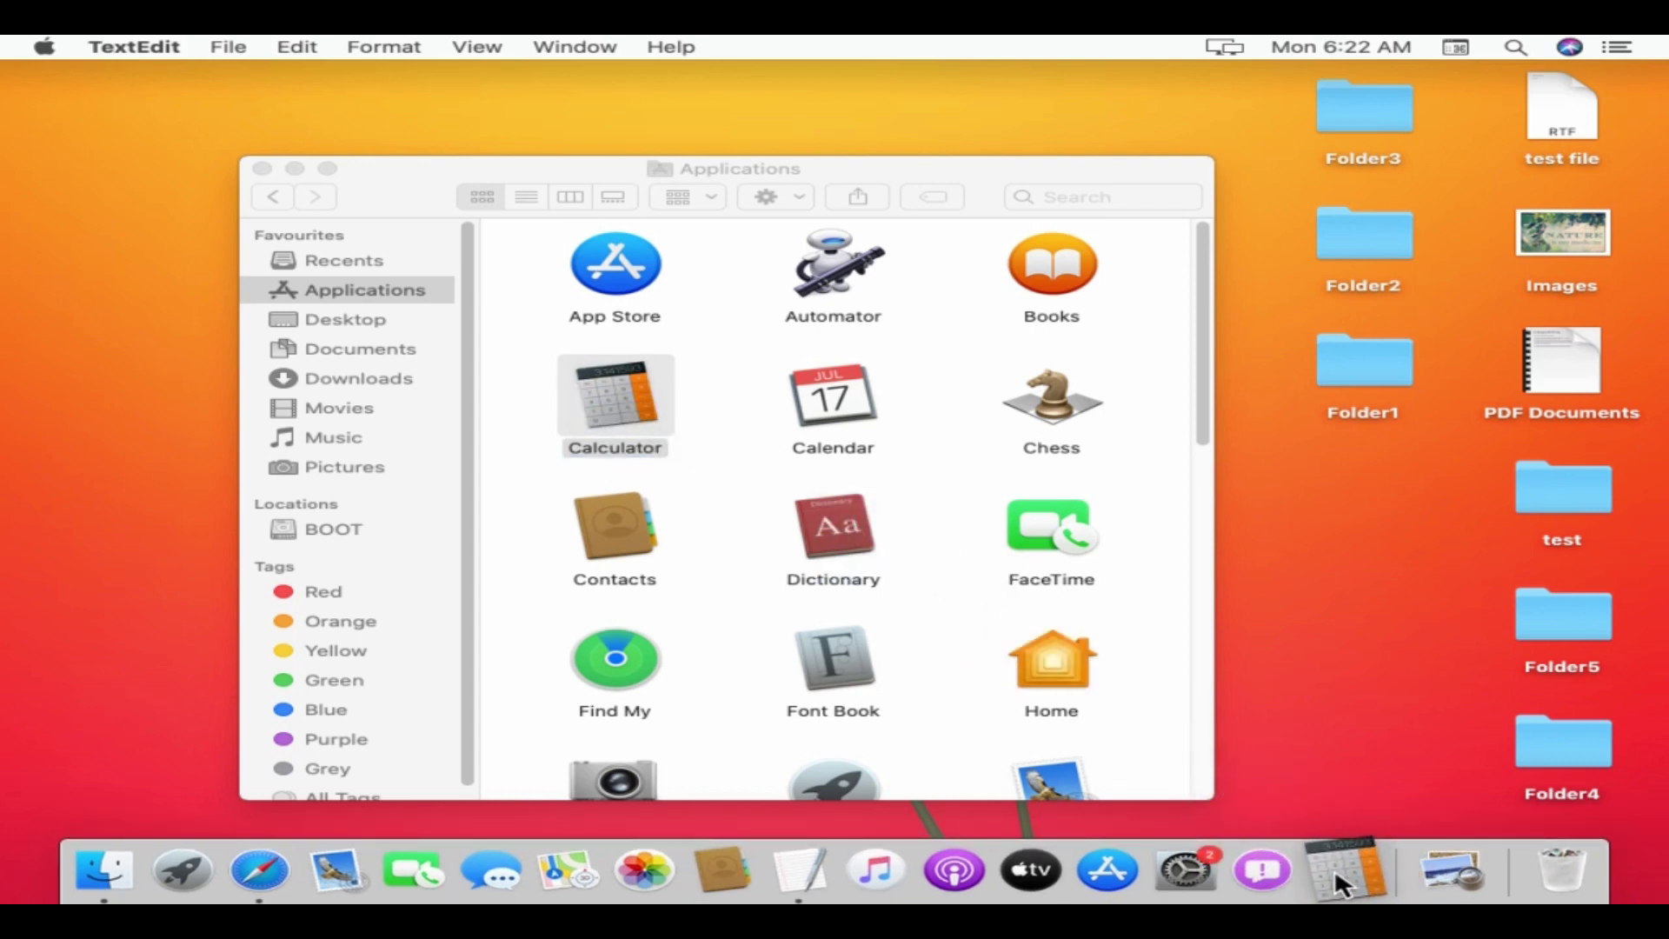
{"action": "left_click", "coordinate": [1365, 646]}
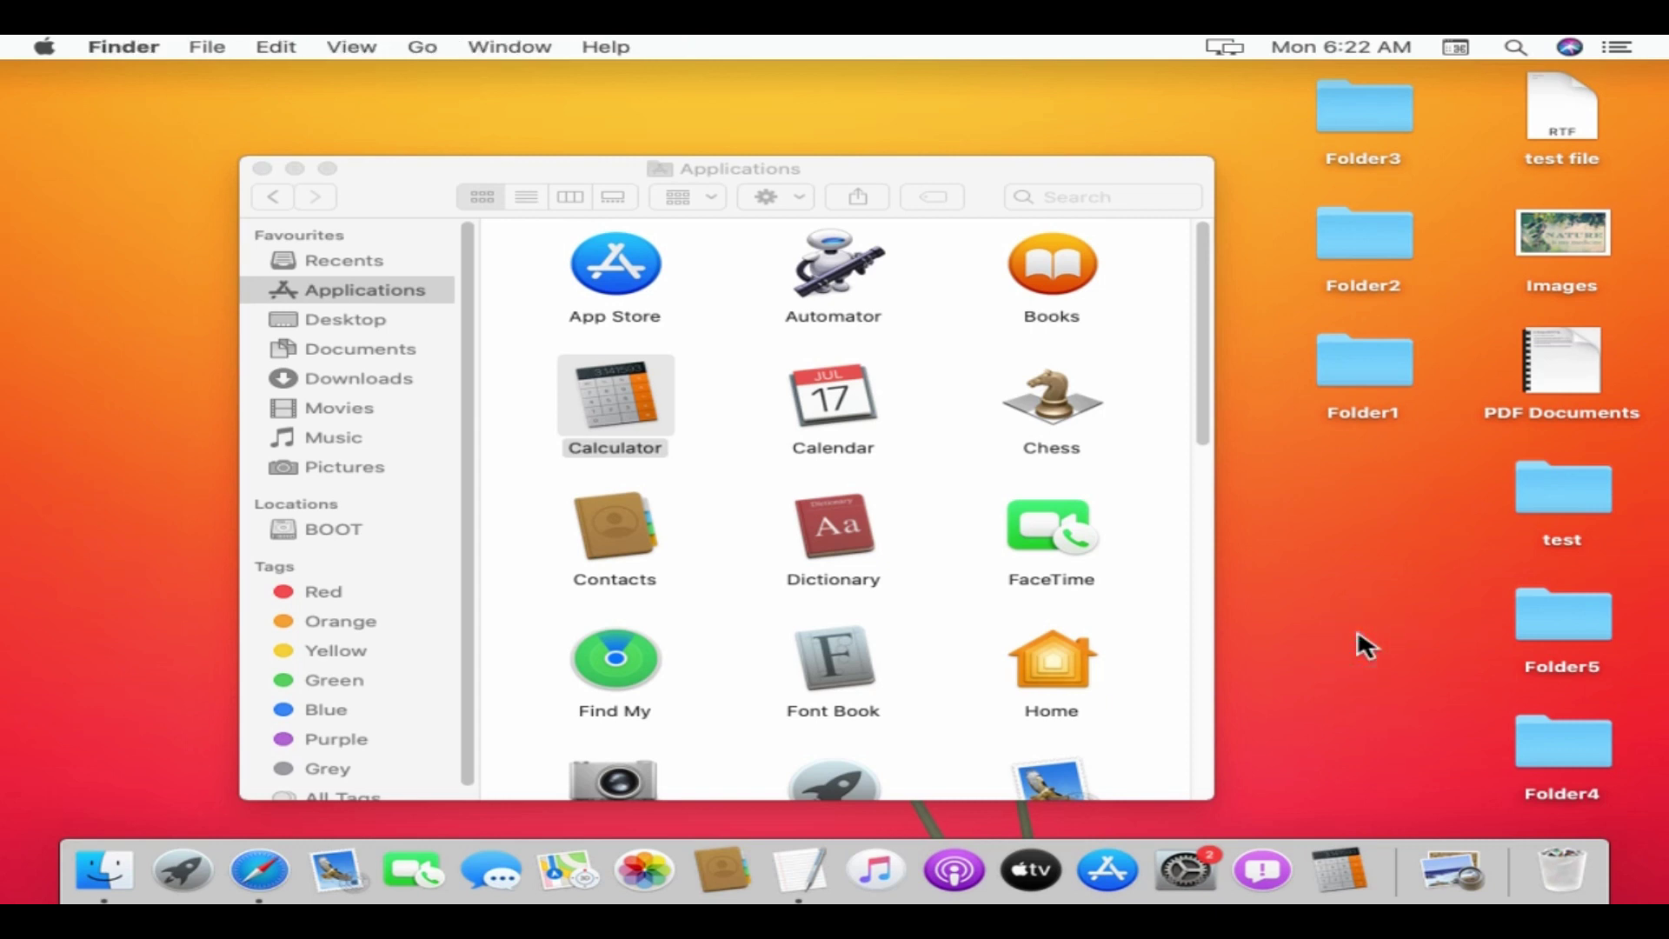
{"action": "right_click", "coordinate": [1252, 887]}
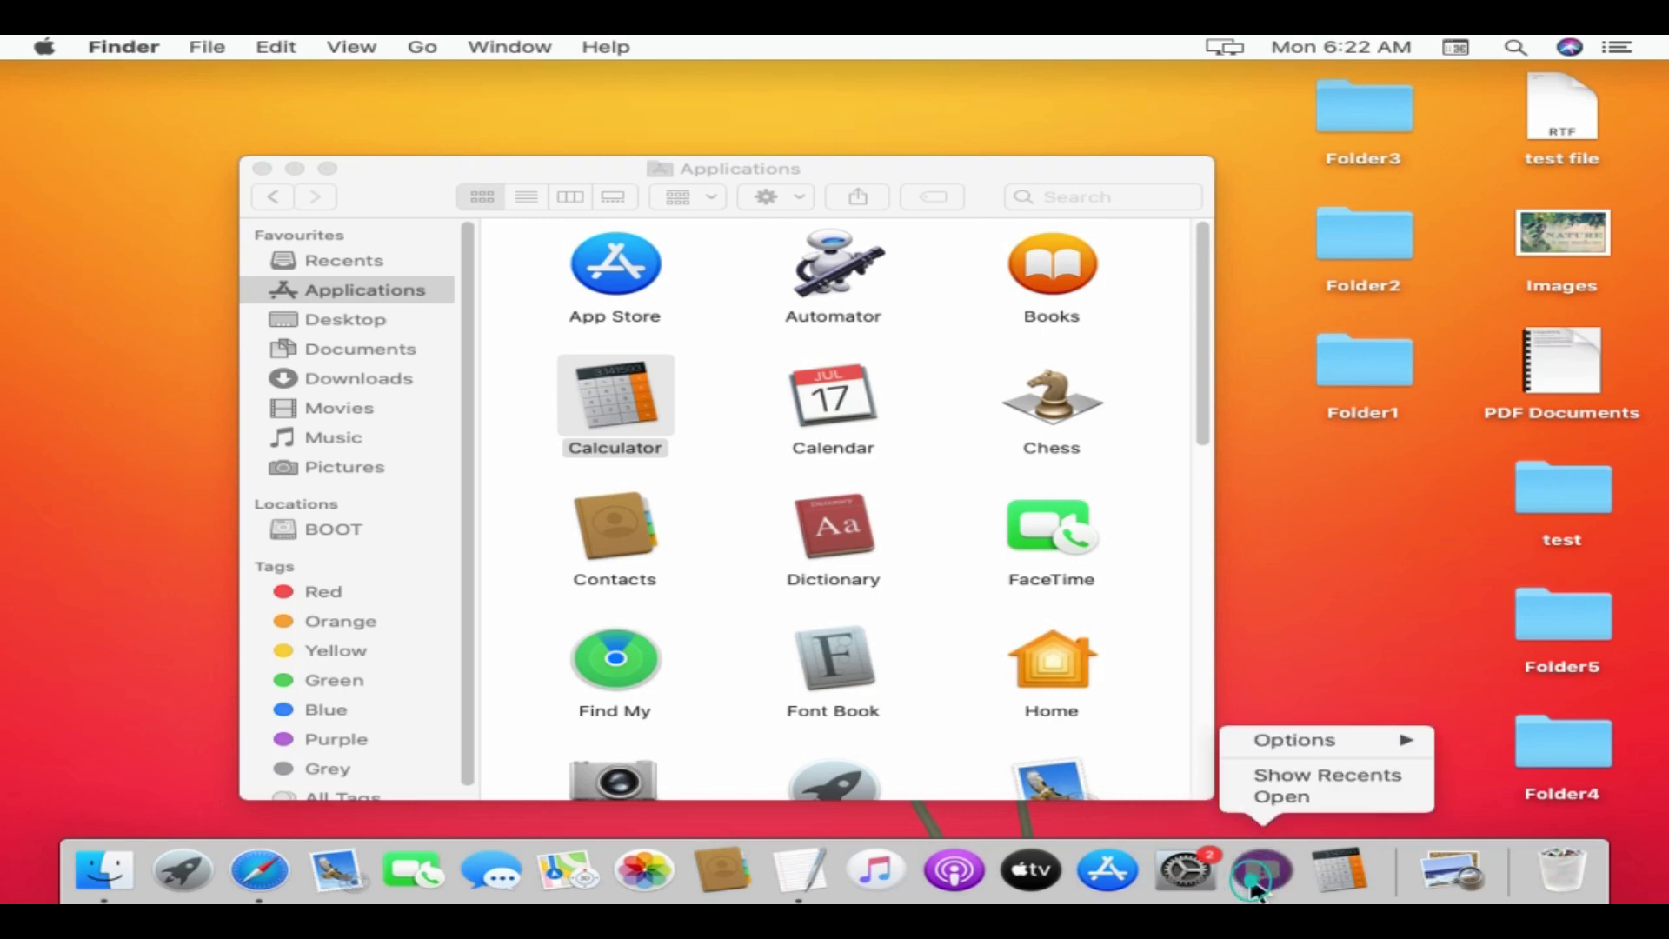
{"action": "mouse_move", "coordinate": [1324, 753]}
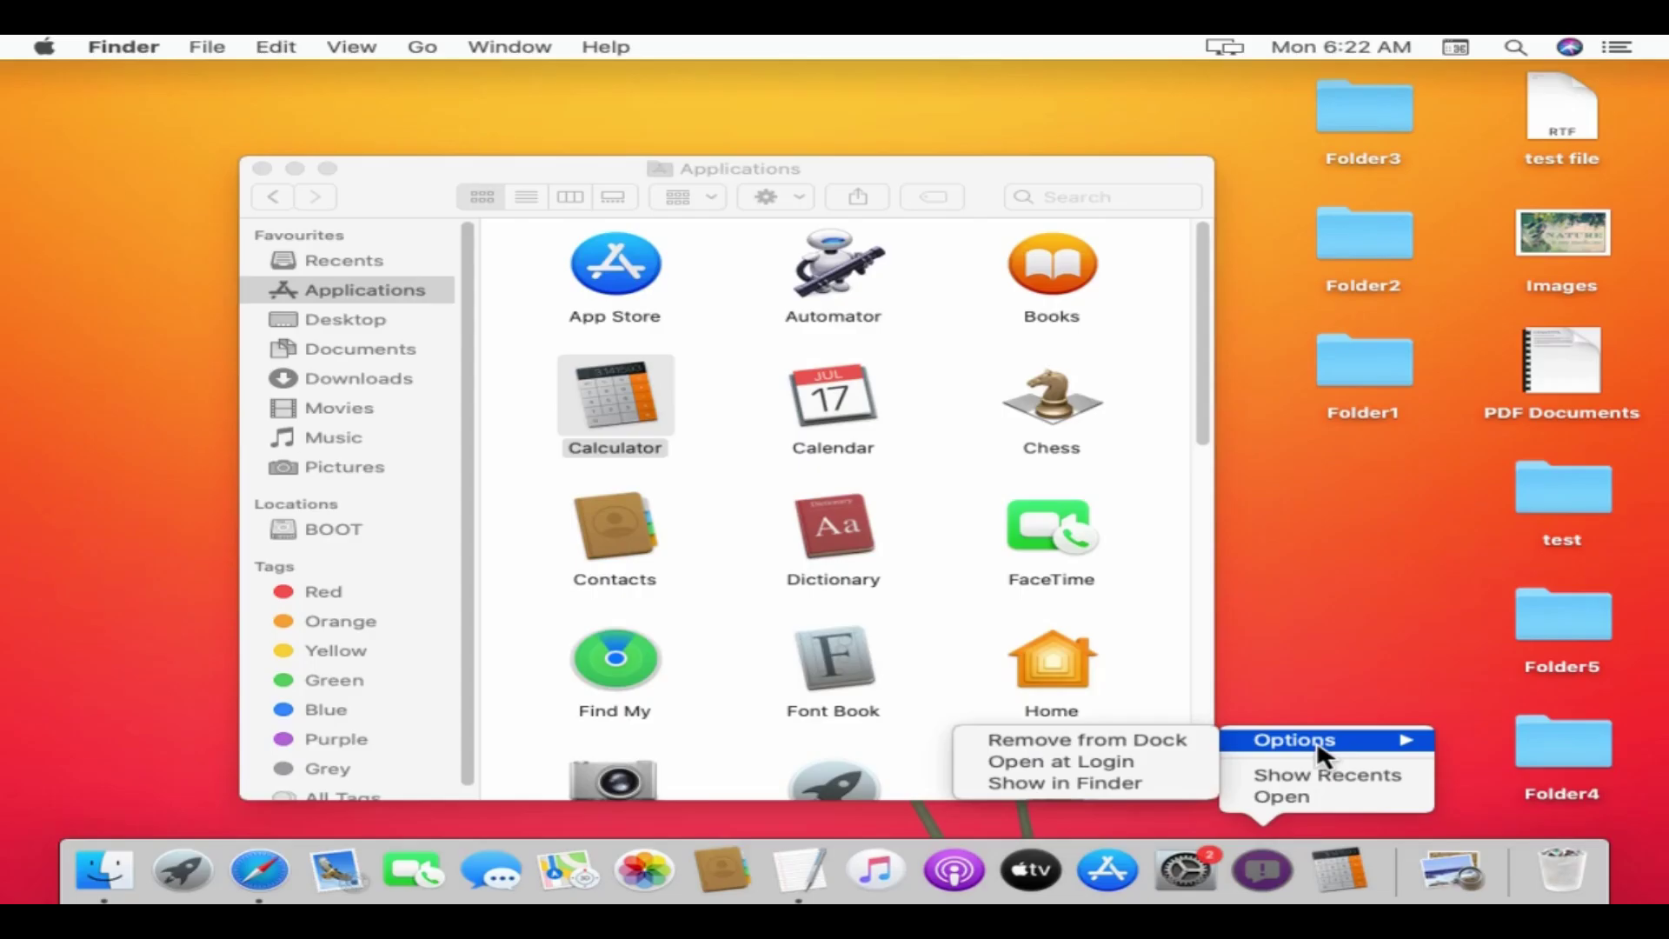
{"action": "left_click", "coordinate": [1202, 742]}
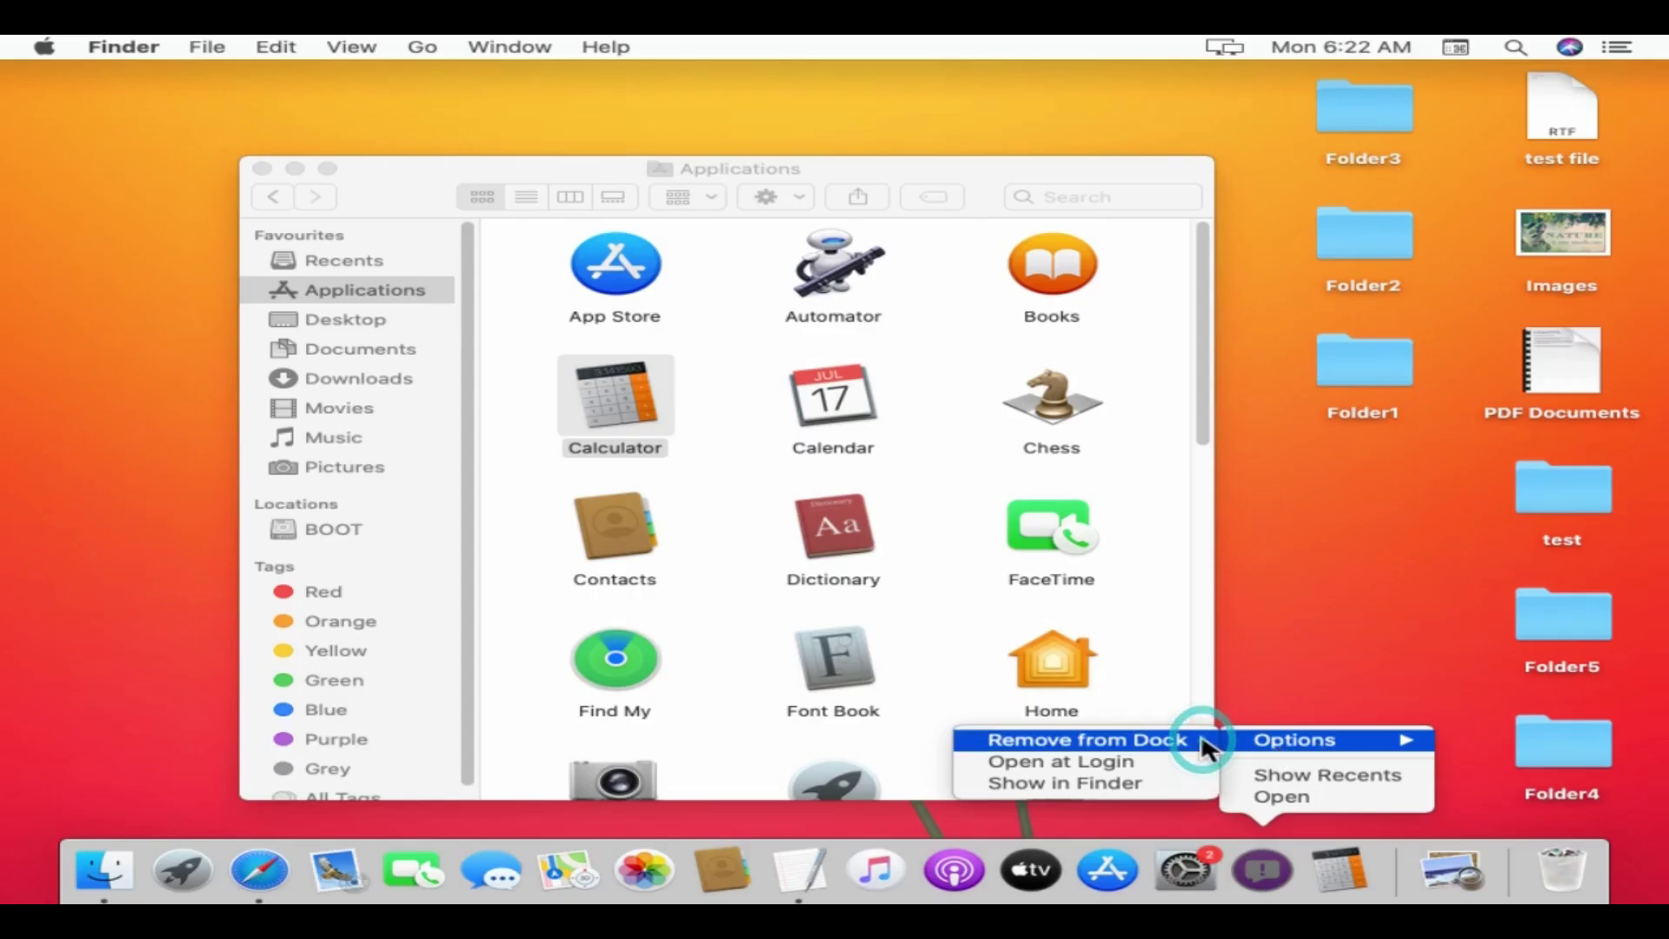
- Close the Applications window, find Disk Utility via a Launchpad search for 'disk', launch it, then close it
{"action": "left_click", "coordinate": [263, 168]}
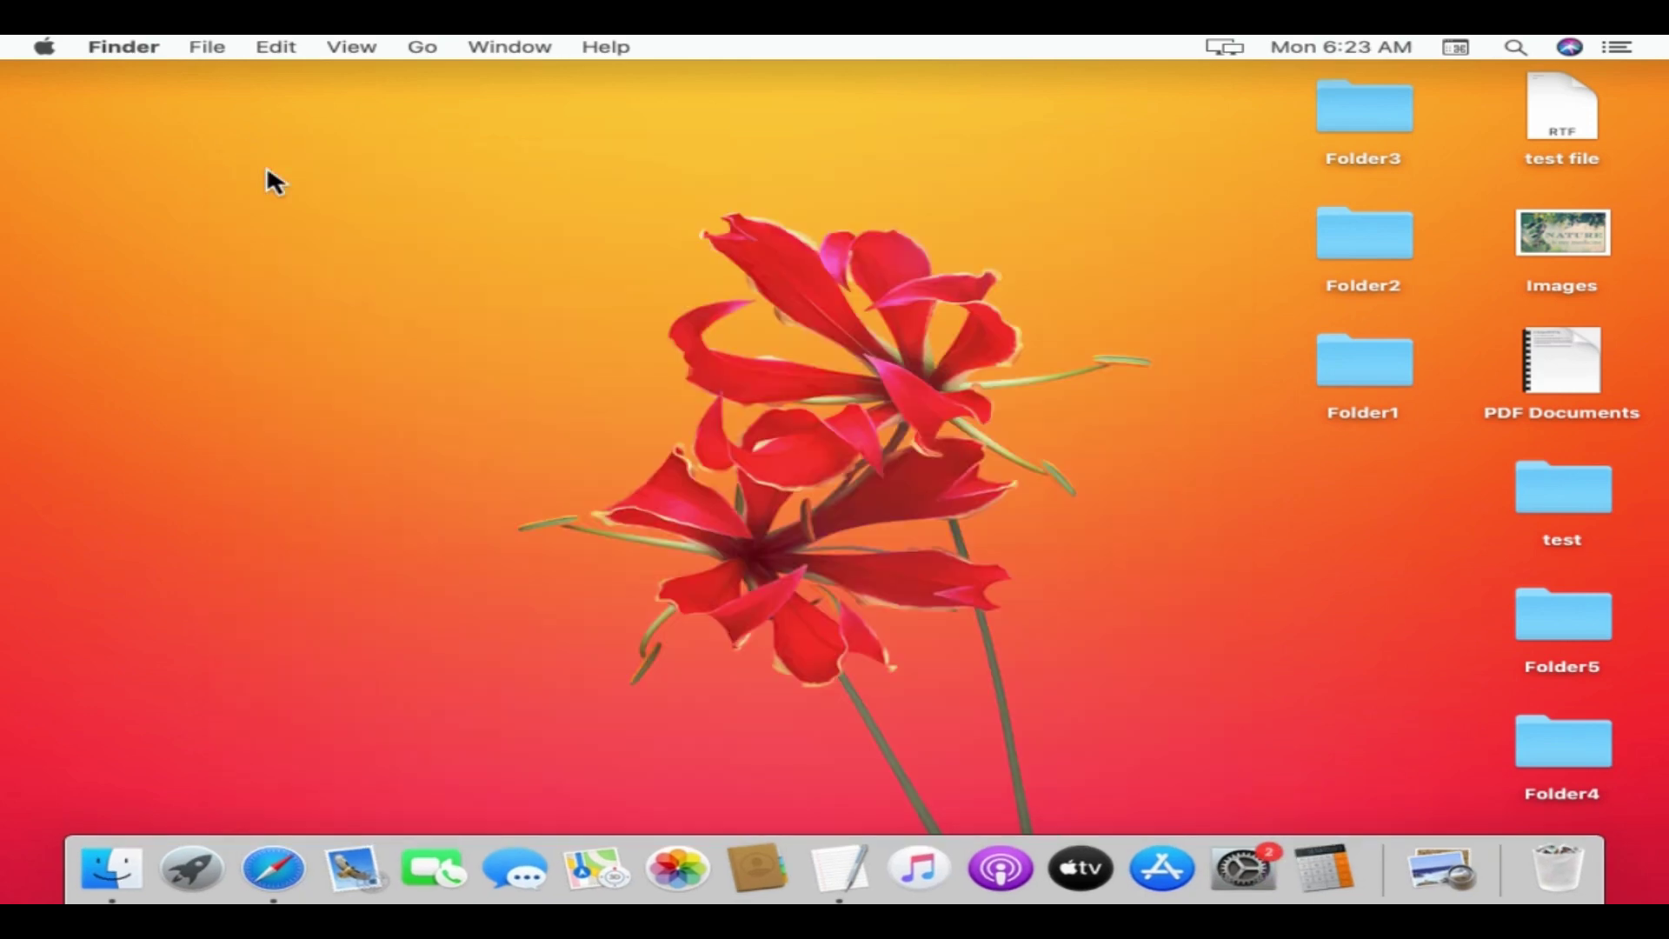
{"action": "left_click", "coordinate": [193, 870]}
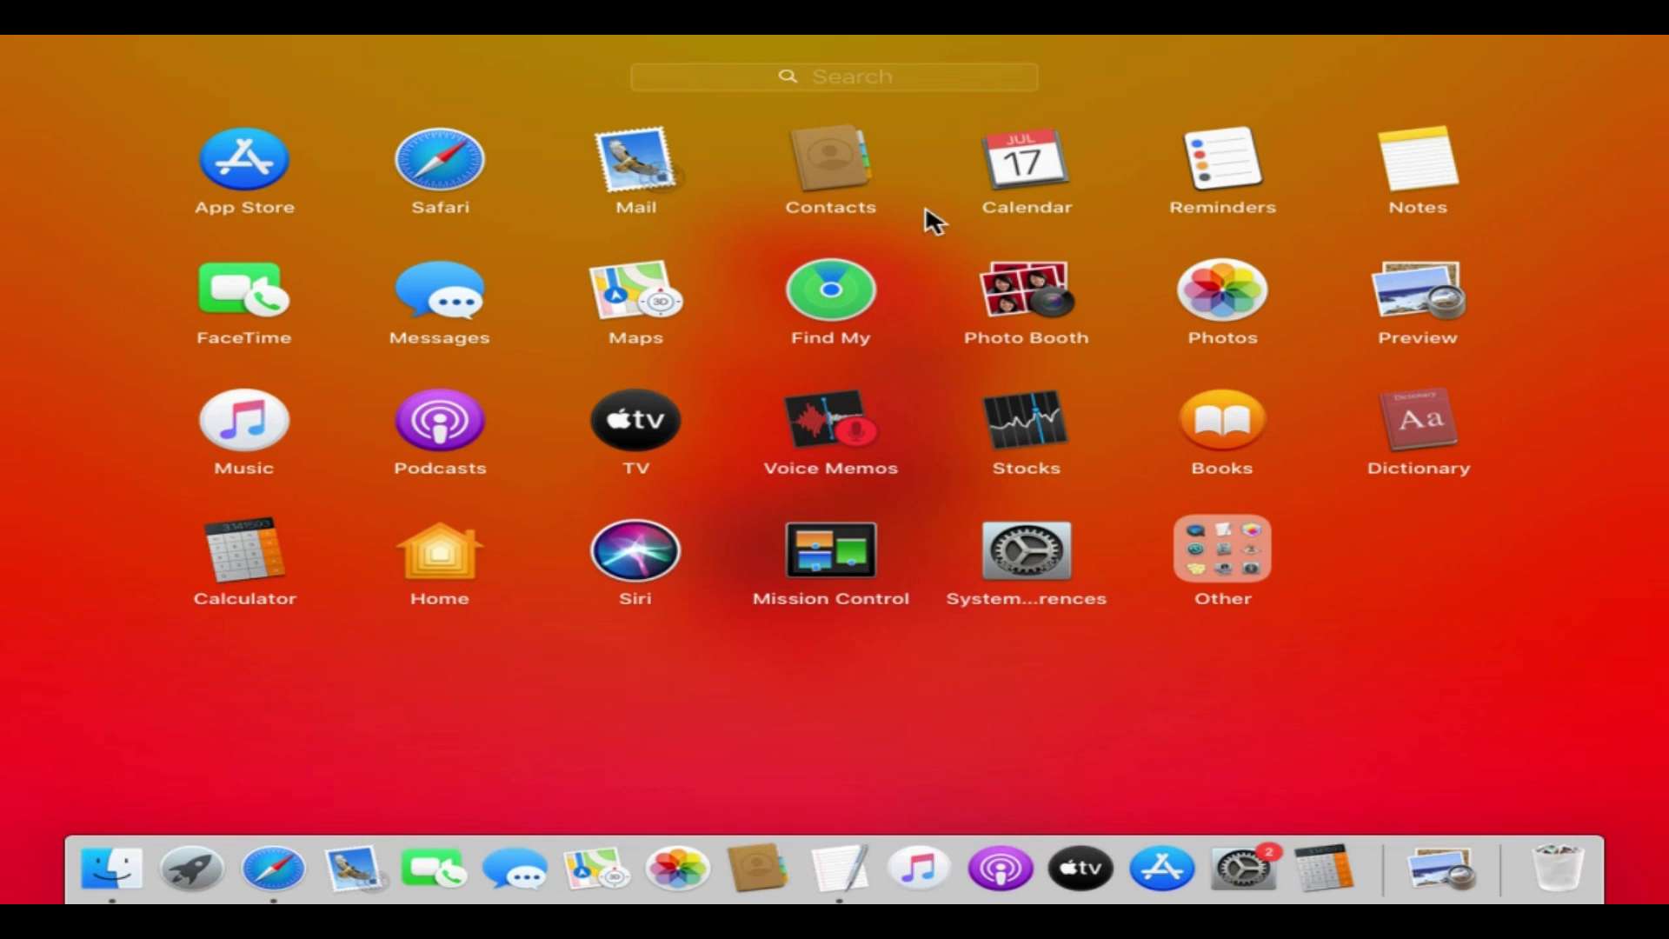
{"action": "left_click", "coordinate": [908, 77]}
{"action": "type", "text": "disk"}
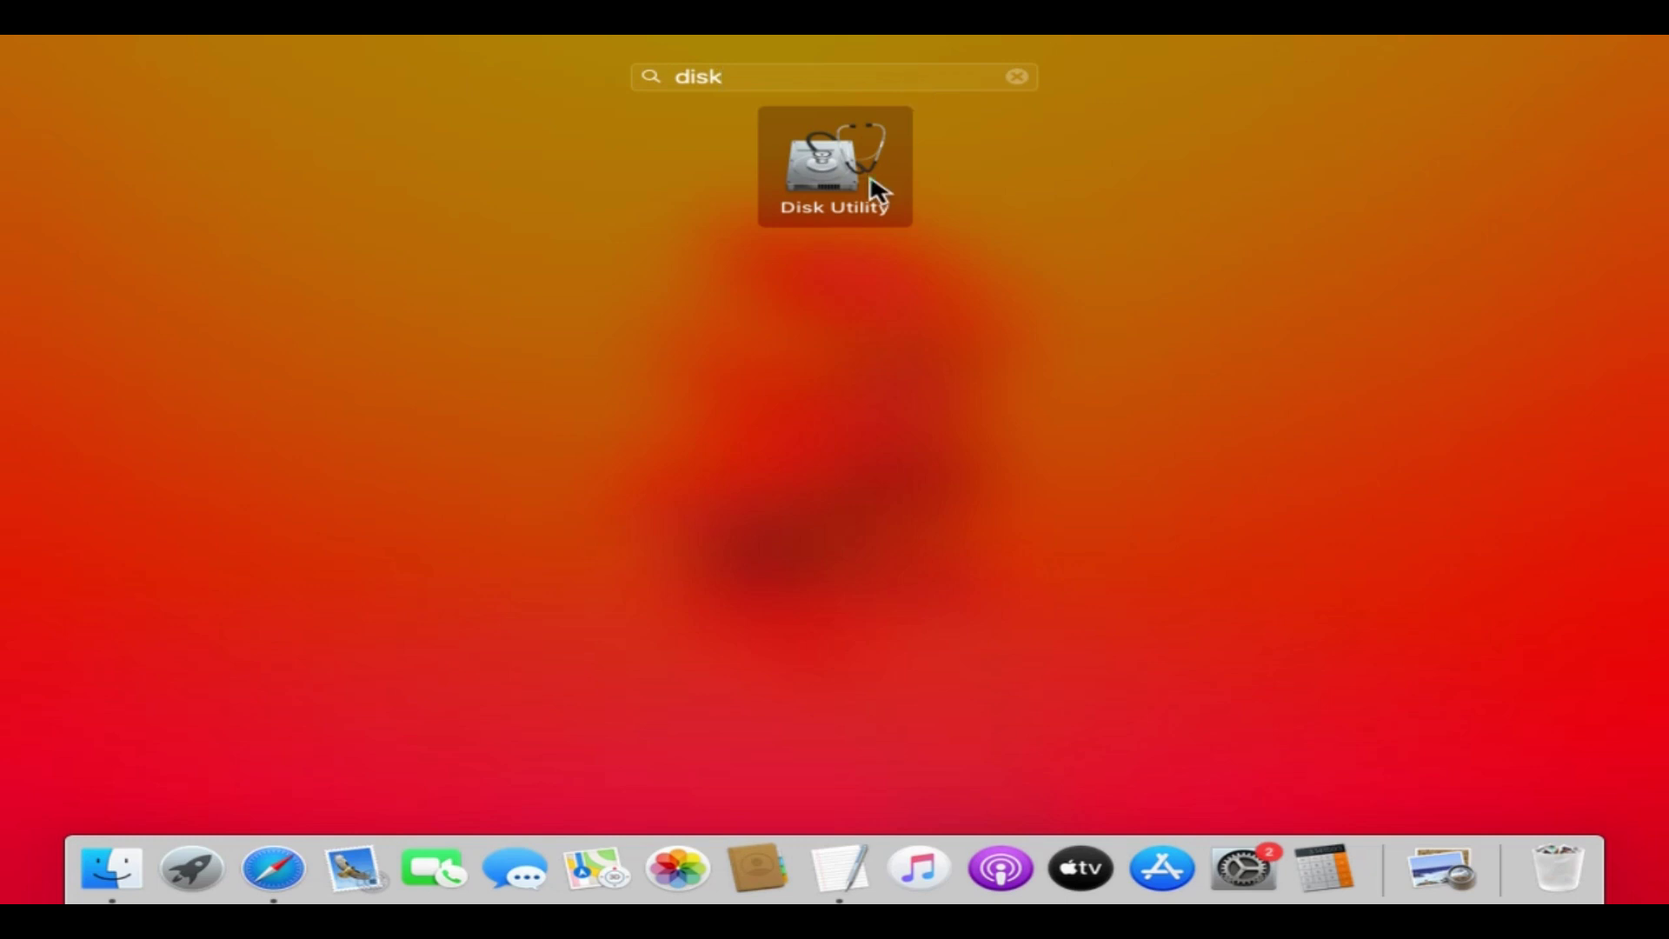
{"action": "left_click", "coordinate": [876, 189]}
{"action": "left_click", "coordinate": [22, 73]}
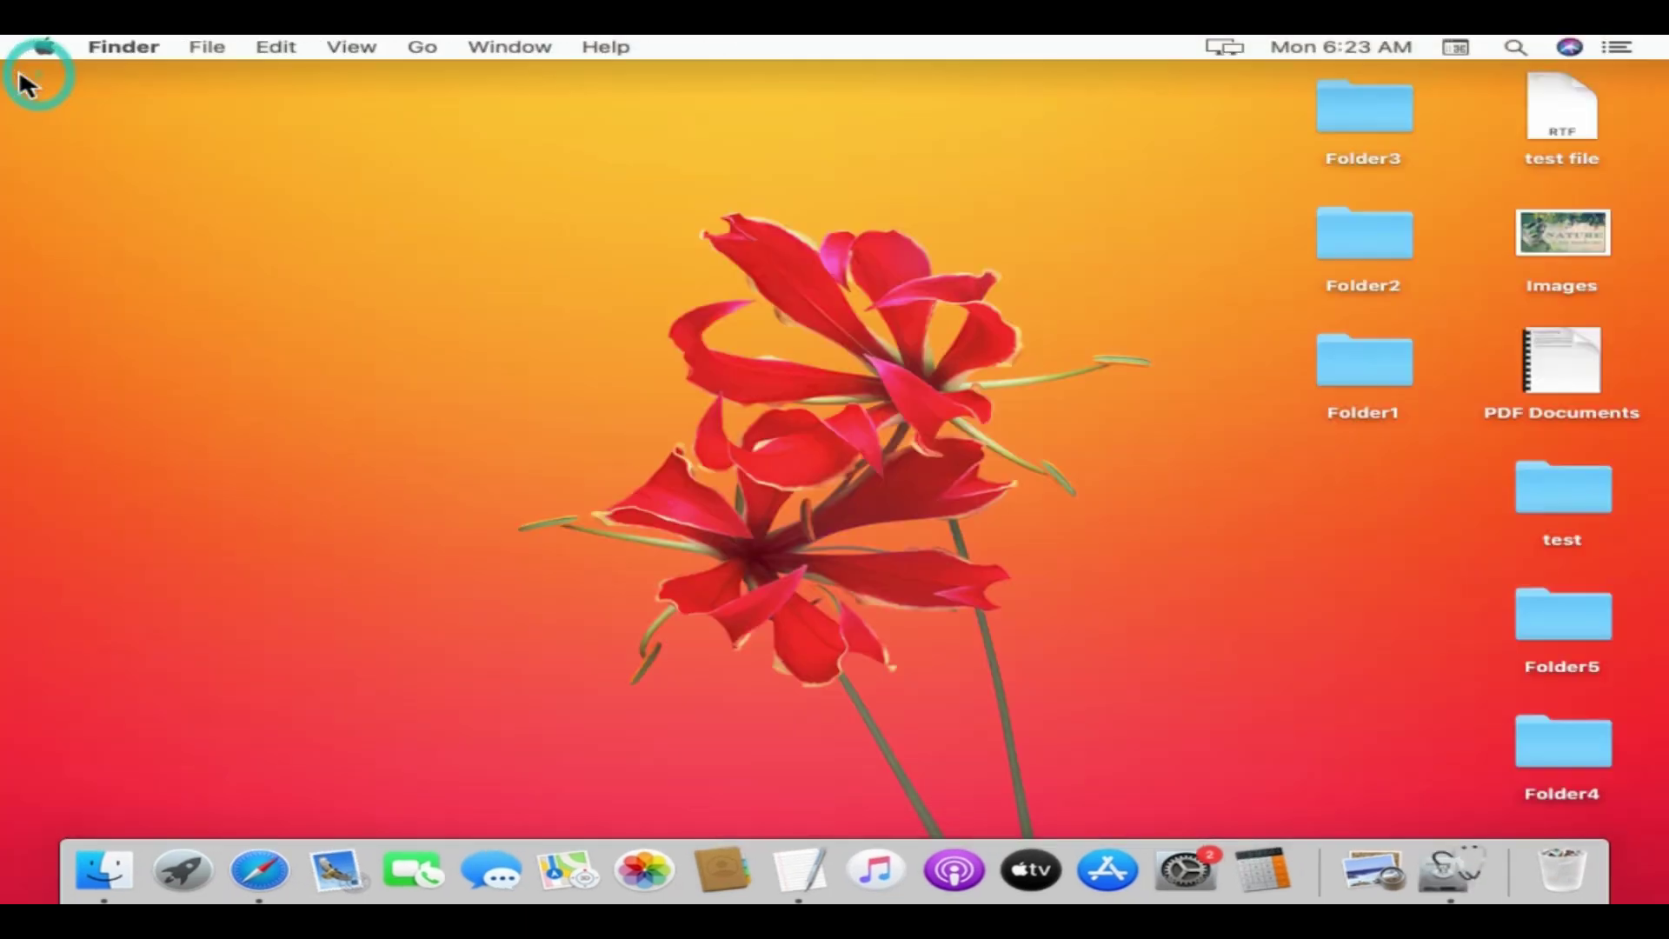
- Put Financial.xlsx back from the Bin, then close the Desktop and Bin windows
{"action": "left_click", "coordinate": [1565, 870]}
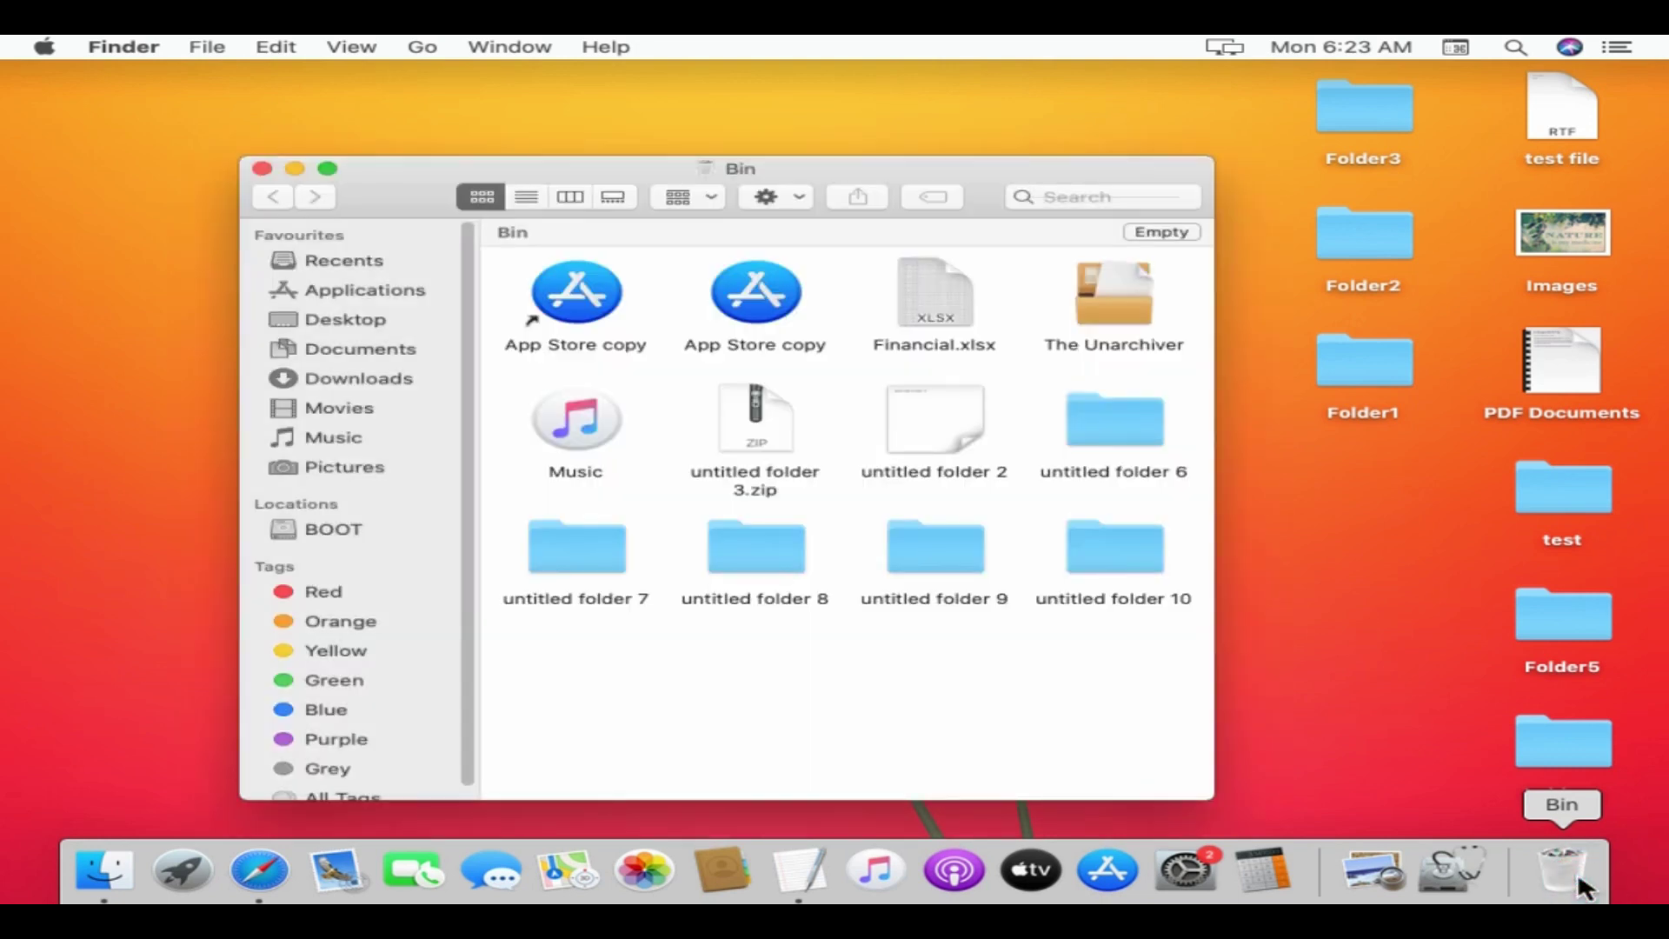
{"action": "right_click", "coordinate": [939, 308]}
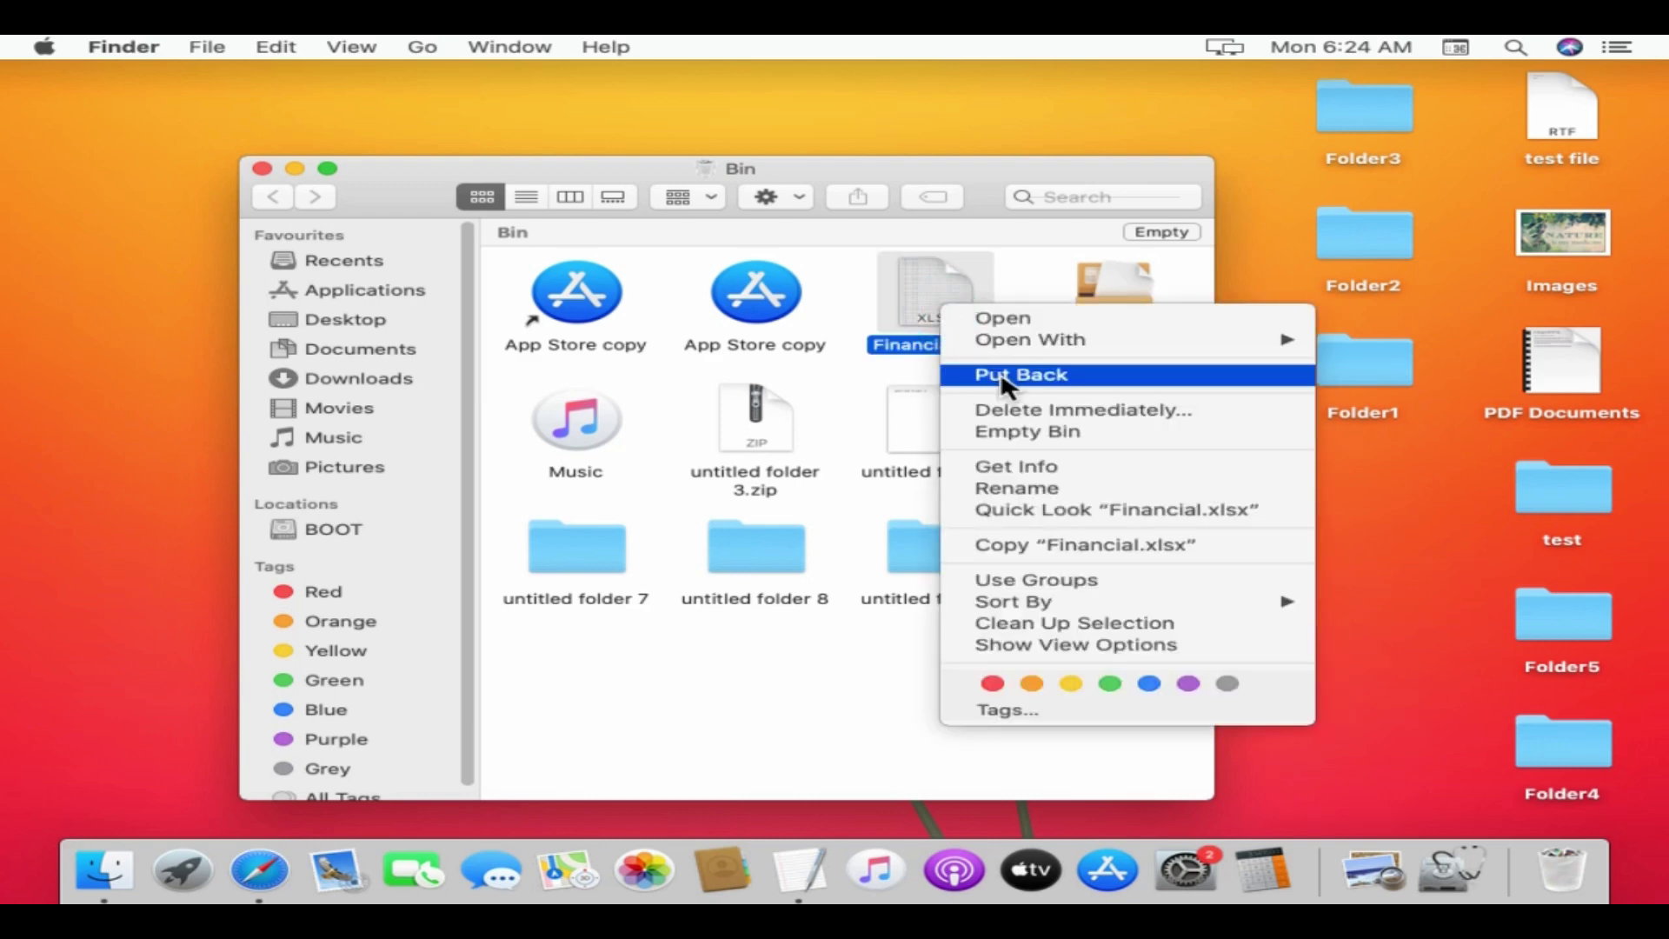
{"action": "left_click", "coordinate": [1137, 376]}
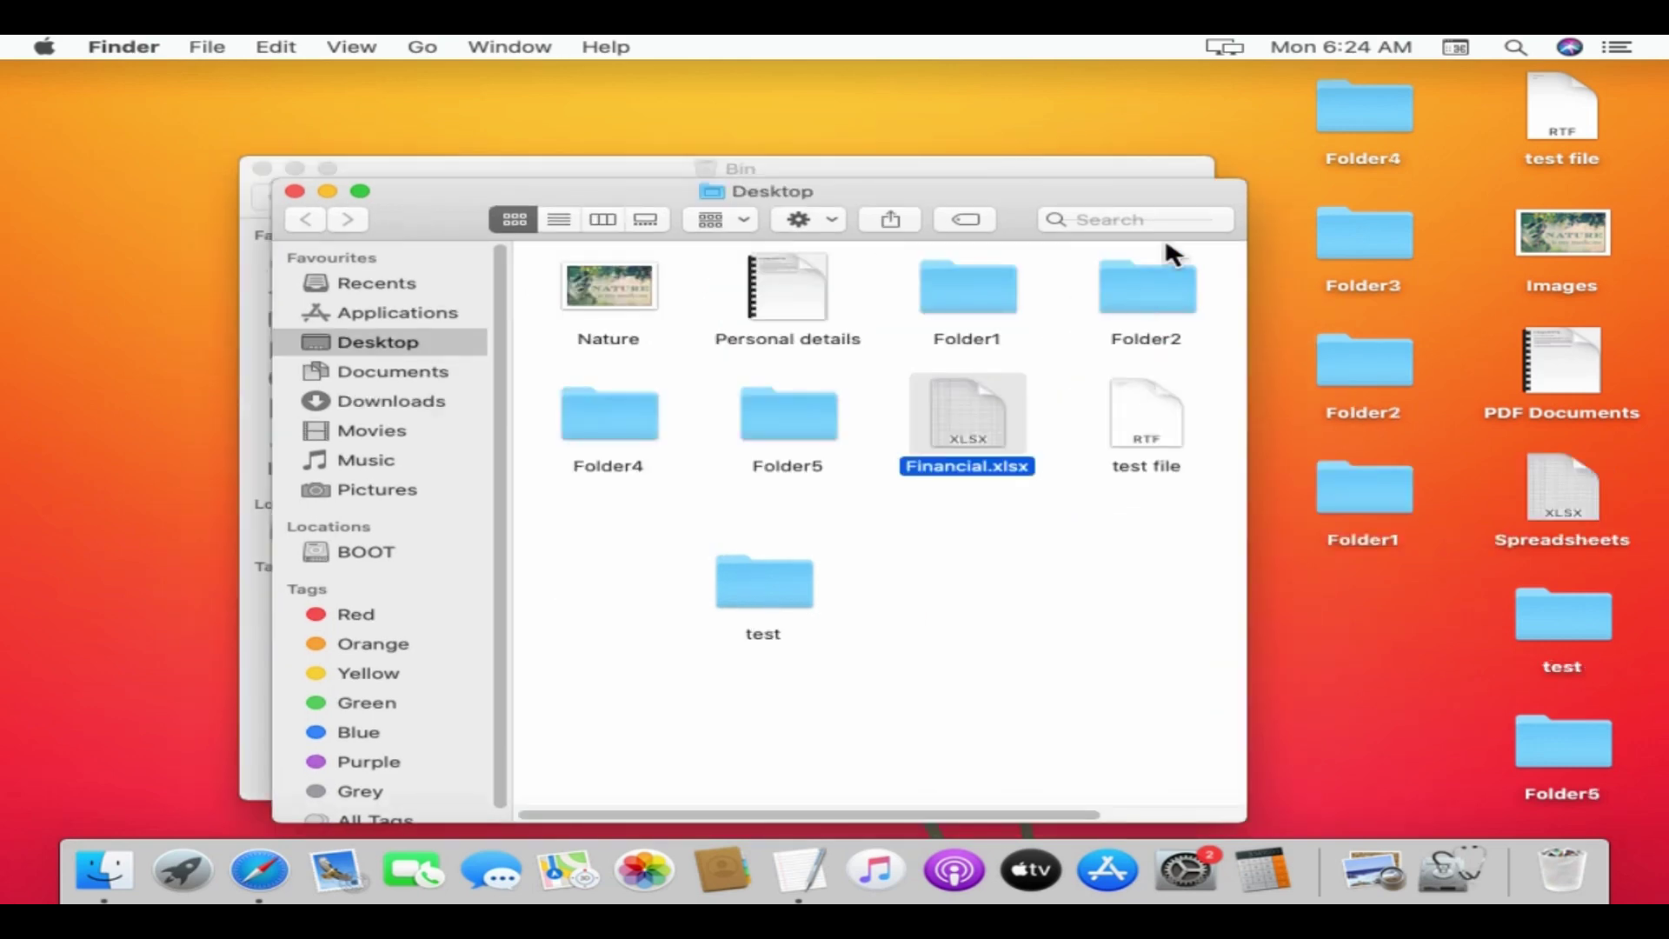
{"action": "left_click", "coordinate": [293, 190]}
{"action": "left_click", "coordinate": [259, 167]}
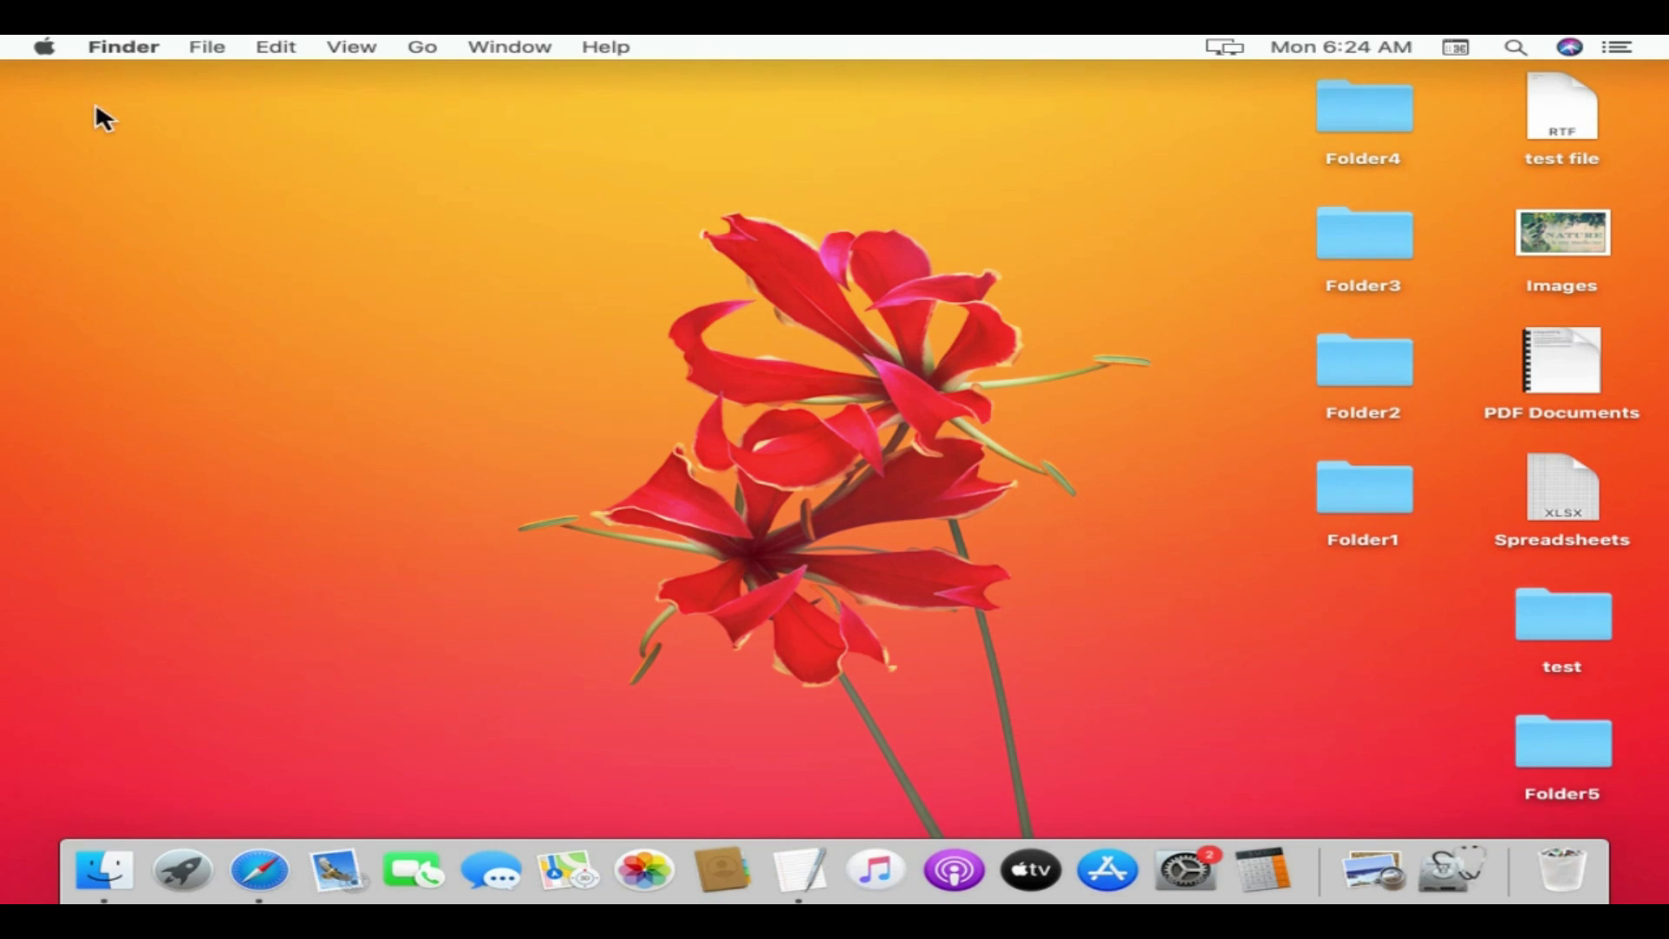
- Force quit Safari from the Apple menu's Force Quit Applications window
{"action": "left_click", "coordinate": [45, 46]}
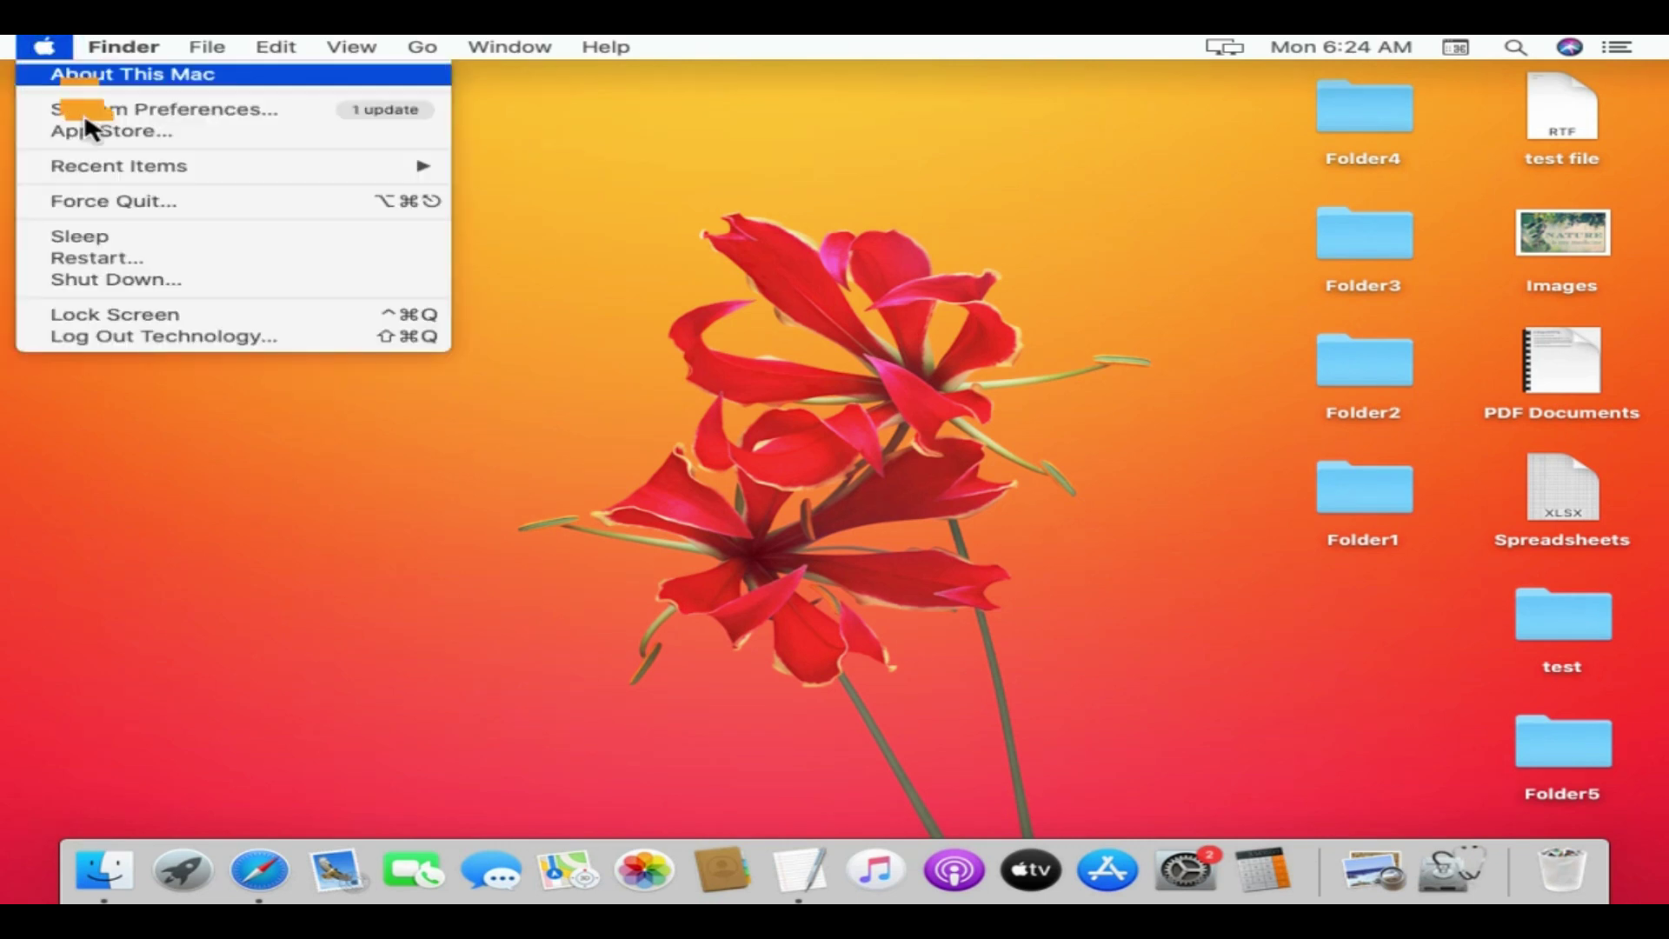
{"action": "left_click", "coordinate": [217, 209]}
{"action": "left_click", "coordinate": [765, 352]}
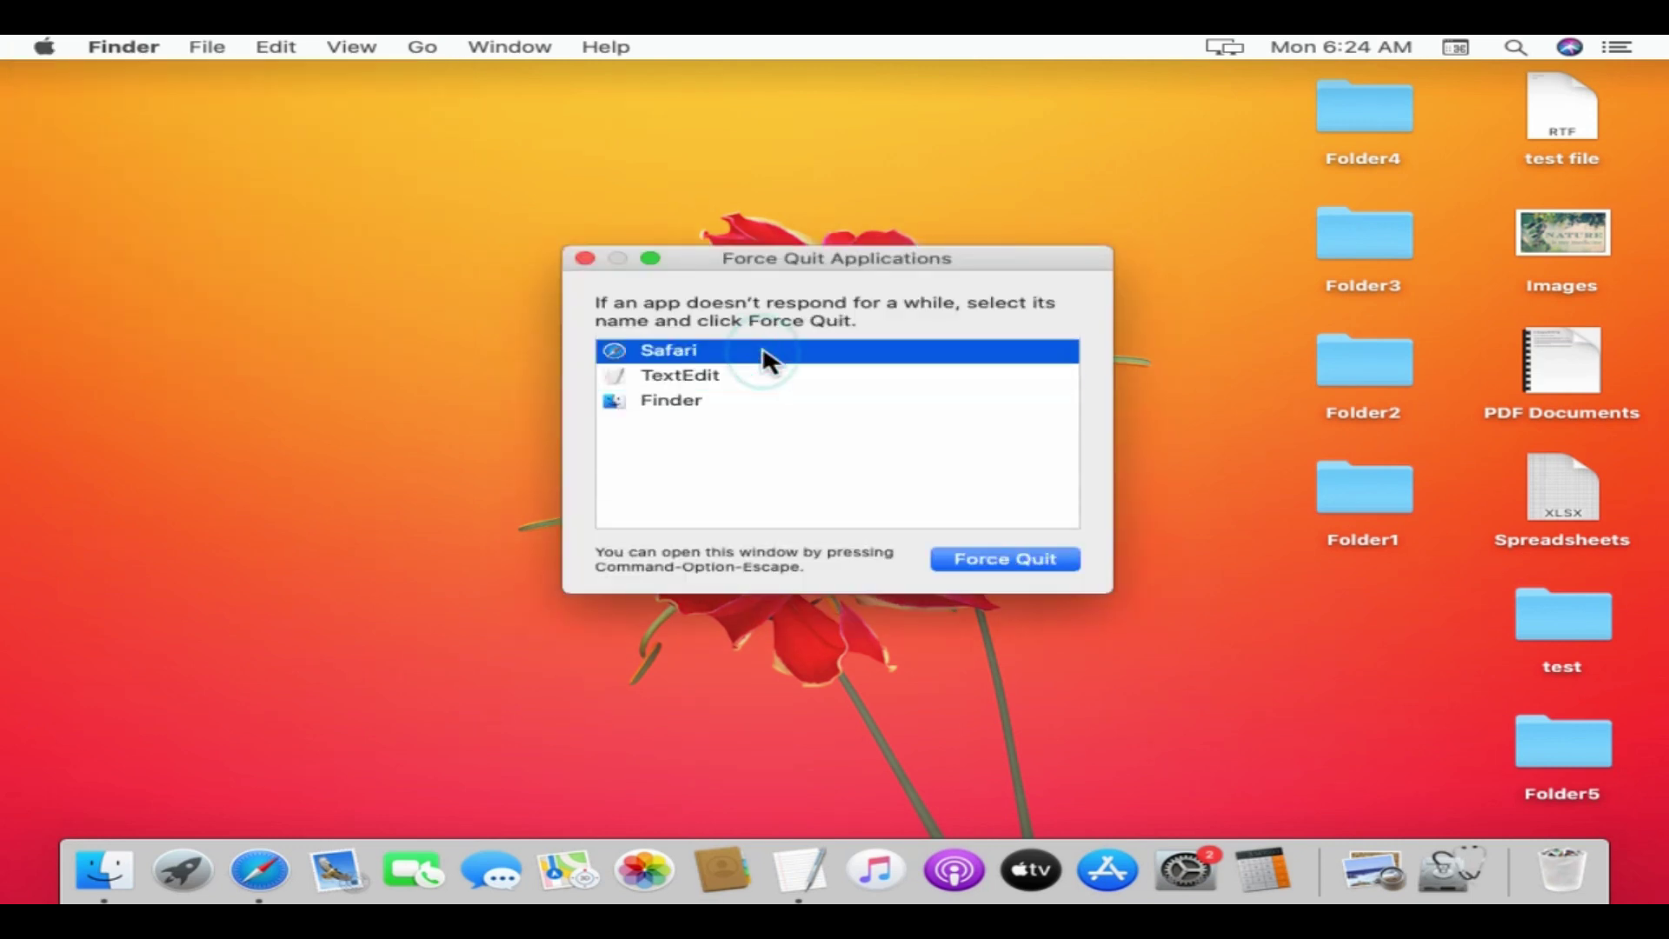
{"action": "left_click", "coordinate": [1019, 576]}
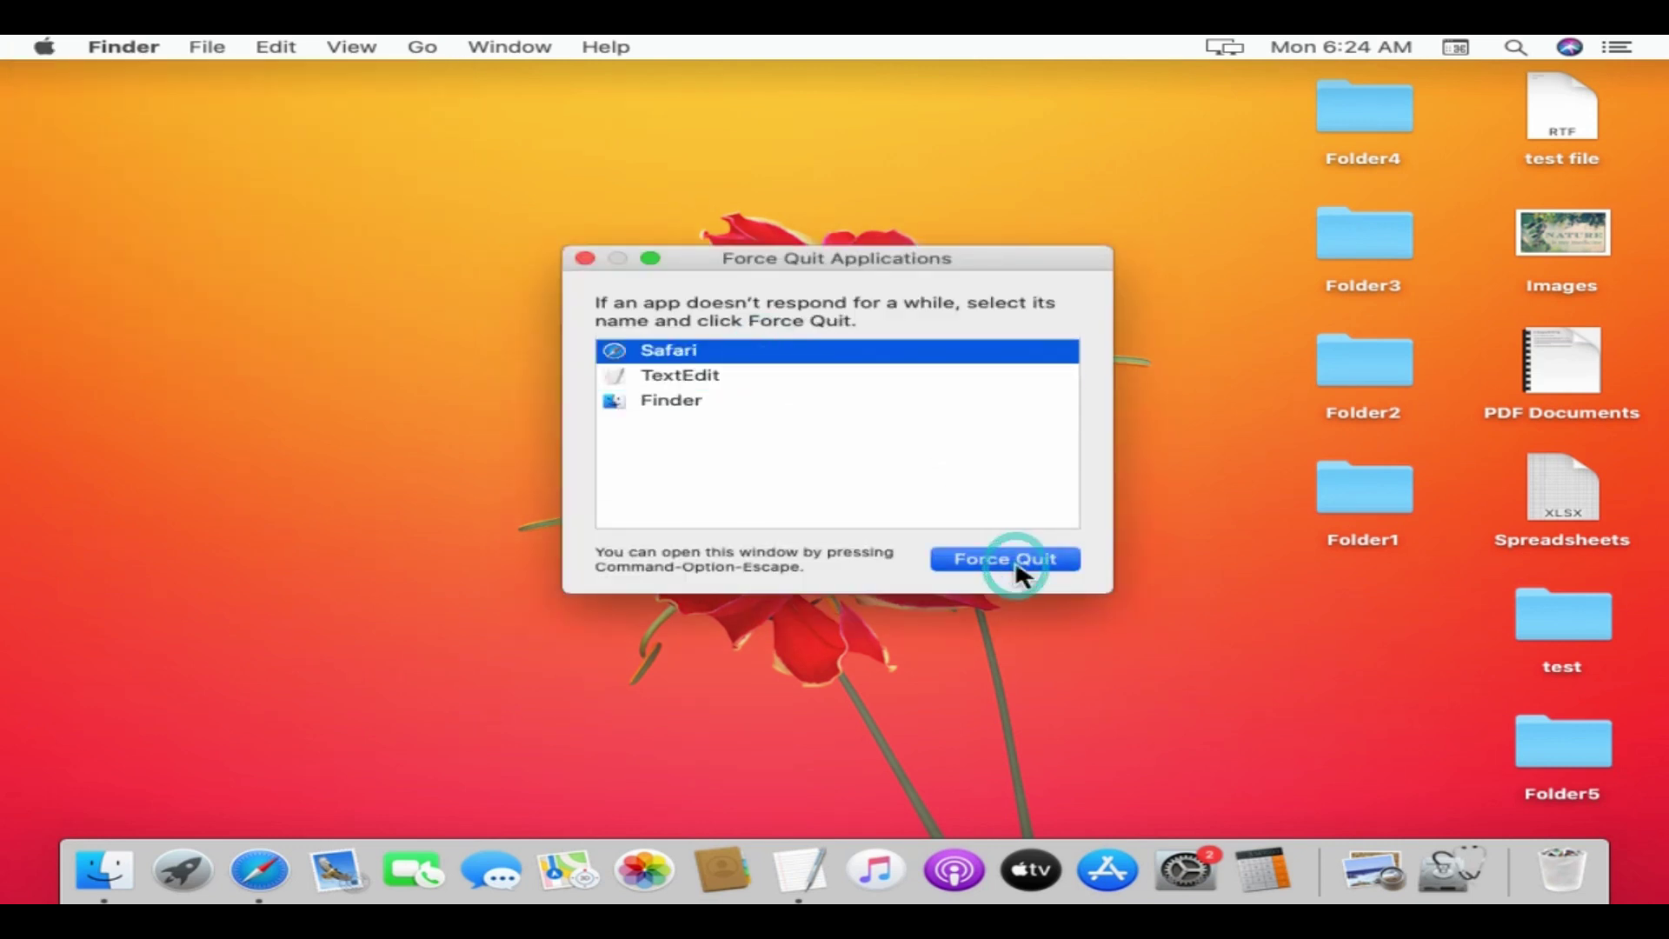
{"action": "left_click", "coordinate": [1089, 380]}
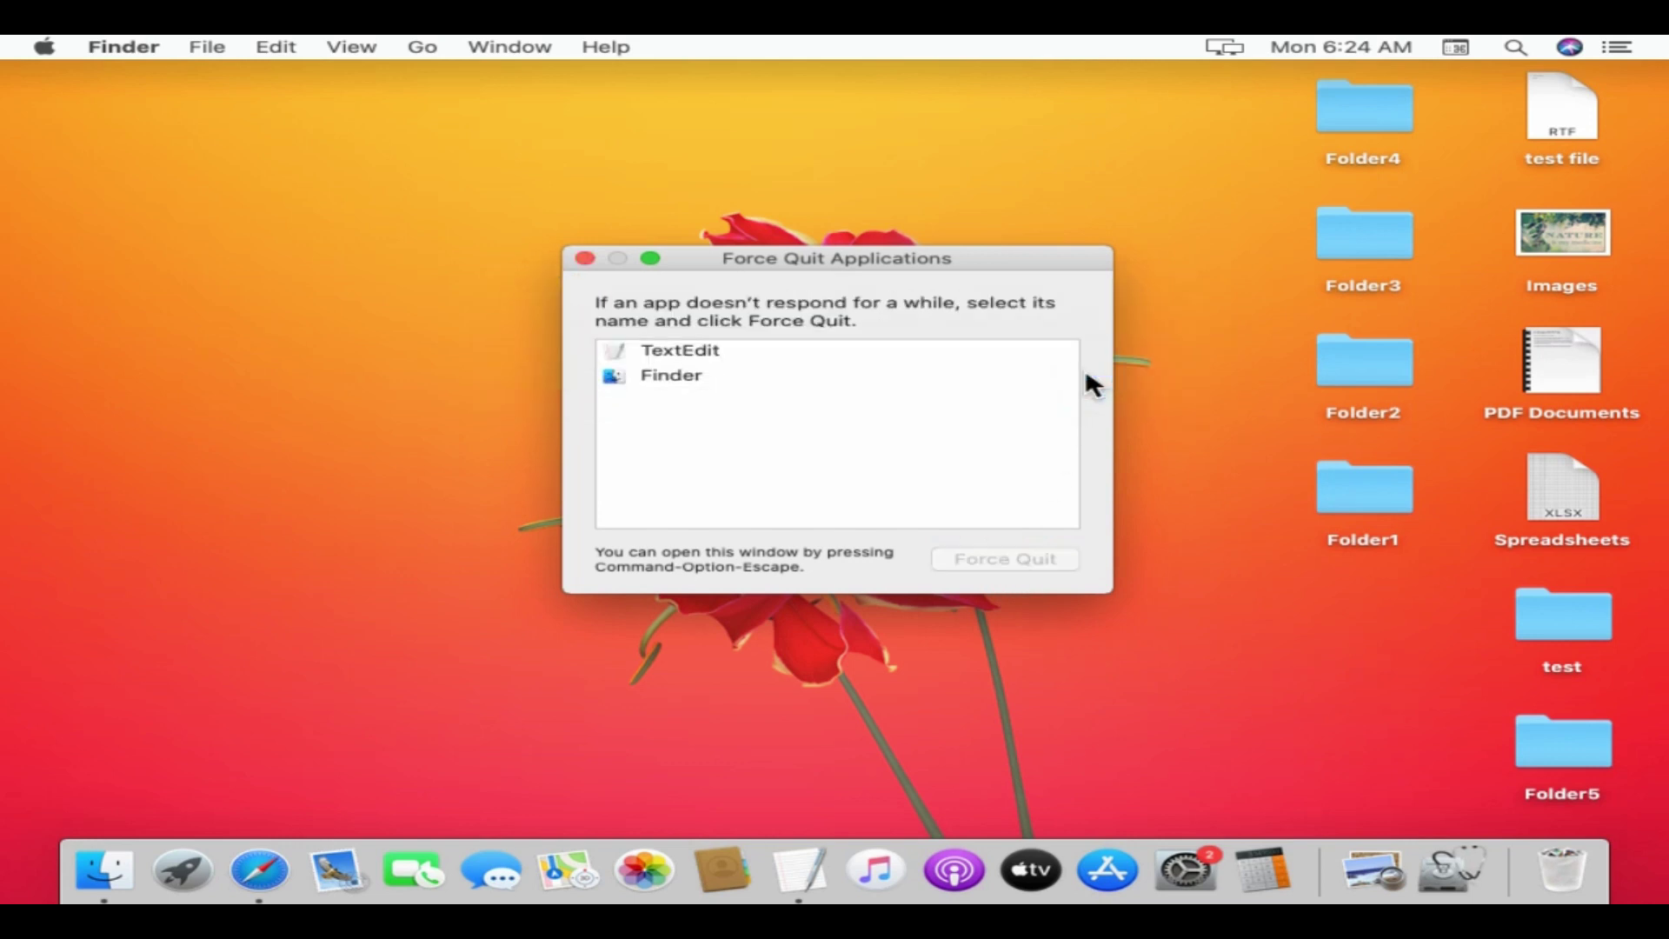
- Relaunch Finder and close the Force Quit Applications window
{"action": "left_click", "coordinate": [676, 376]}
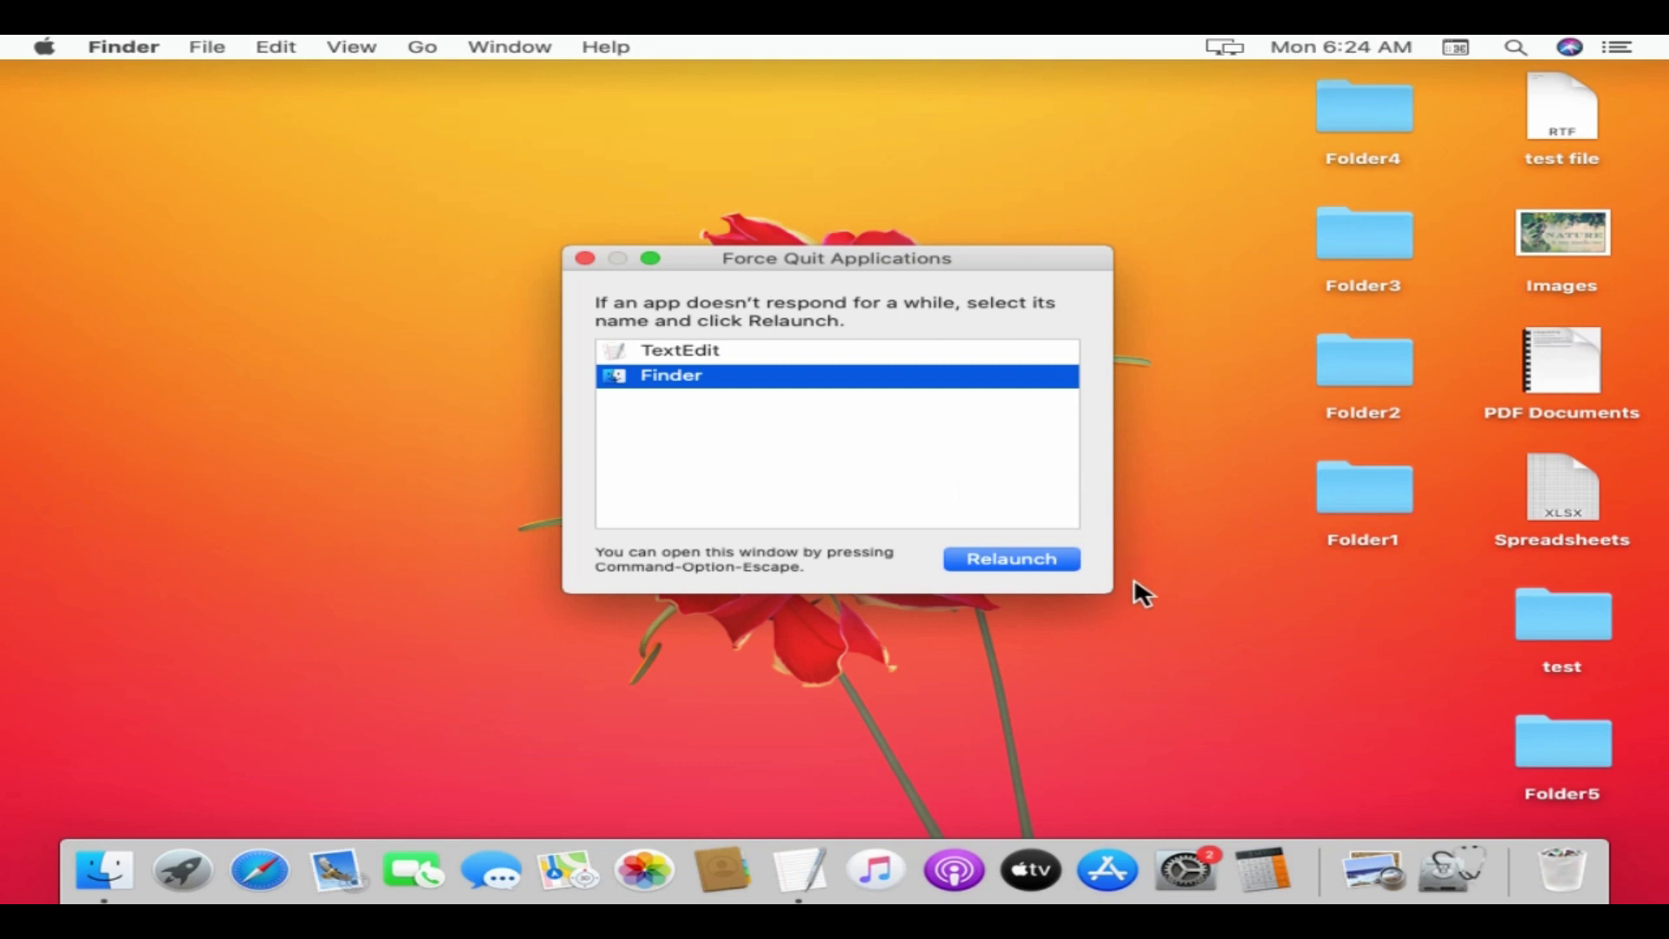
{"action": "left_click", "coordinate": [1064, 573]}
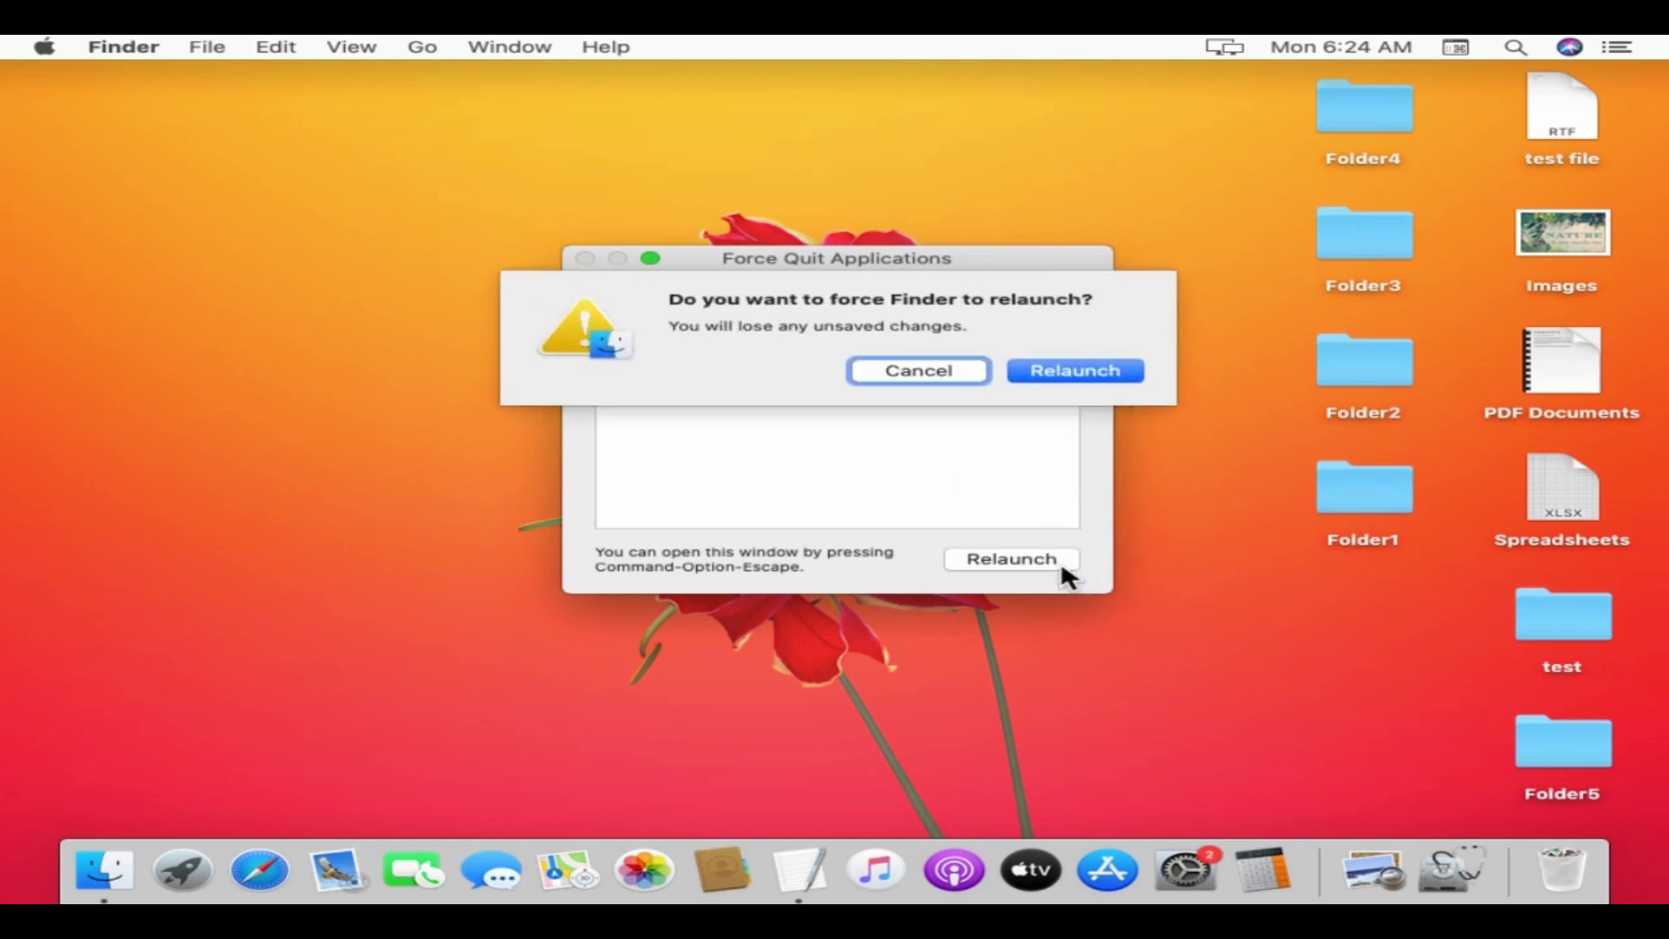
{"action": "left_click", "coordinate": [1112, 374]}
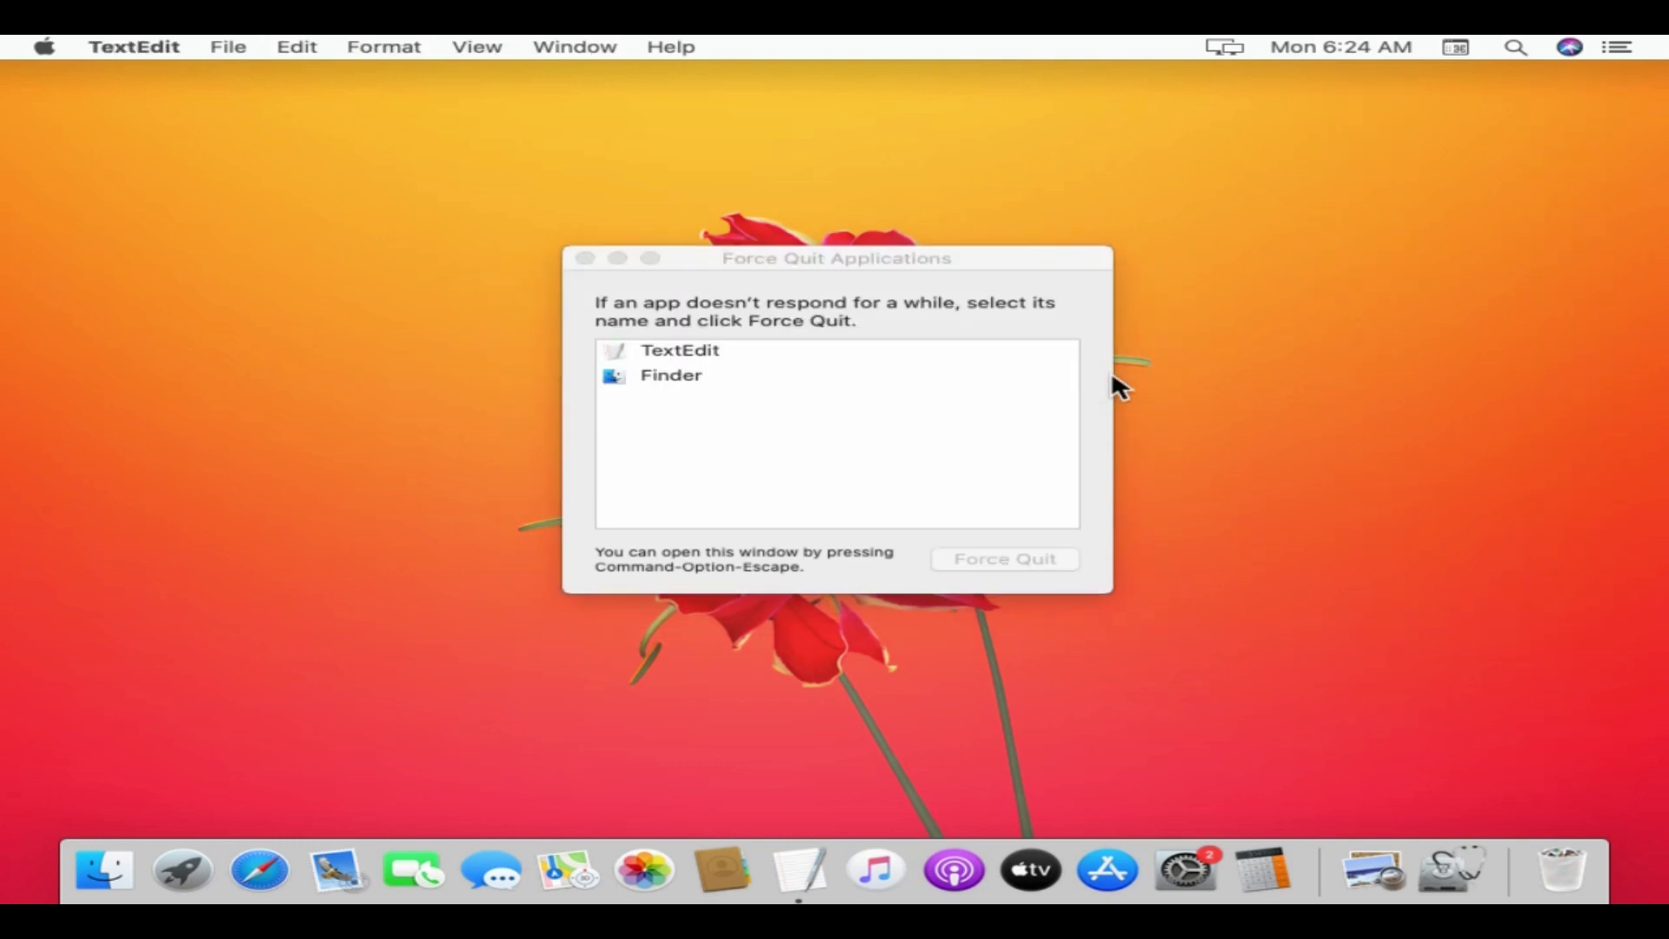
{"action": "left_click", "coordinate": [585, 258]}
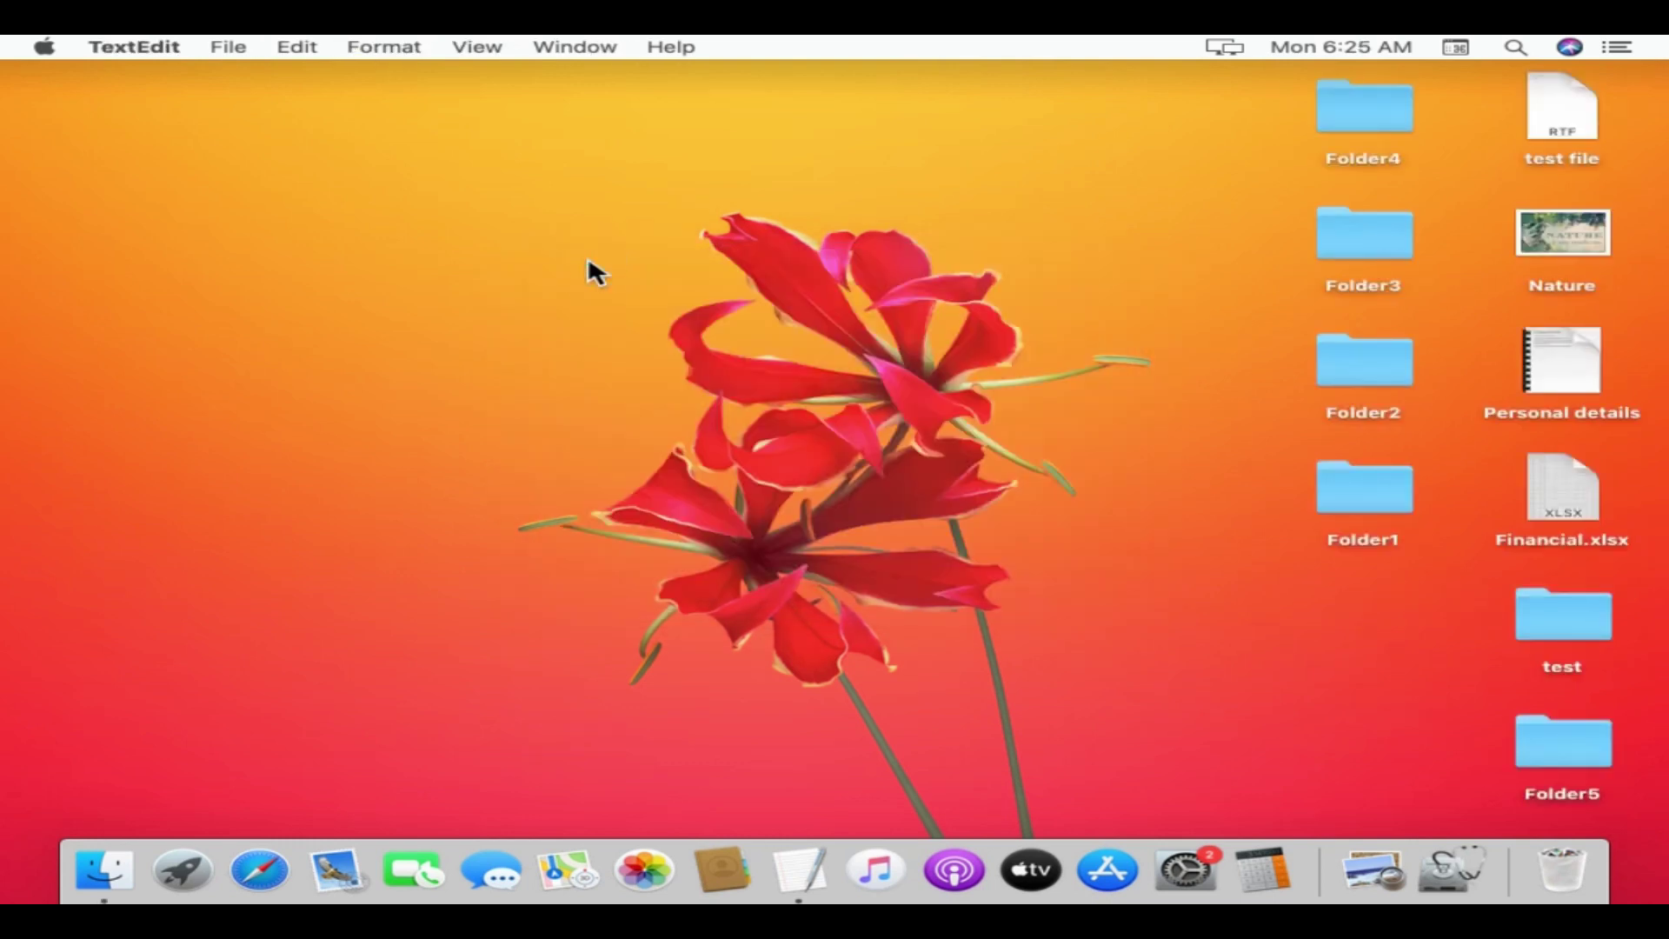